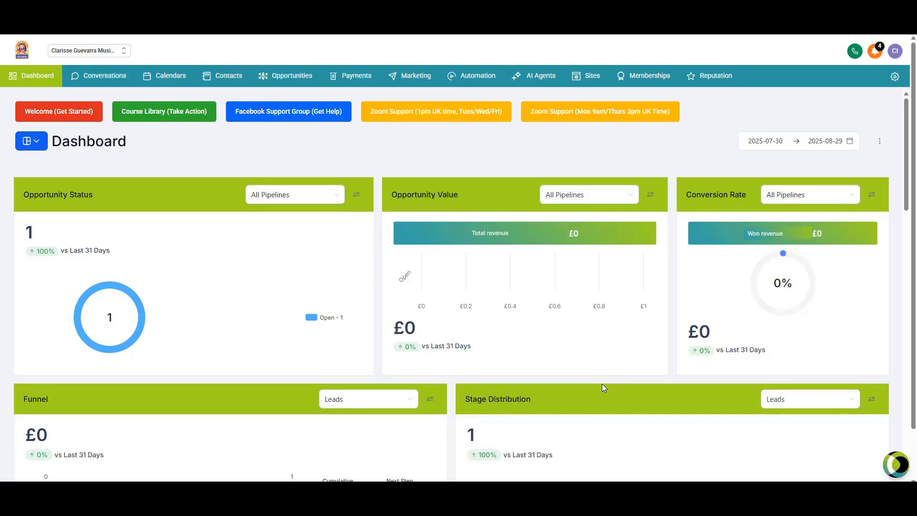
# - Create a new blank template in the Document Builder of the Payments area
pyautogui.click(356, 76)
pyautogui.moveTo(357, 99)
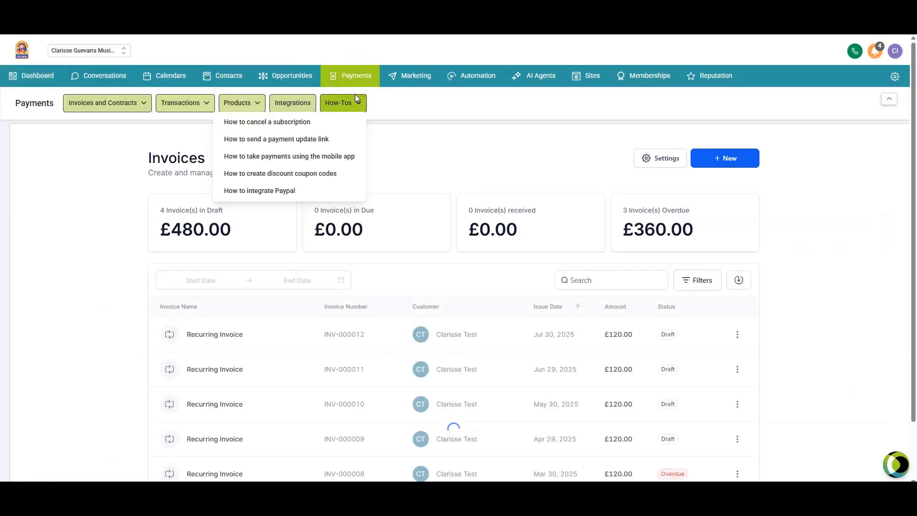
pyautogui.moveTo(109, 108)
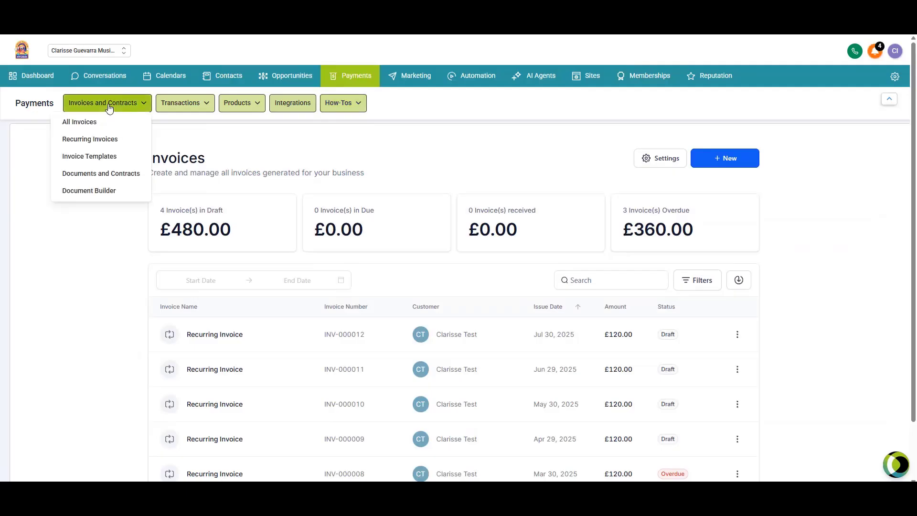
pyautogui.click(103, 191)
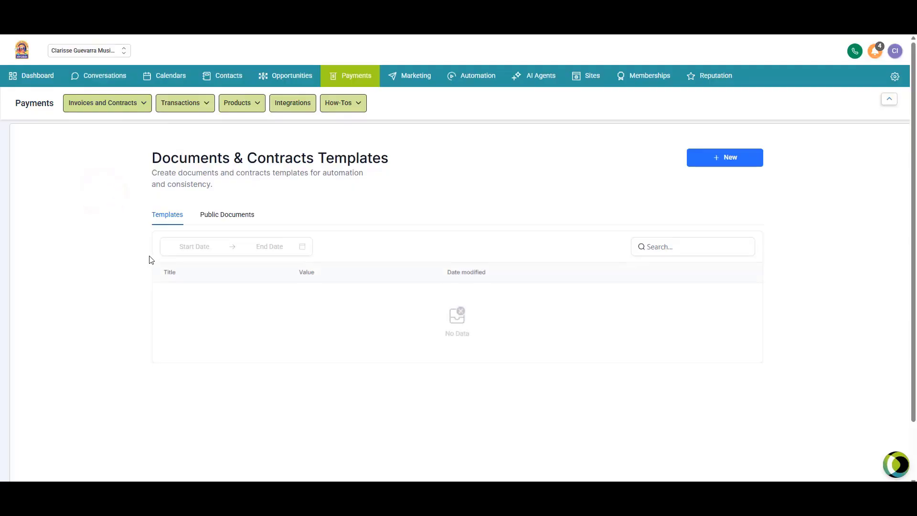
pyautogui.click(740, 158)
pyautogui.click(716, 199)
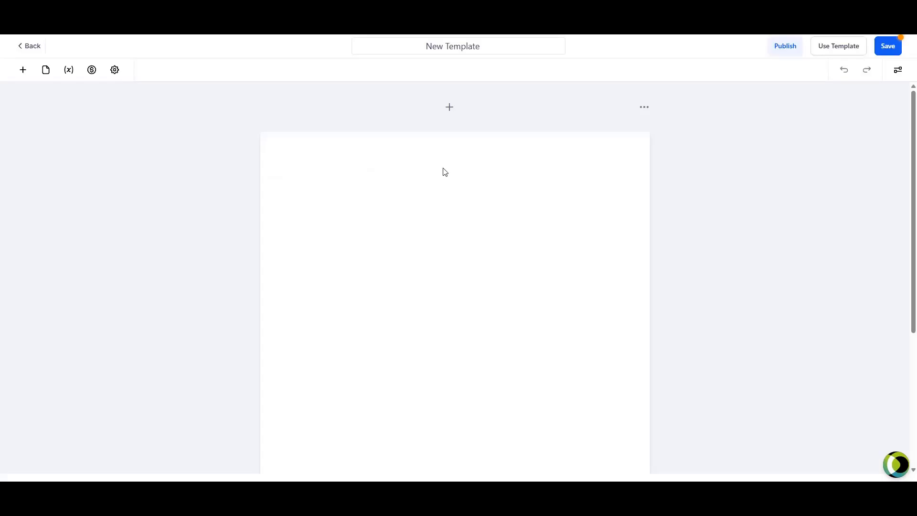
# - Rename the new template to "Studio Policy Agreement"
pyautogui.tripleClick(463, 46)
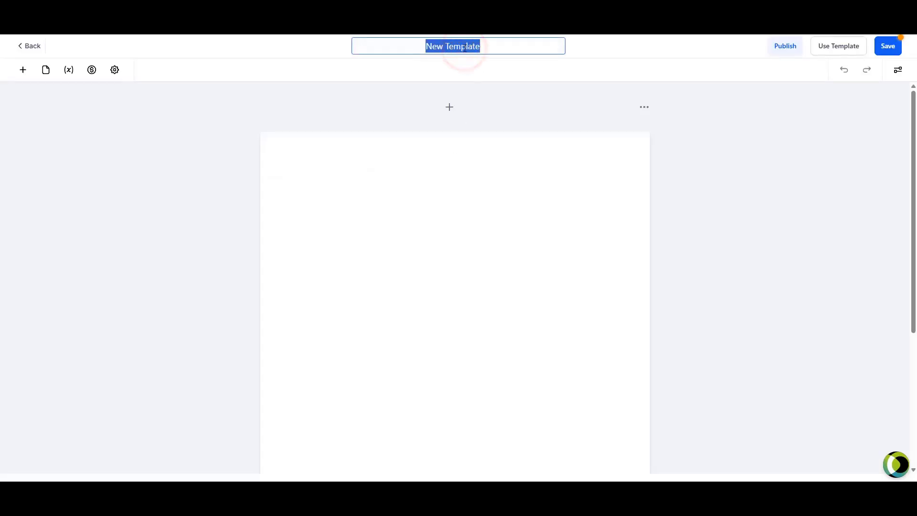
pyautogui.write('Stu')
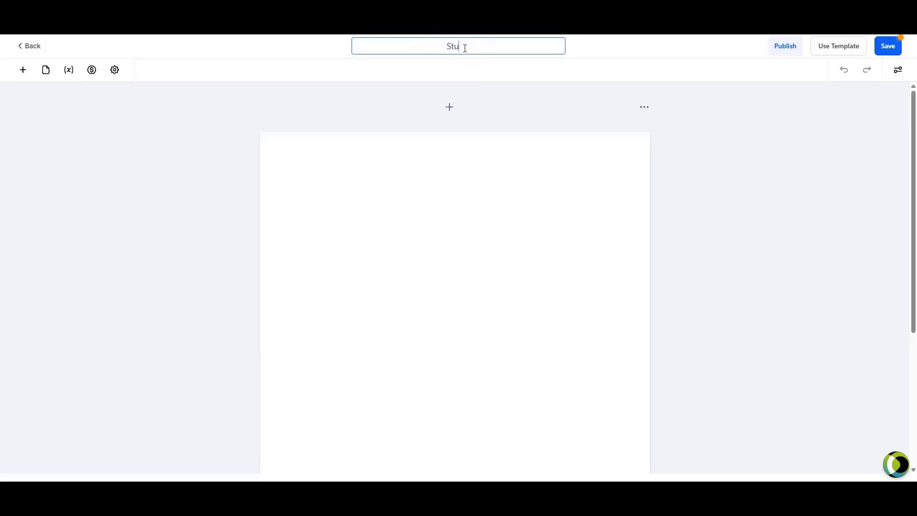
pyautogui.write('dio Policy Agreement')
pyautogui.click(315, 110)
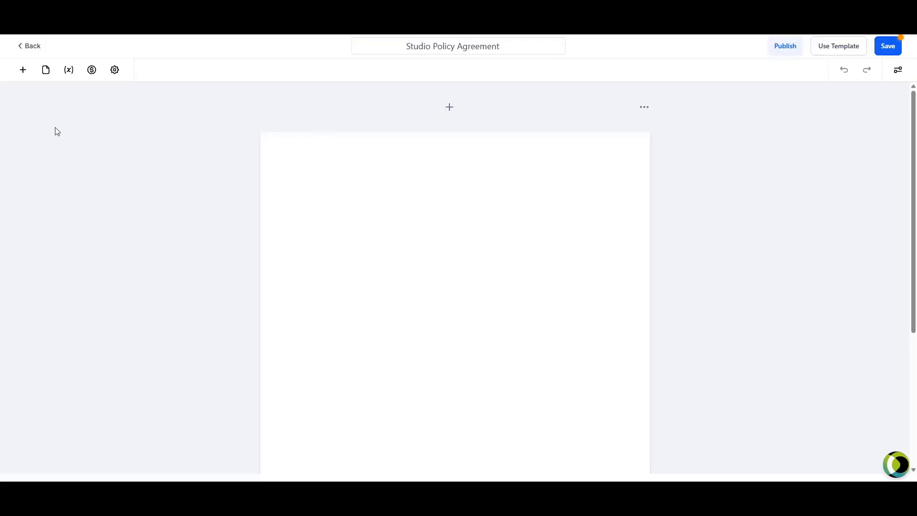
# - Add a text block to the top of the blank page
pyautogui.click(18, 74)
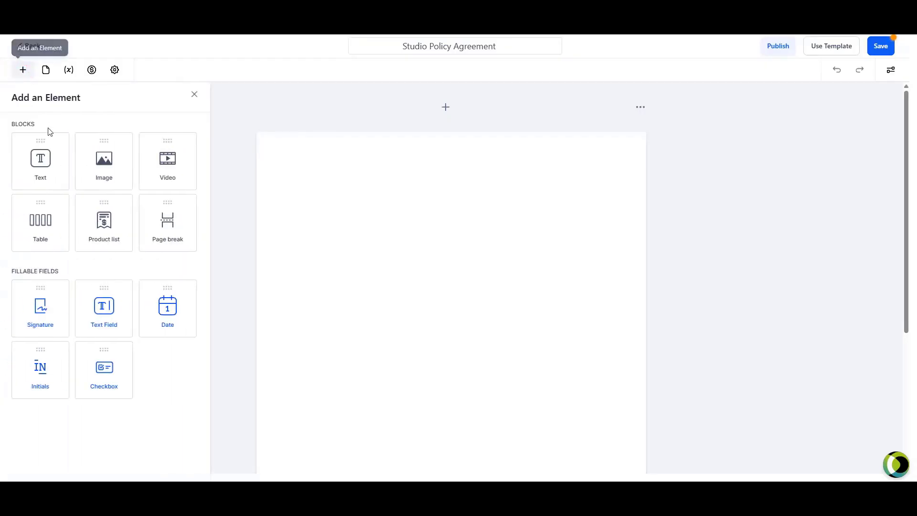
pyautogui.moveTo(40, 168); pyautogui.dragTo(364, 188)
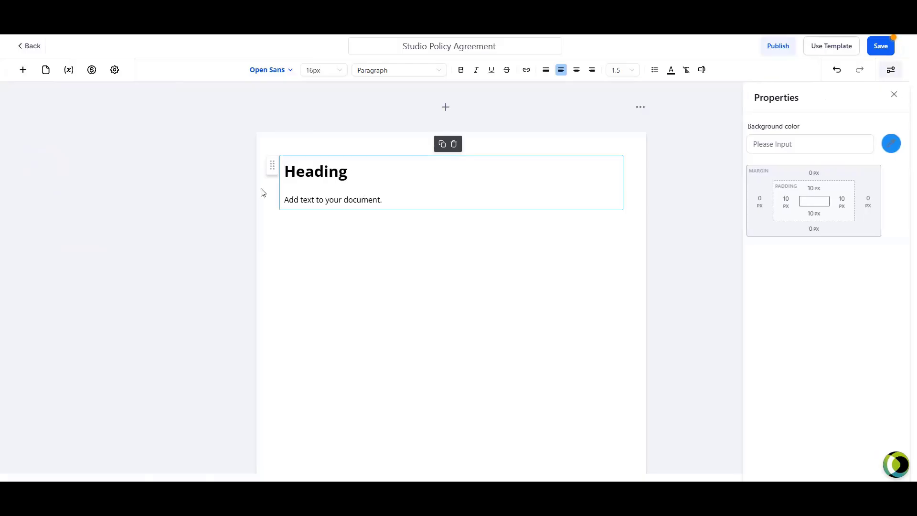
pyautogui.moveTo(393, 201); pyautogui.dragTo(287, 167)
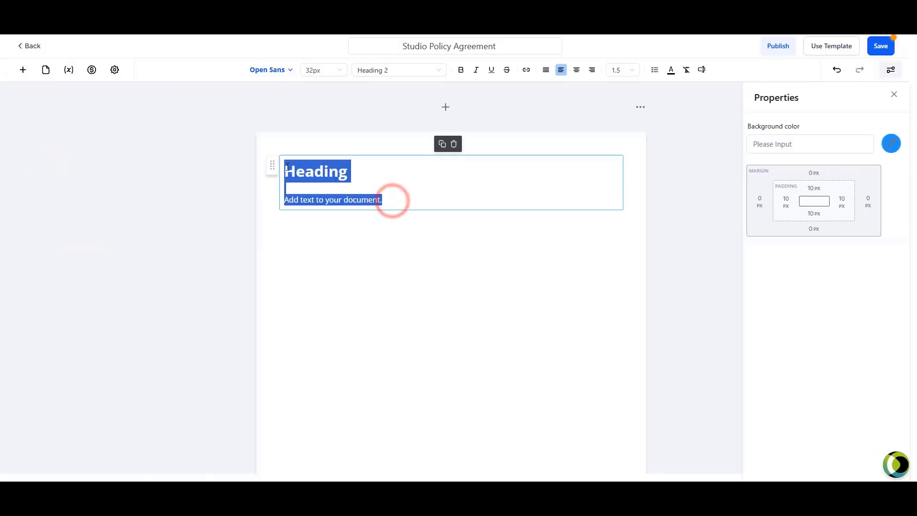
pyautogui.click(286, 166)
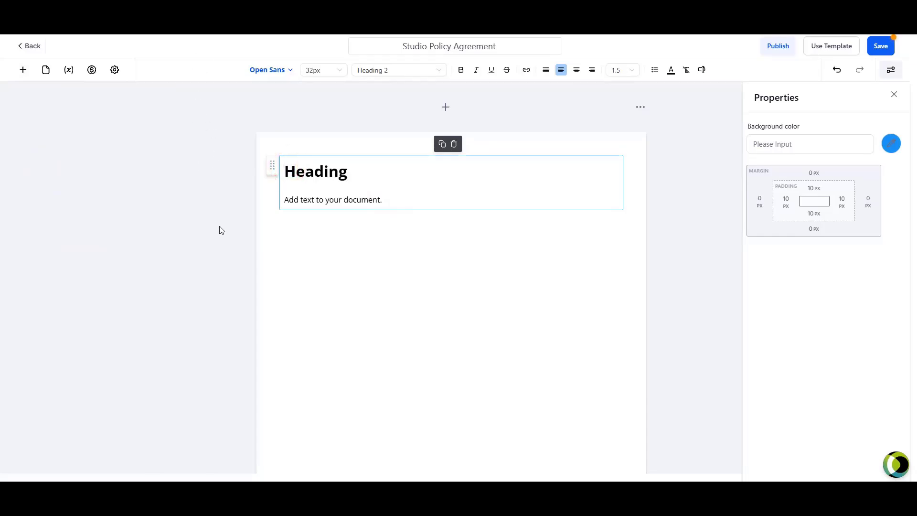
# - Copy the title through section 3, Tuition & Payments, from the Google Docs "Studio Agreement Policy Sample" and paste it over the text block's placeholder content
pyautogui.click(223, 32)
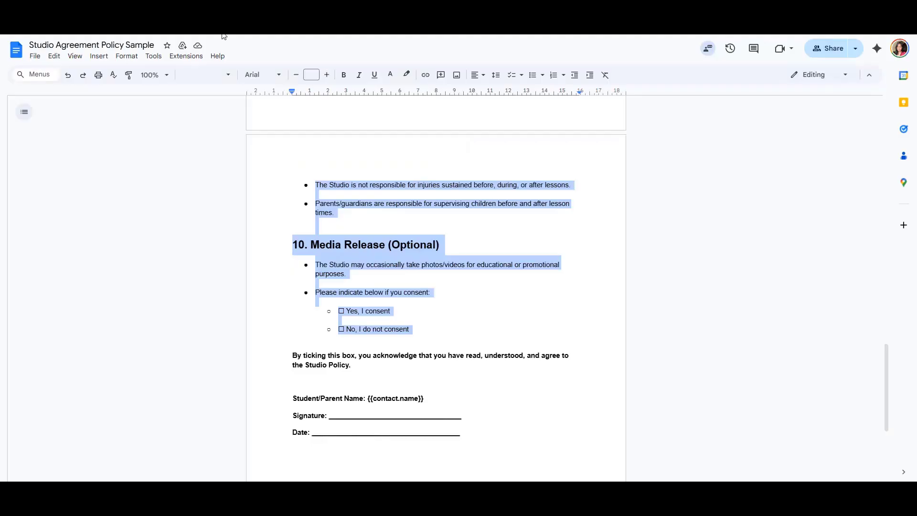
pyautogui.click(364, 264)
pyautogui.scroll(9, 482, 267)
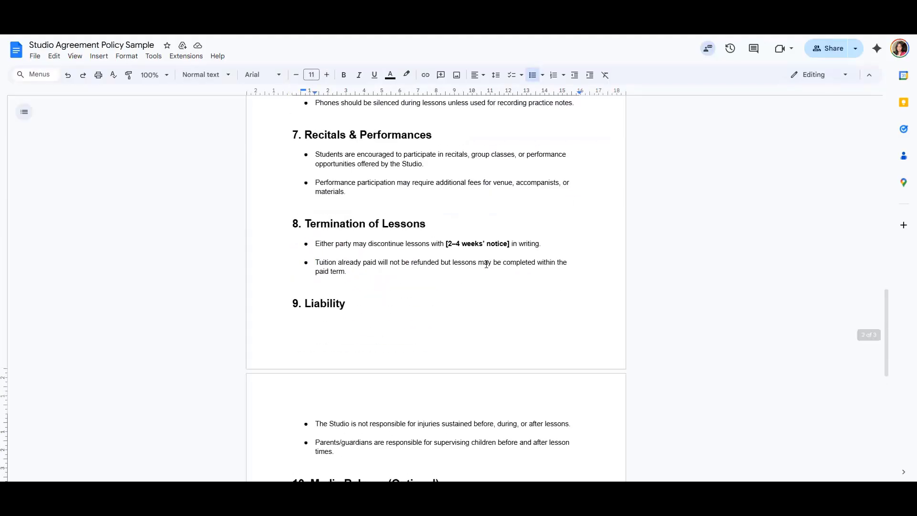
pyautogui.scroll(15, 487, 264)
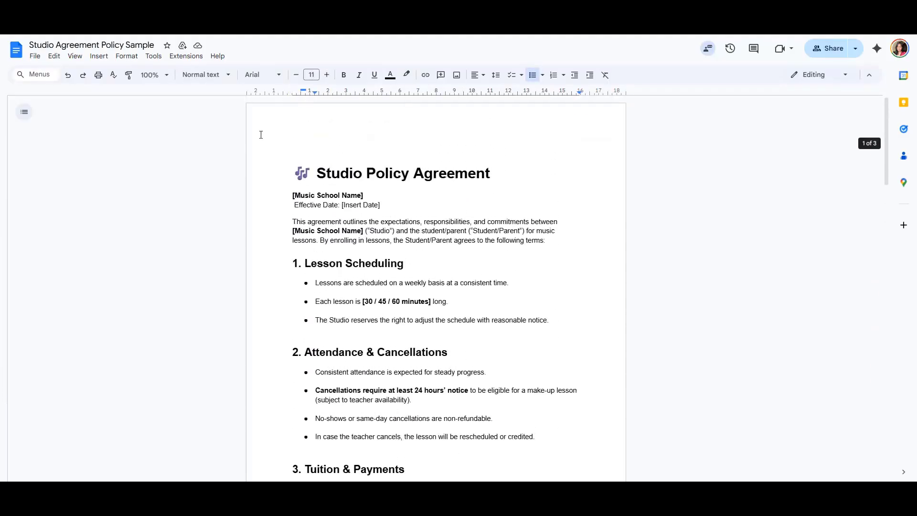
pyautogui.moveTo(292, 179); pyautogui.dragTo(588, 352)
pyautogui.scroll(-4, 348, 166)
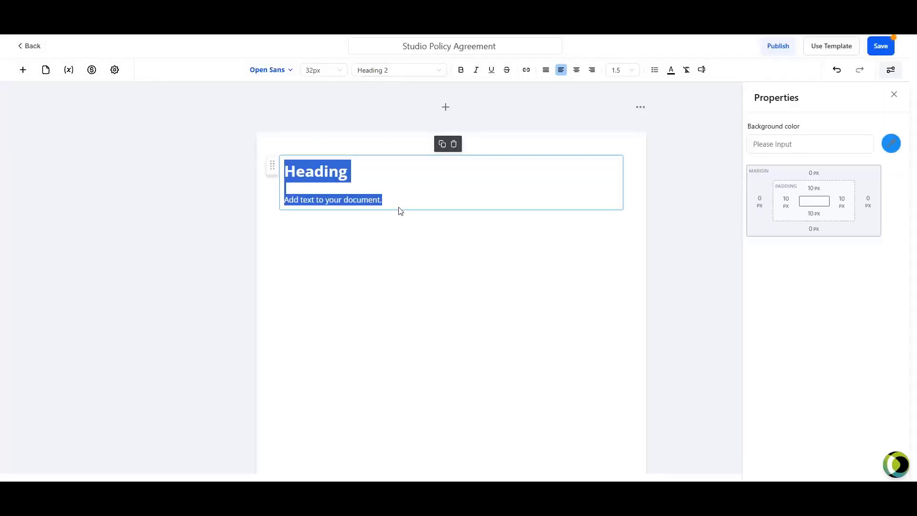
pyautogui.hotkey('ctrl', 'v')
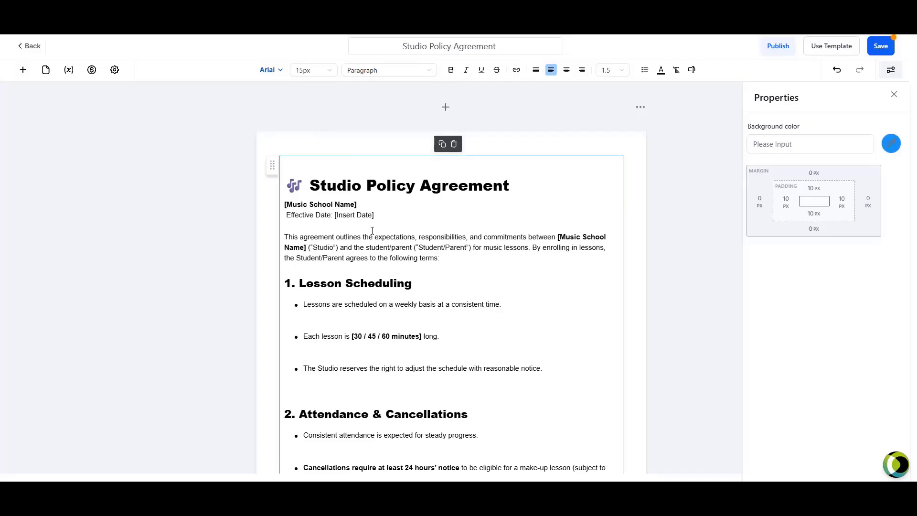
# - Change the font of all the pasted policy text to Open Sans
pyautogui.click(359, 227)
pyautogui.click(420, 248)
pyautogui.click(345, 185)
pyautogui.hotkey('ctrl', 'a')
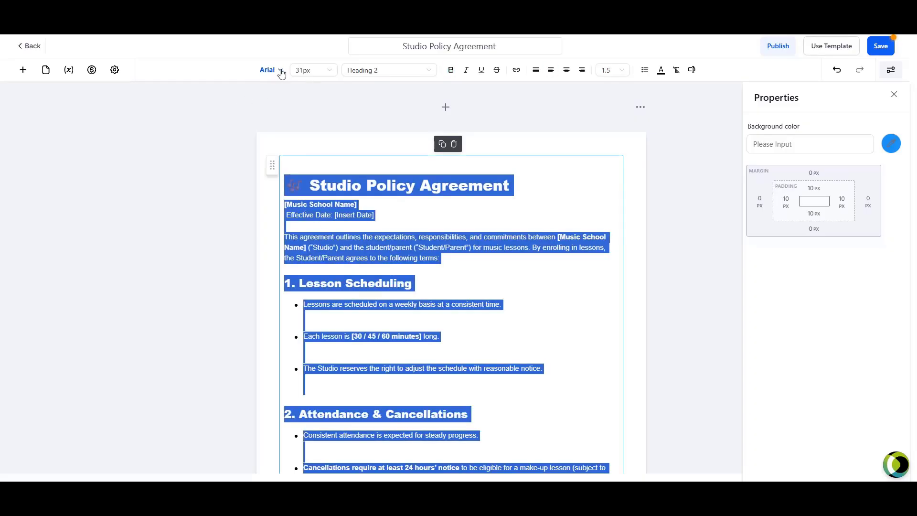
pyautogui.click(271, 71)
pyautogui.scroll(-3, 319, 174)
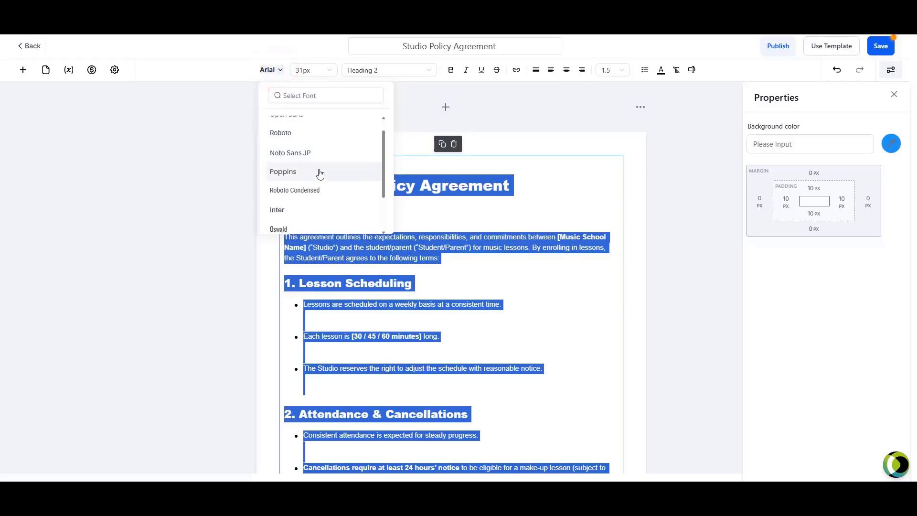
pyautogui.scroll(-2, 327, 193)
pyautogui.scroll(4, 315, 201)
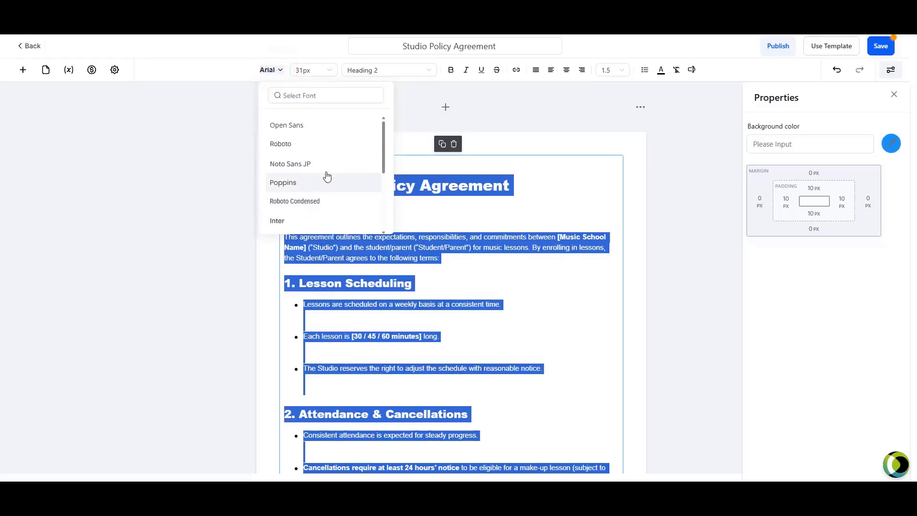
pyautogui.click(296, 124)
pyautogui.click(459, 215)
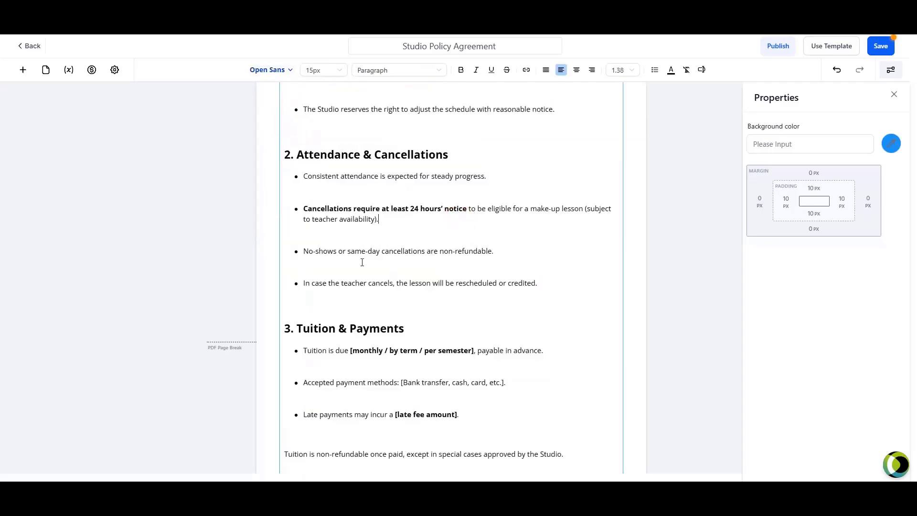
# - Remove the blank lines around the bullets in the Lesson Scheduling, Attendance & Cancellations and Tuition & Payments sections
pyautogui.scroll(-1, 378, 319)
pyautogui.scroll(7, 379, 318)
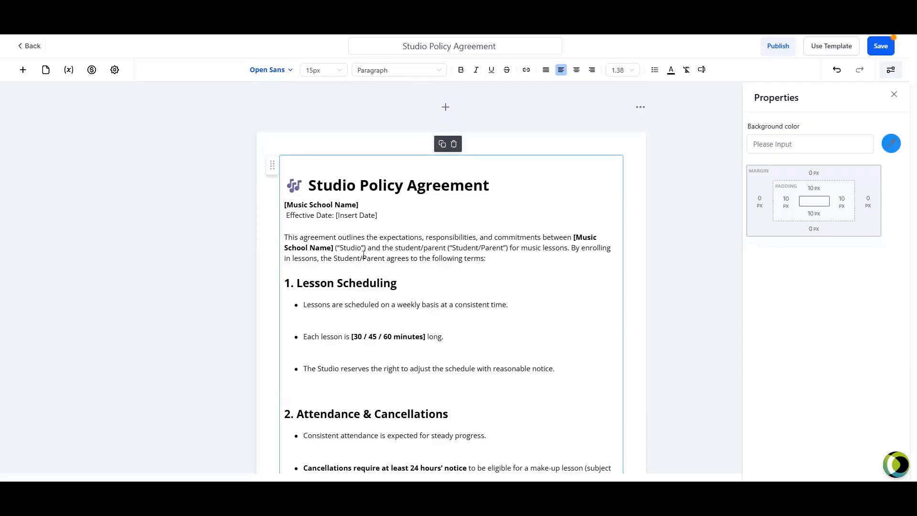
pyautogui.scroll(-6, 350, 231)
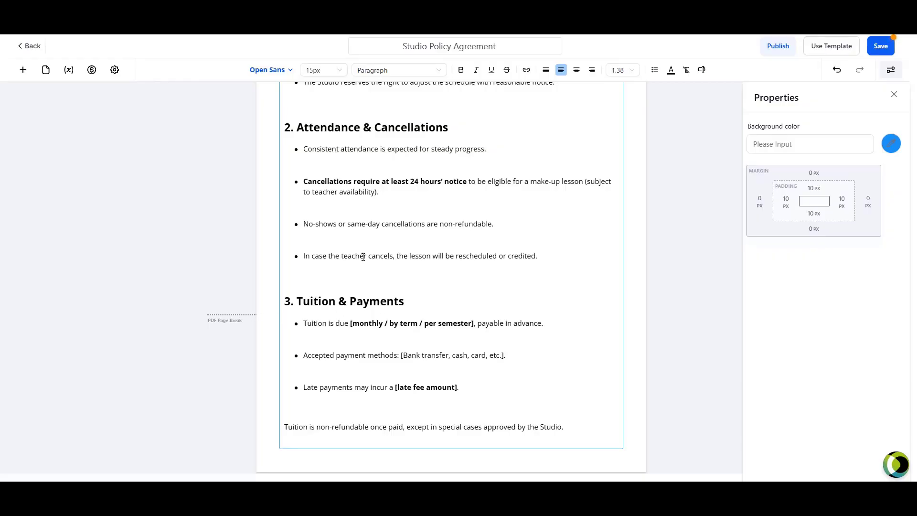
pyautogui.scroll(6, 310, 303)
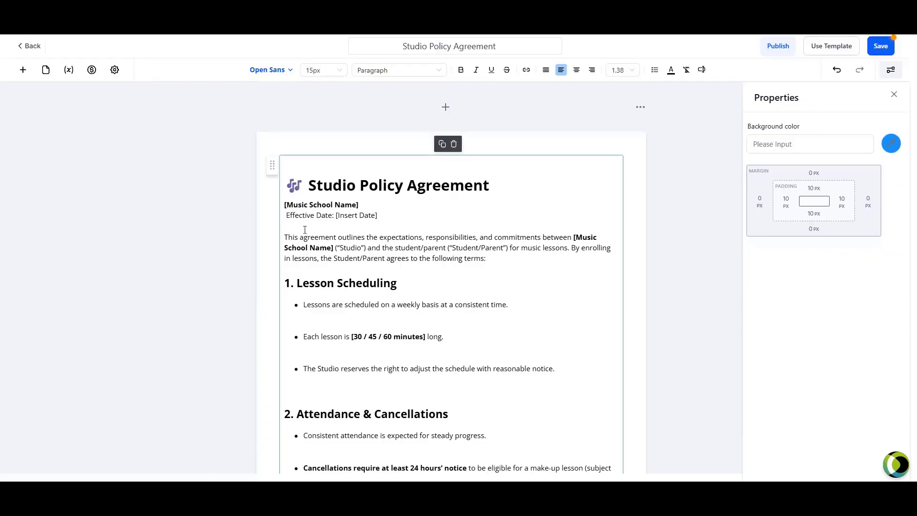
pyautogui.scroll(-2, 306, 230)
pyautogui.press('BackSpace')
pyautogui.press('BackSpace')
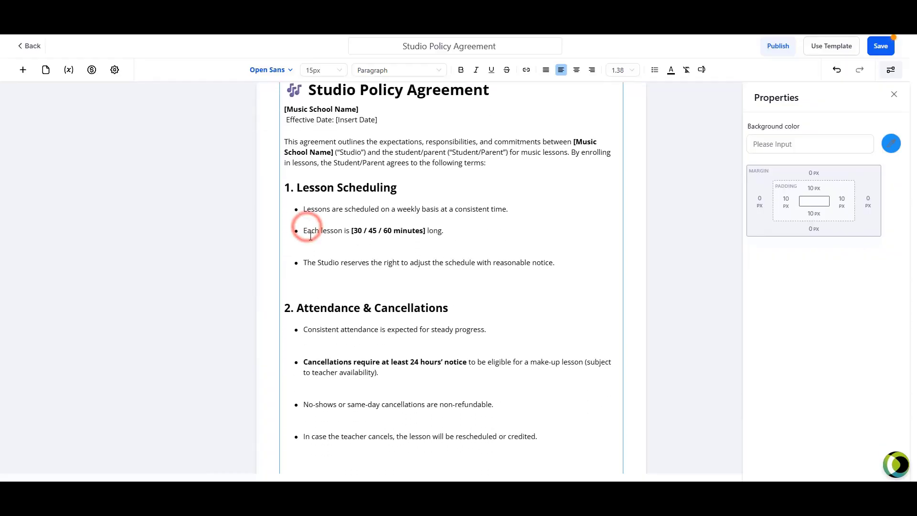
pyautogui.click(302, 233)
pyautogui.press('BackSpace')
pyautogui.click(305, 233)
pyautogui.press('BackSpace')
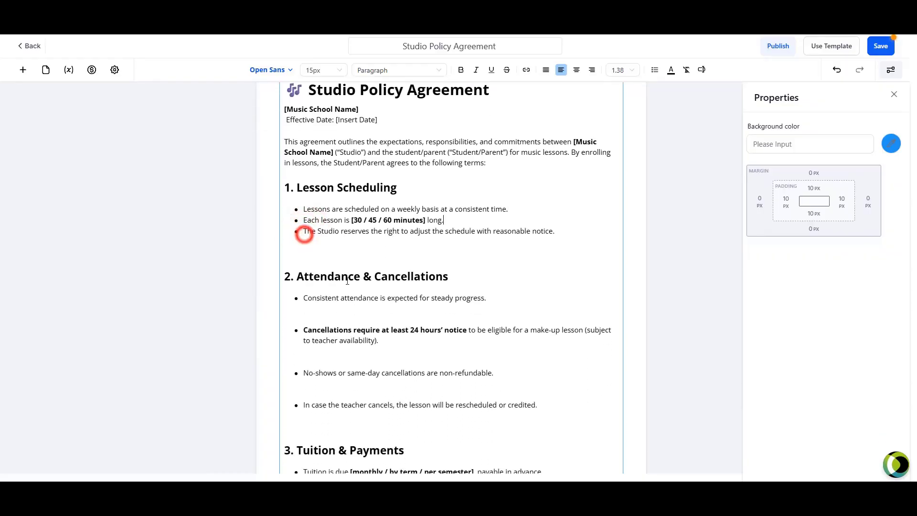
pyautogui.click(304, 255)
pyautogui.press('BackSpace')
pyautogui.press('BackSpace')
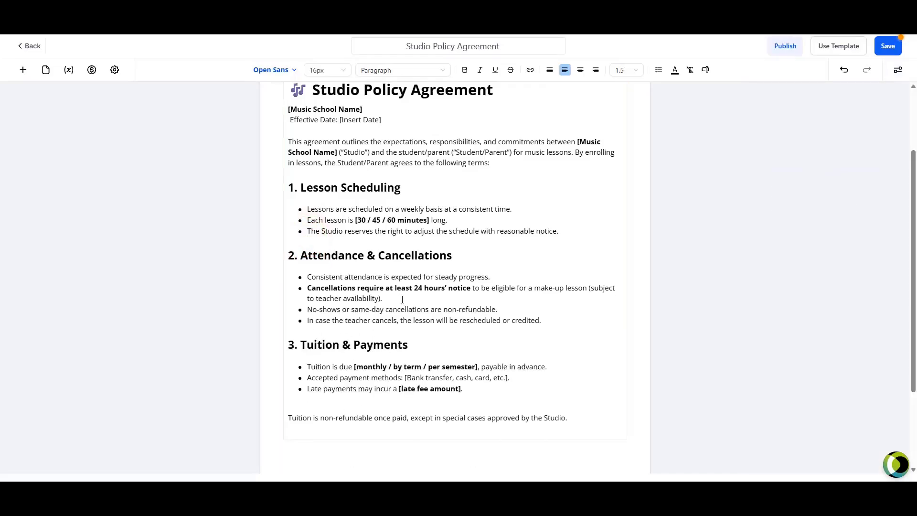
# - Set the line height of all the text in the policy block to 1.5
pyautogui.click(376, 278)
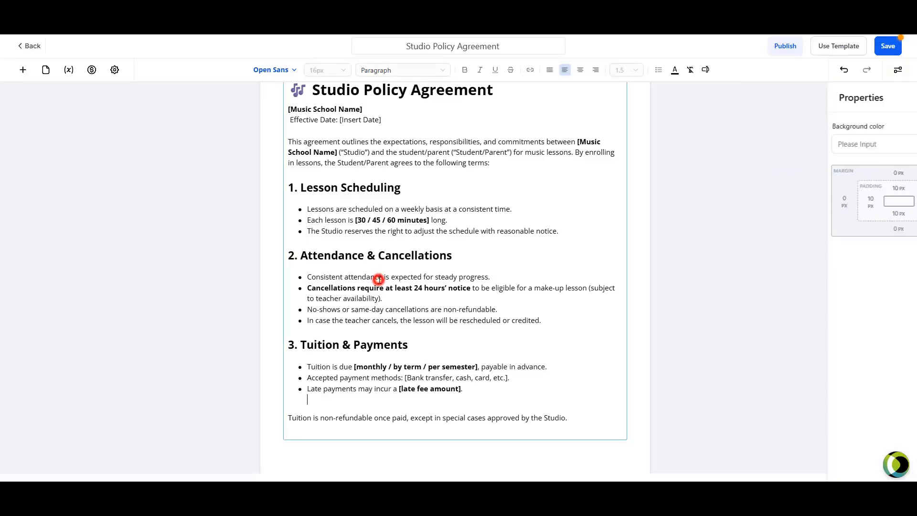
pyautogui.hotkey('ctrl', 'a')
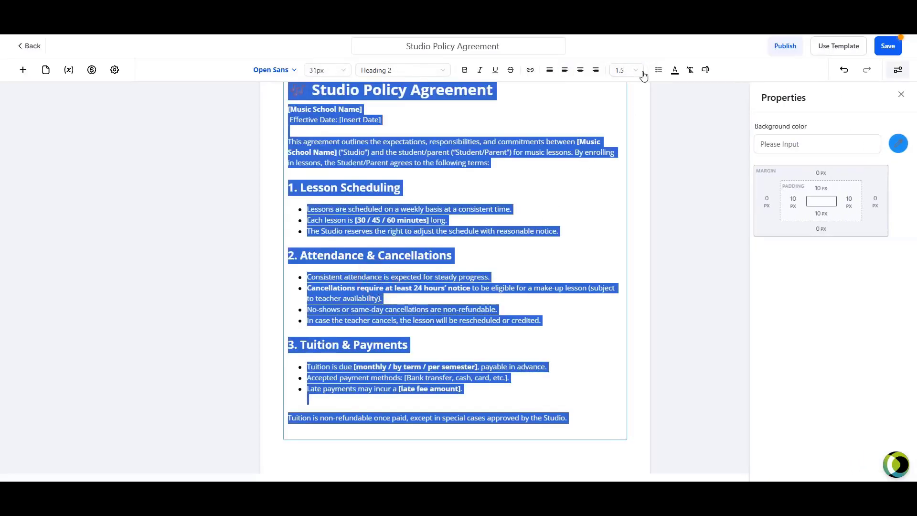
pyautogui.click(631, 71)
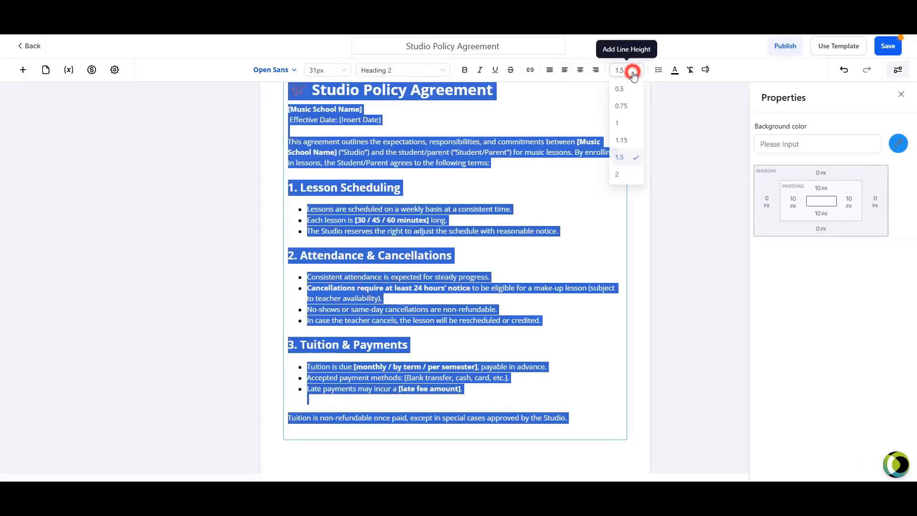
pyautogui.click(635, 158)
# - Try a line height of 2 on the whole policy text and return it to 1.5
pyautogui.click(635, 70)
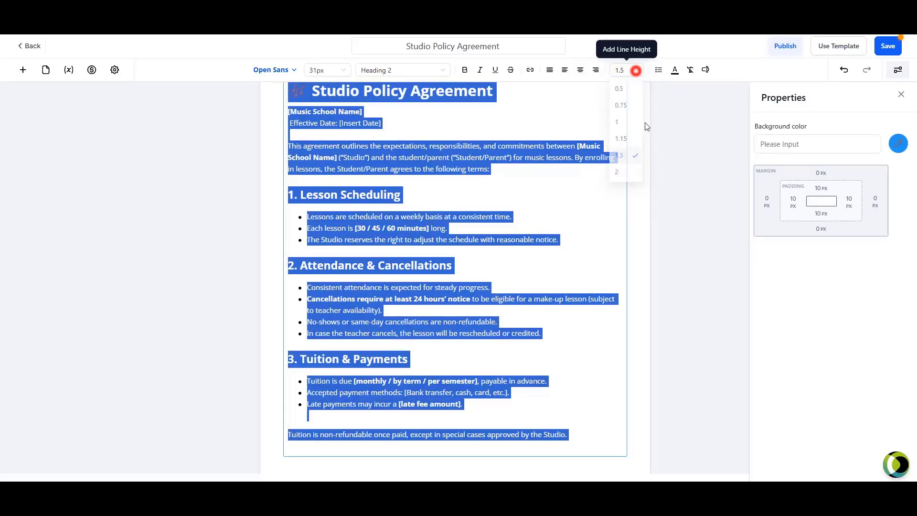
pyautogui.click(620, 173)
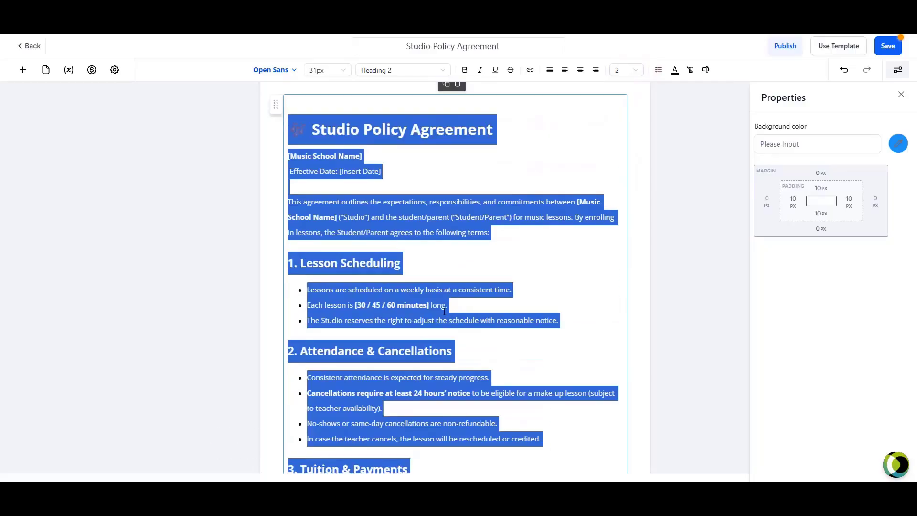
pyautogui.click(622, 71)
pyautogui.click(628, 155)
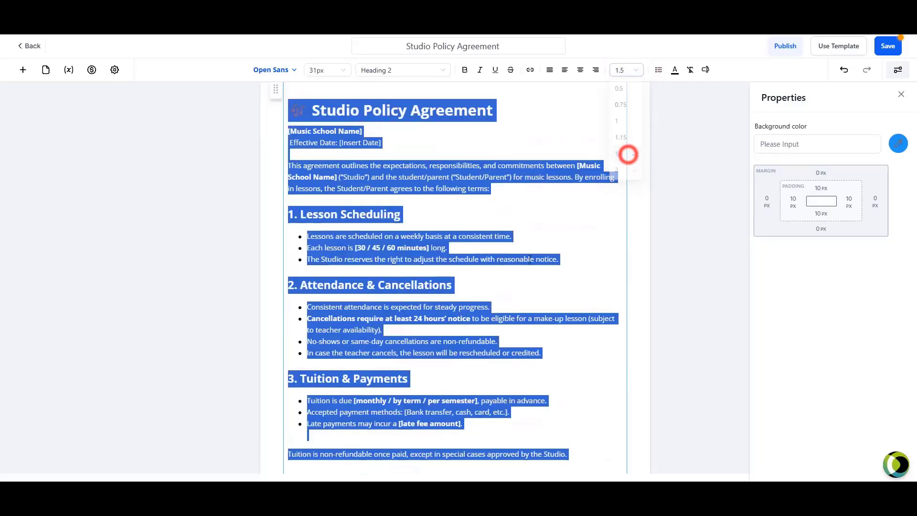
pyautogui.click(370, 310)
# - Add a new blank page below the first page of the agreement
pyautogui.scroll(-3, 407, 317)
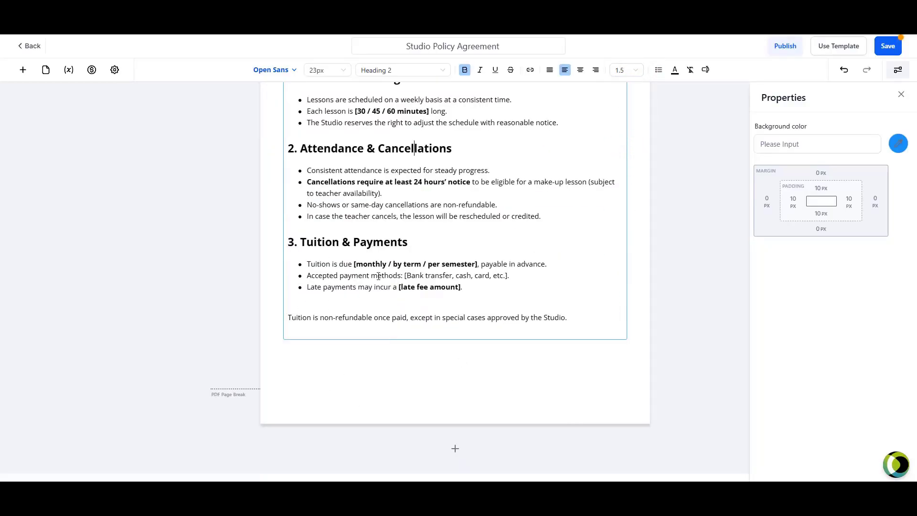
pyautogui.scroll(3, 465, 379)
pyautogui.scroll(-3, 372, 259)
pyautogui.click(456, 448)
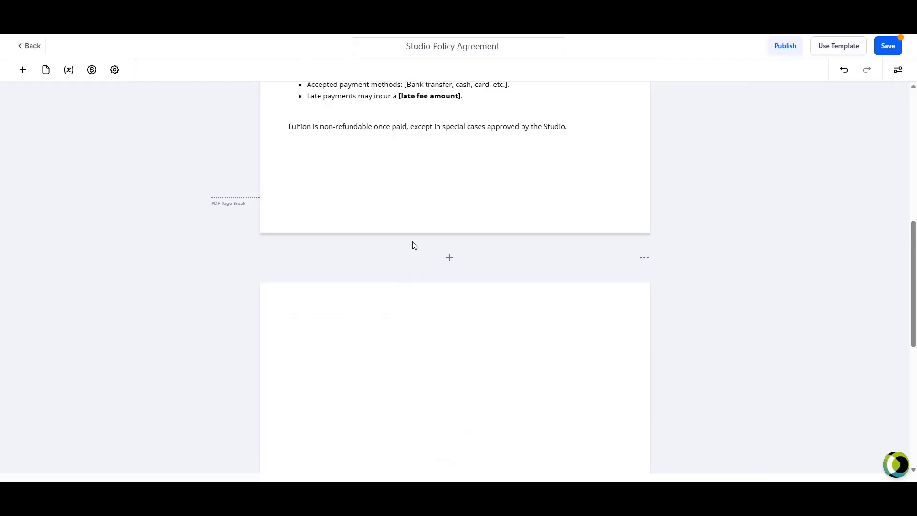
# - Add a text block to the blank second page and select all of its placeholder text
pyautogui.click(23, 69)
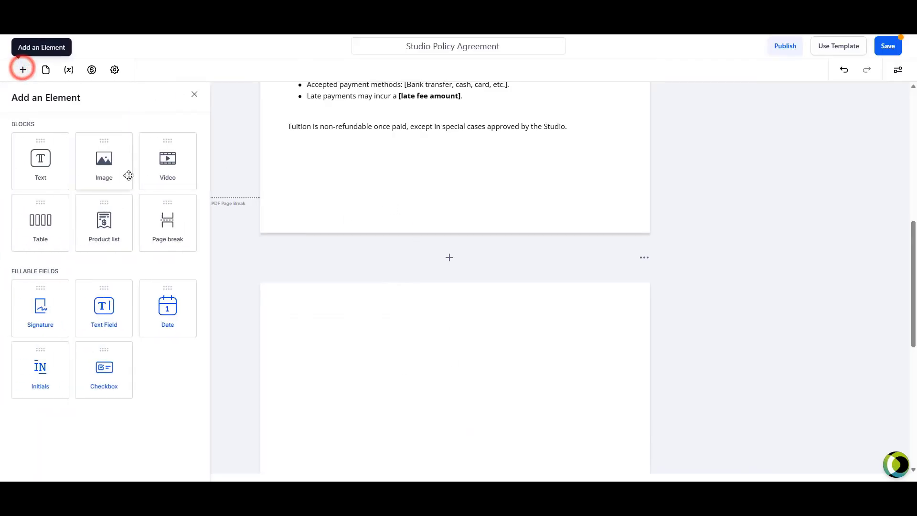
pyautogui.moveTo(38, 155); pyautogui.dragTo(344, 329)
pyautogui.moveTo(386, 349); pyautogui.dragTo(293, 311)
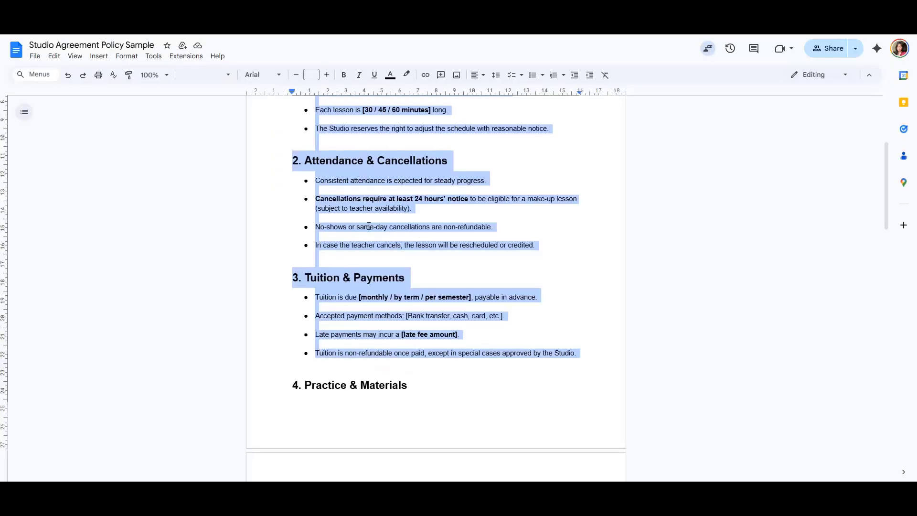
# - Copy sections 4 to 9 from the Studio Agreement Policy Sample in Google Docs and paste them over the second page's placeholder text
pyautogui.scroll(-5, 278, 147)
pyautogui.moveTo(282, 145); pyautogui.dragTo(363, 358)
pyautogui.scroll(-9, 364, 119)
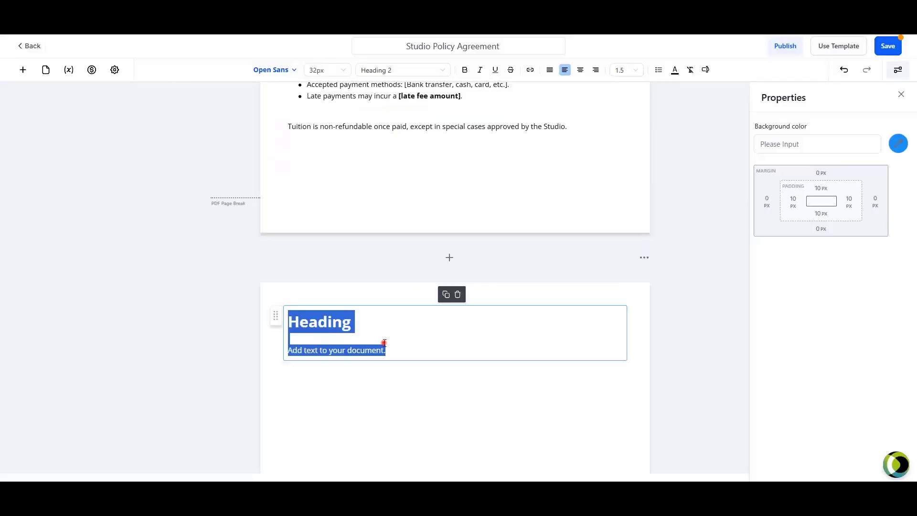
pyautogui.hotkey('ctrl', 'v')
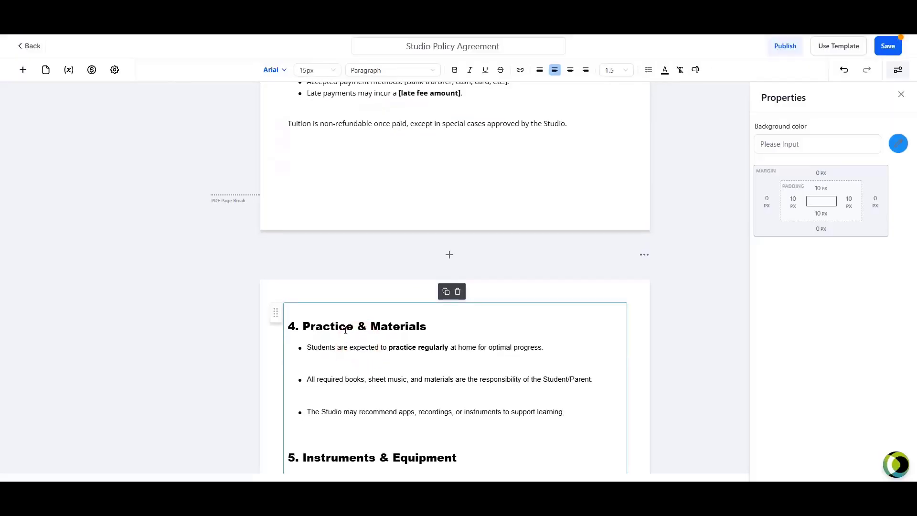
# - Set all the pasted text of sections 4 to 9 to the Open Sans font with a line height of 1.5
pyautogui.scroll(-1, 342, 315)
pyautogui.click(342, 315)
pyautogui.hotkey('ctrl', 'a')
pyautogui.click(280, 72)
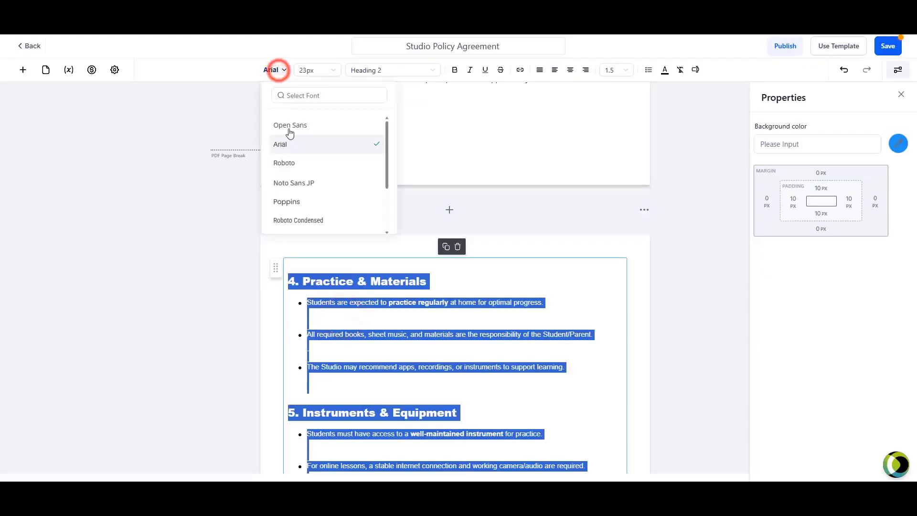
pyautogui.click(288, 125)
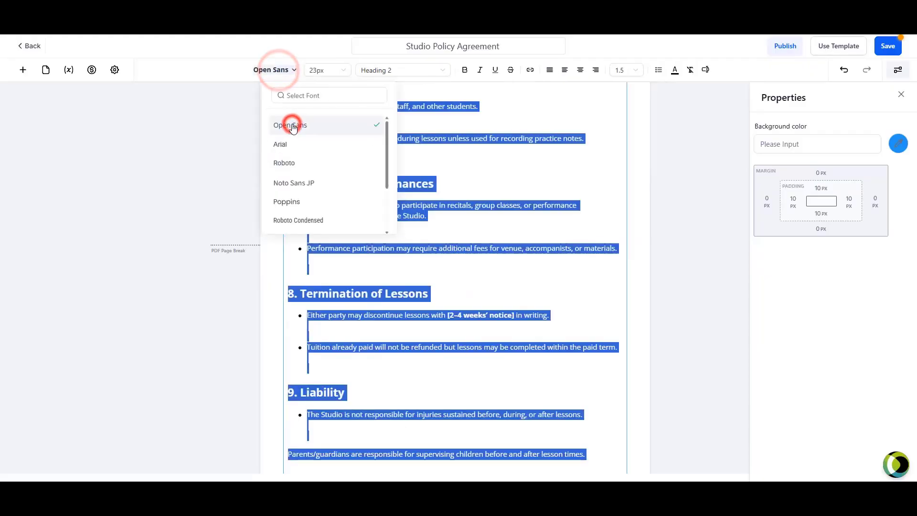
pyautogui.click(626, 71)
pyautogui.click(629, 159)
pyautogui.click(389, 266)
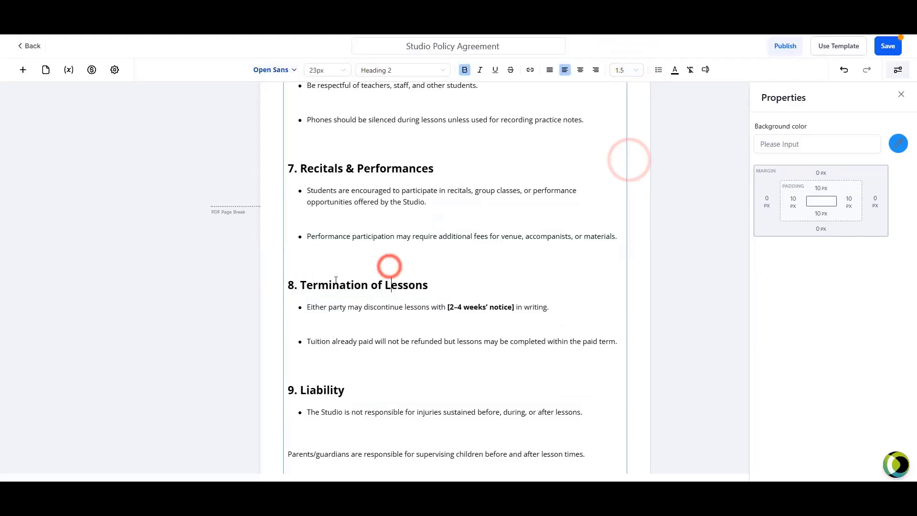
# - Remove the blank lines around the bullets in sections 4 to 9, from Practice & Materials through Liability
pyautogui.scroll(10, 343, 268)
pyautogui.click(314, 322)
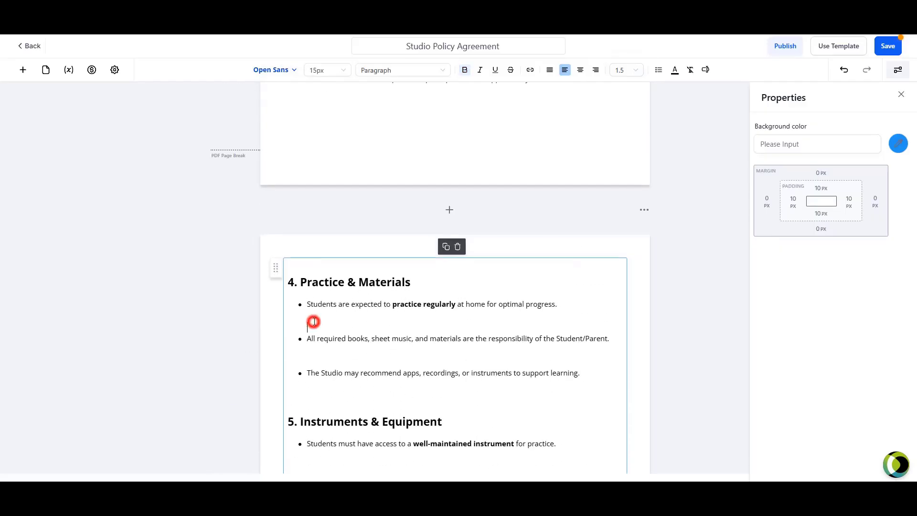
pyautogui.press('BackSpace')
pyautogui.click(312, 312)
pyautogui.scroll(-3, 316, 307)
pyautogui.scroll(-5, 316, 307)
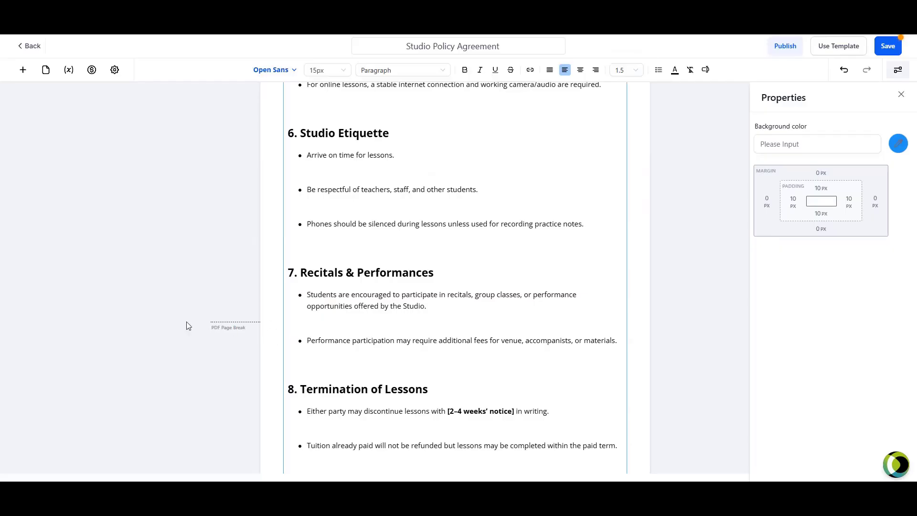
pyautogui.scroll(5, 332, 328)
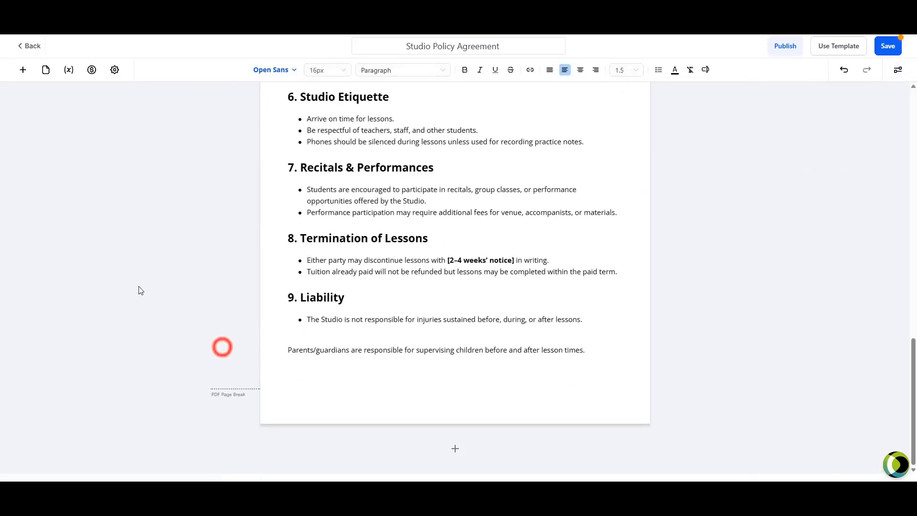
# - Check the cleaned-up sections 4 to 9 and add a new blank page below the second page
pyautogui.scroll(3, 330, 343)
pyautogui.scroll(4, 253, 268)
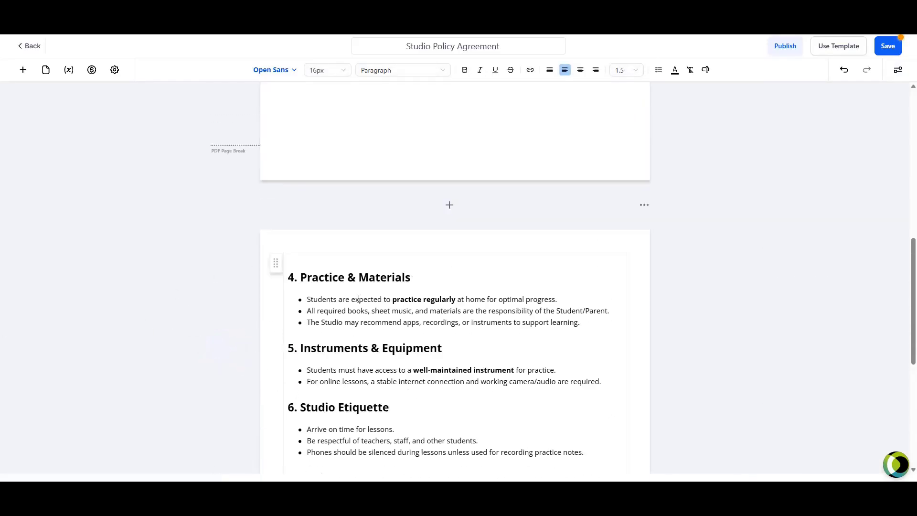
pyautogui.scroll(-6, 215, 292)
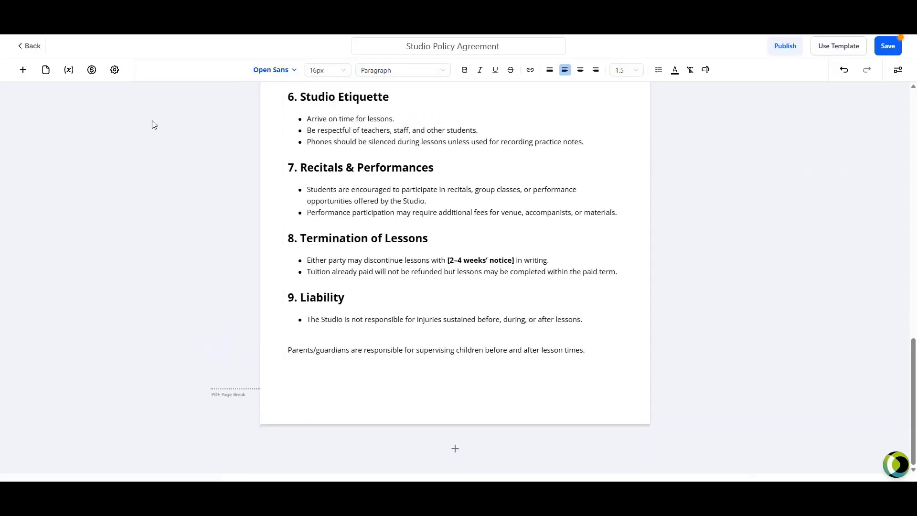
pyautogui.click(455, 448)
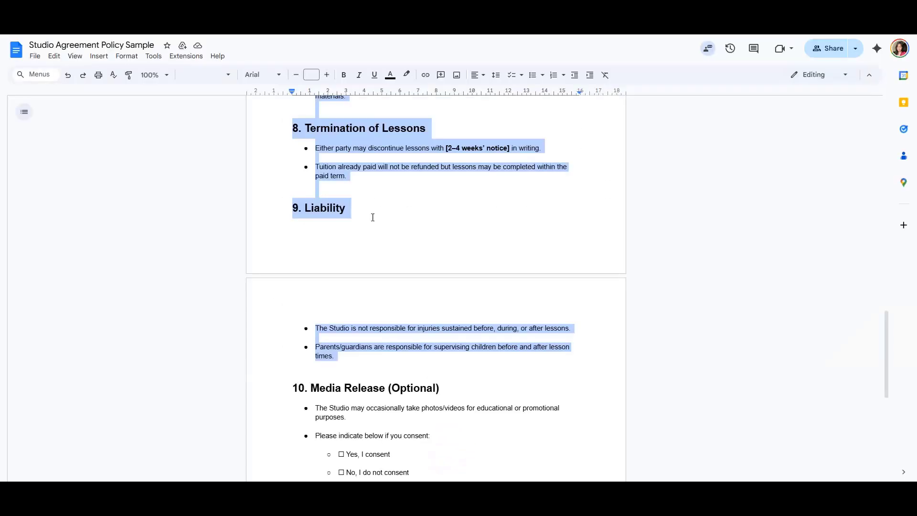
# - Copy section 10, Media Release (Optional), including both consent options, from the Studio Agreement Policy Sample in Google Docs
pyautogui.scroll(-3, 373, 217)
pyautogui.moveTo(280, 245); pyautogui.dragTo(425, 327)
pyautogui.hotkey('ctrl', 'c')
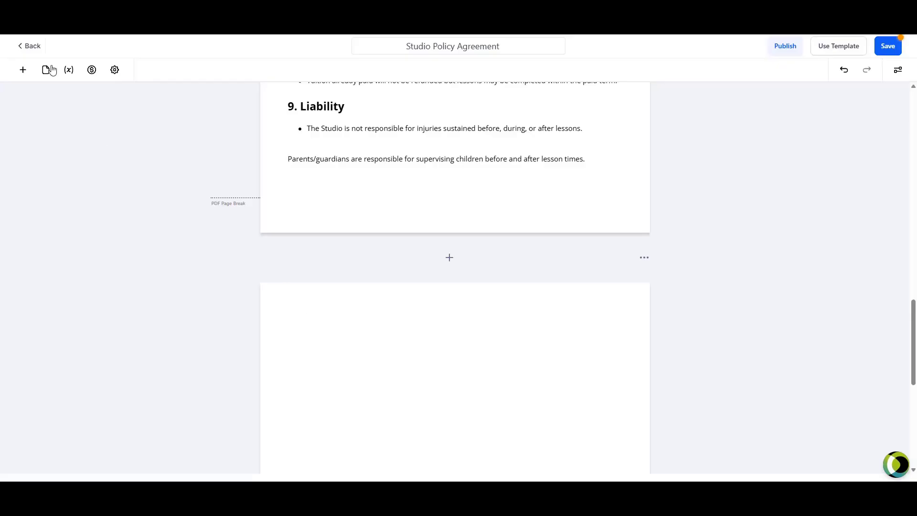
# - Add a text block to the blank third page and replace its placeholder text with the copied Media Release section
pyautogui.click(23, 70)
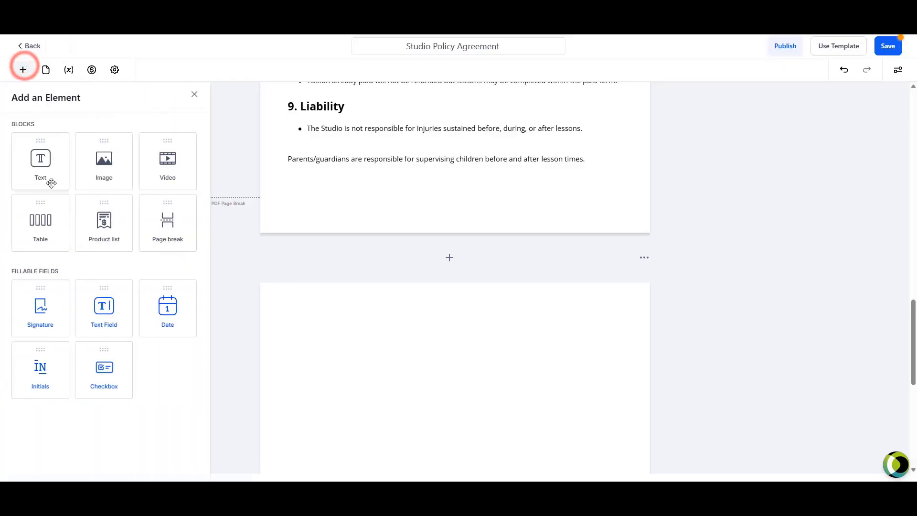
pyautogui.moveTo(47, 169); pyautogui.dragTo(296, 364)
pyautogui.hotkey('ctrl', 'a')
pyautogui.hotkey('ctrl', 'v')
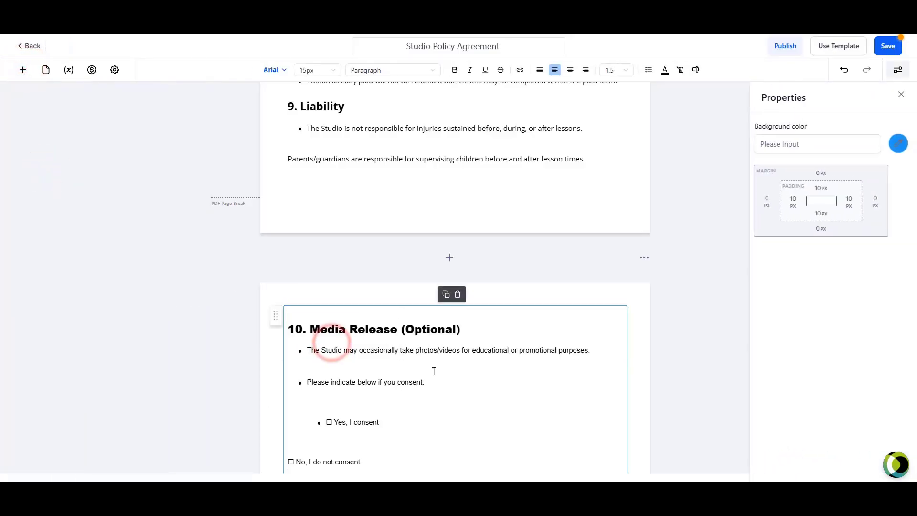
# - Set the whole Media Release block to the Open Sans font with a line height of 1.5
pyautogui.scroll(-2, 367, 330)
pyautogui.hotkey('ctrl', 'a')
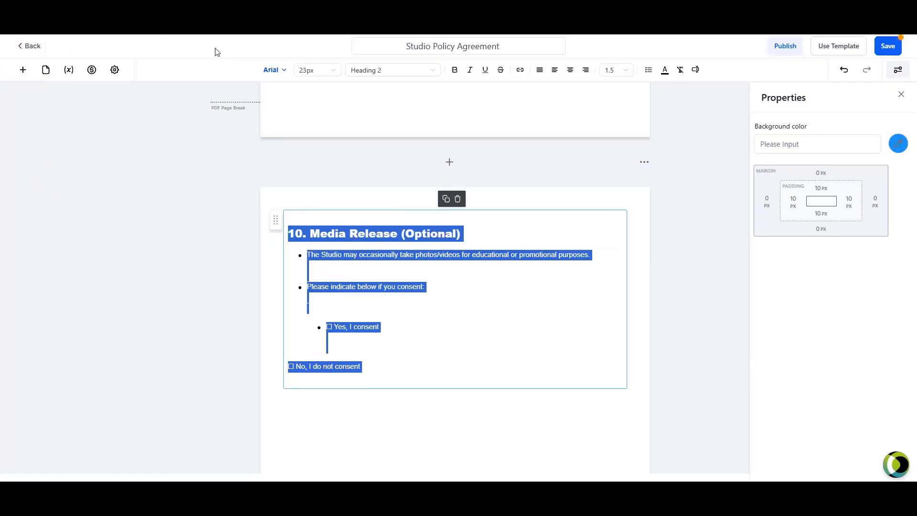
pyautogui.click(282, 71)
pyautogui.click(311, 125)
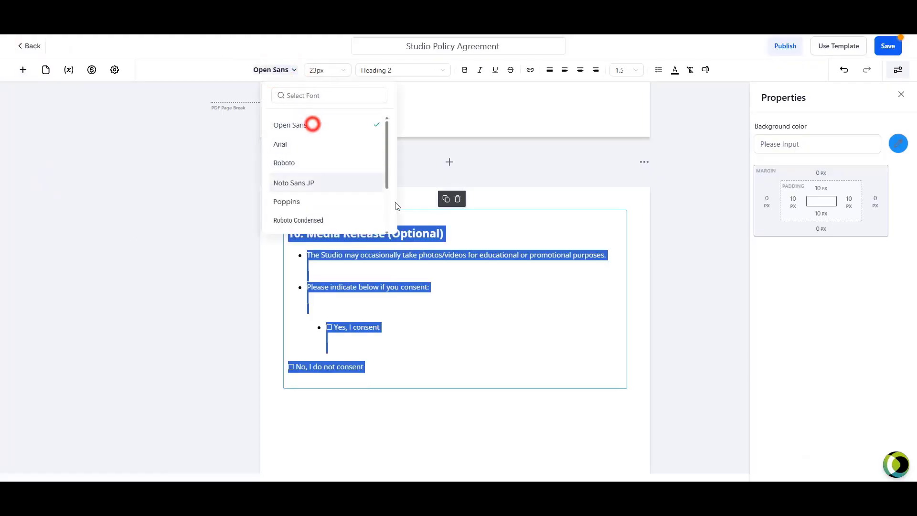
pyautogui.click(626, 69)
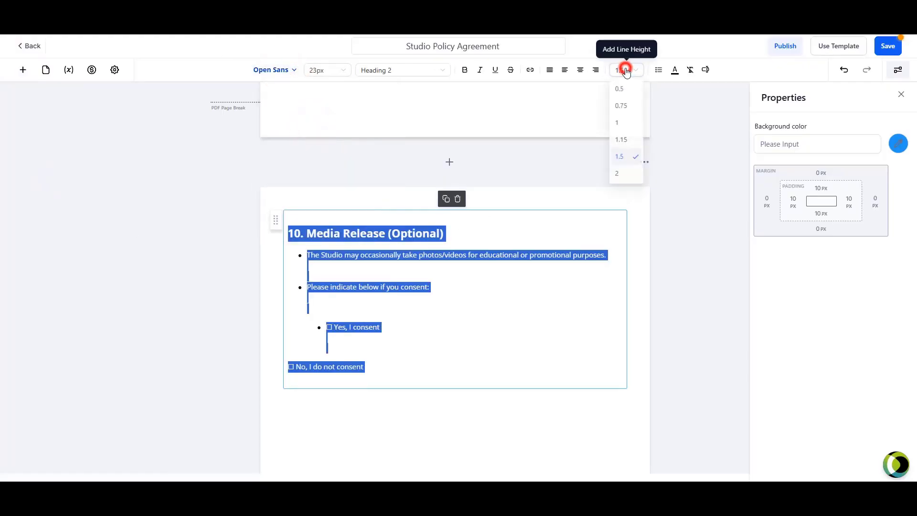
pyautogui.click(620, 158)
pyautogui.click(433, 285)
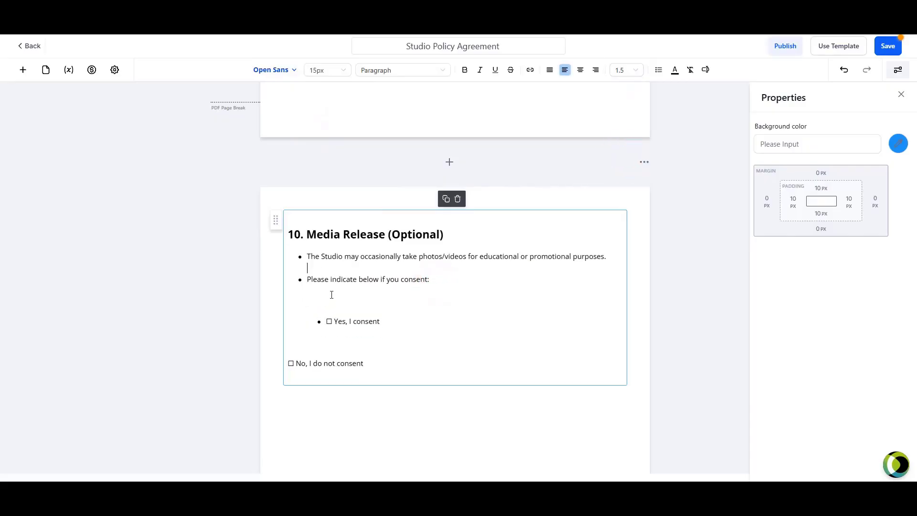
# - Remove the blank lines below the two main Media Release bullets, above the "Yes, I consent" option
pyautogui.press('BackSpace')
pyautogui.click(317, 290)
pyautogui.press('BackSpace')
pyautogui.press('BackSpace')
pyautogui.click(322, 317)
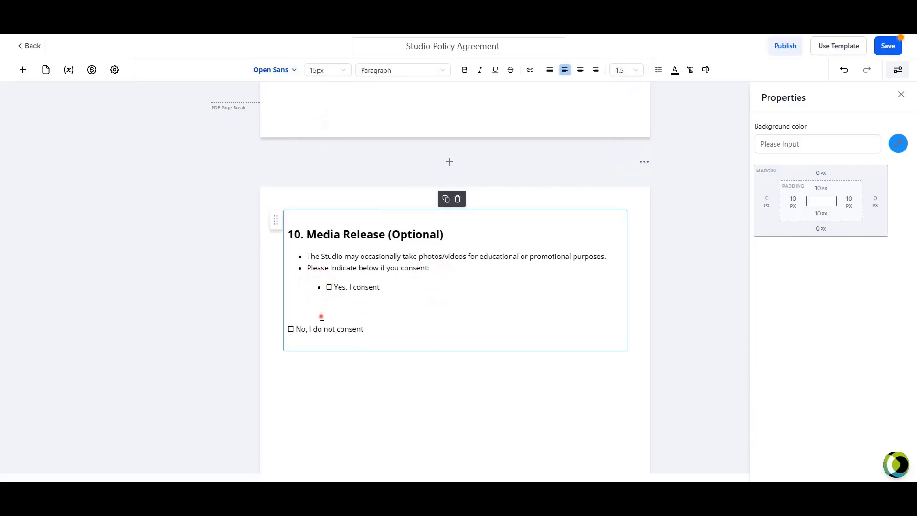
# - Delete the checkbox symbol before "No, I do not consent" and make that line a sub-bullet directly under "Yes, I consent"
pyautogui.click(290, 329)
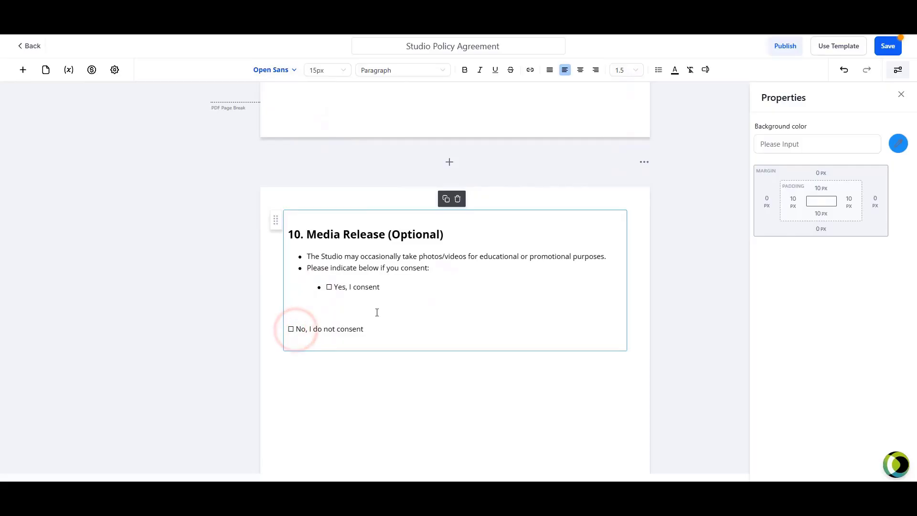
pyautogui.press('BackSpace')
pyautogui.press('BackSpace')
pyautogui.press('BackSpace')
pyautogui.press('BackSpace')
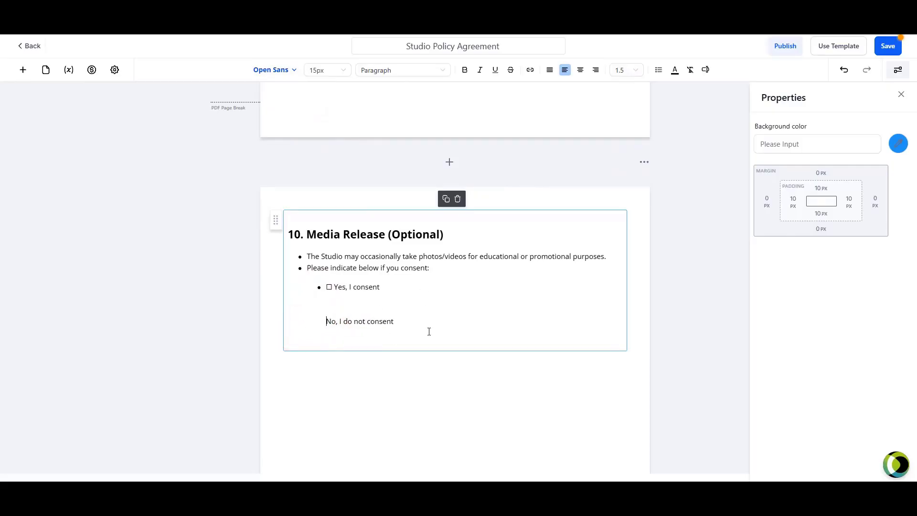
pyautogui.press('BackSpace')
pyautogui.press('BackSpace')
pyautogui.press('Return')
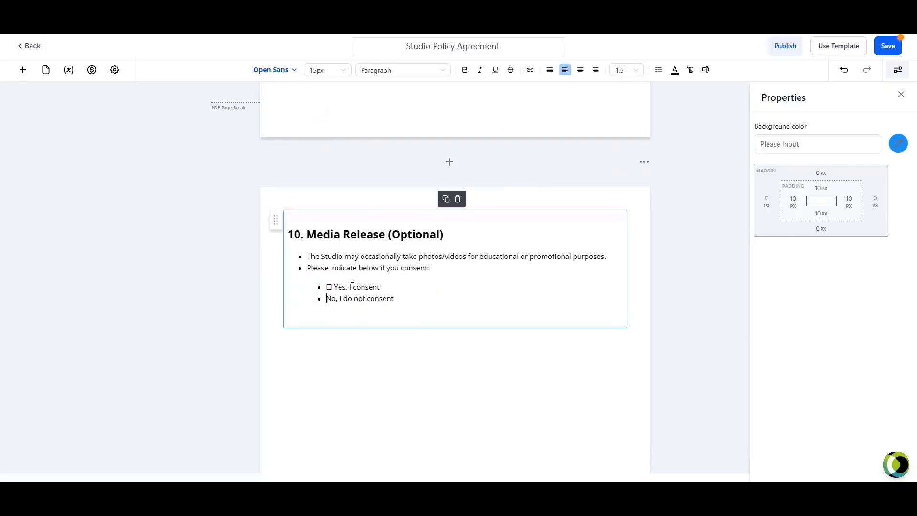
# - Delete the checkbox symbol in front of "Yes, I consent"
pyautogui.click(333, 286)
pyautogui.press('BackSpace')
pyautogui.press('BackSpace')
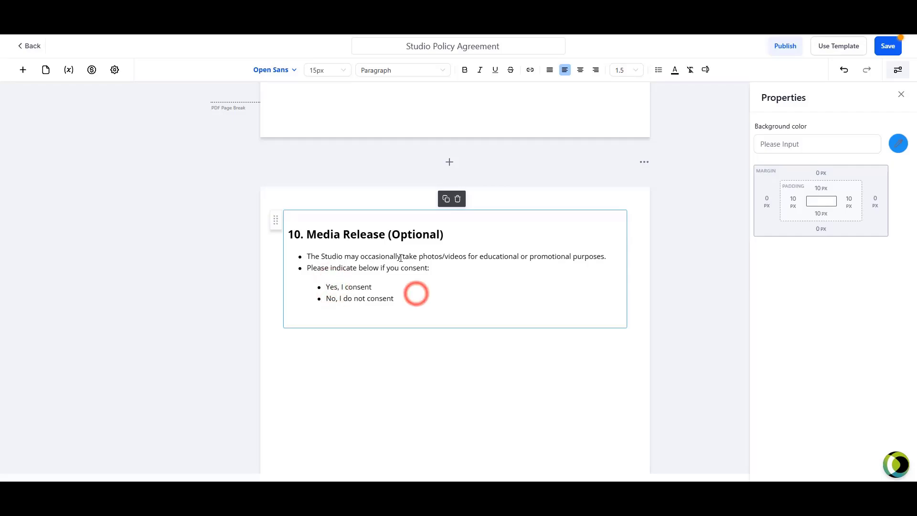
pyautogui.write('.')
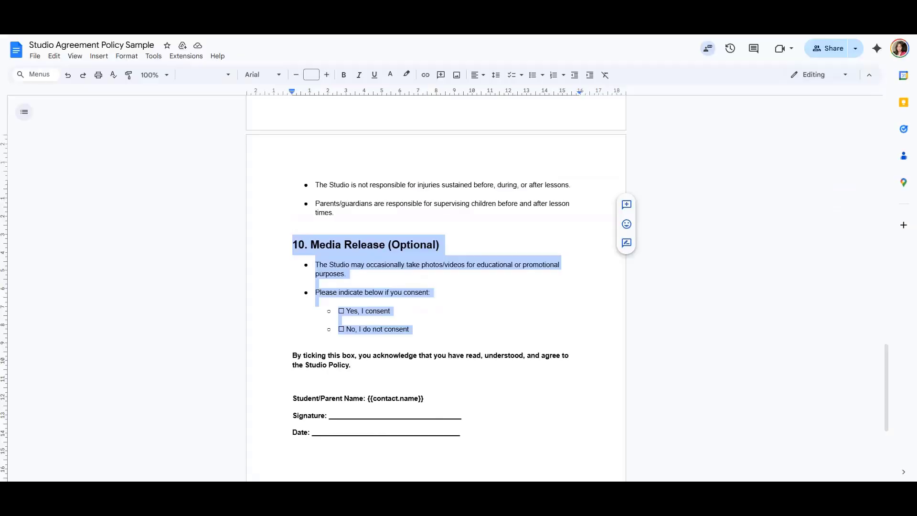
# - Copy the "By ticking this box, you acknowledge…" statement from the Studio Agreement Policy Sample in Google Docs
pyautogui.scroll(-1, 330, 355)
pyautogui.moveTo(293, 303); pyautogui.dragTo(360, 318)
pyautogui.hotkey('ctrl', 'c')
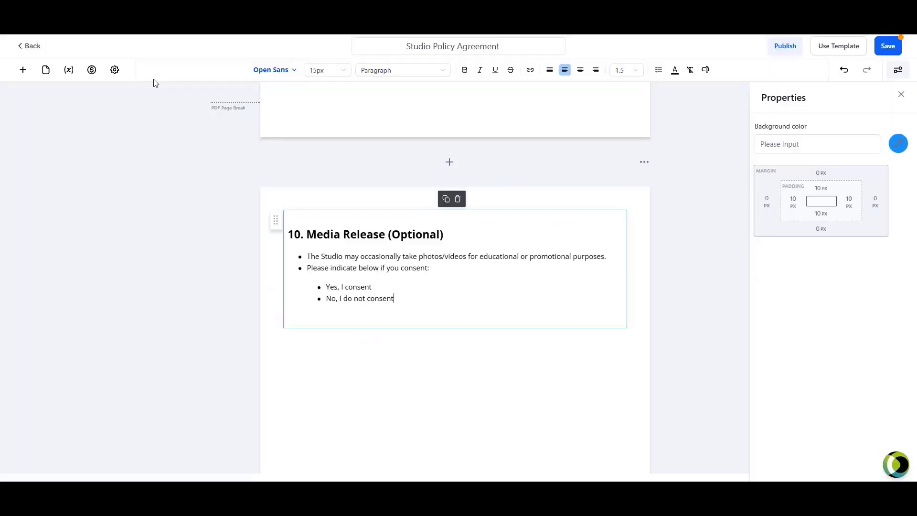
# - Add a text block below the Media Release section and replace its placeholder text with the copied acknowledgement statement
pyautogui.click(23, 70)
pyautogui.moveTo(42, 166); pyautogui.dragTo(357, 330)
pyautogui.tripleClick(372, 343)
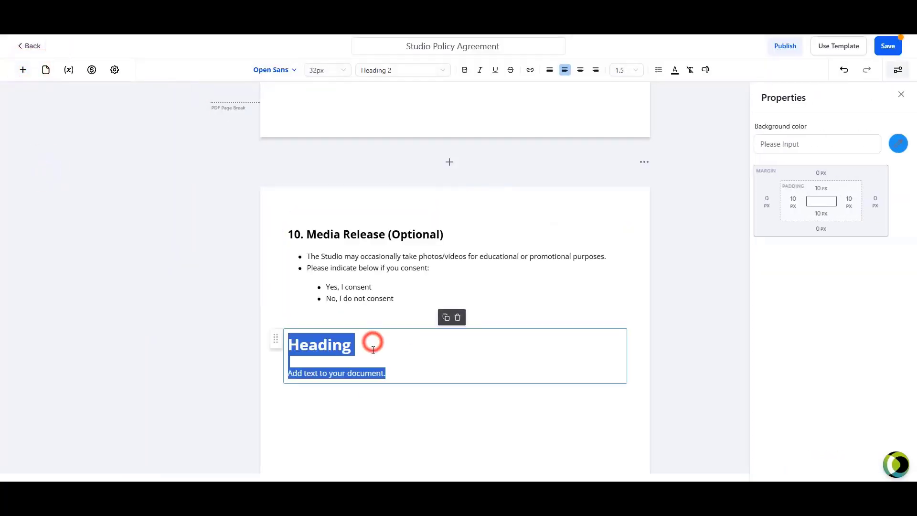
pyautogui.hotkey('ctrl', 'v')
# - Set the acknowledgement statement to the Open Sans font with a line height of 1.5
pyautogui.click(274, 69)
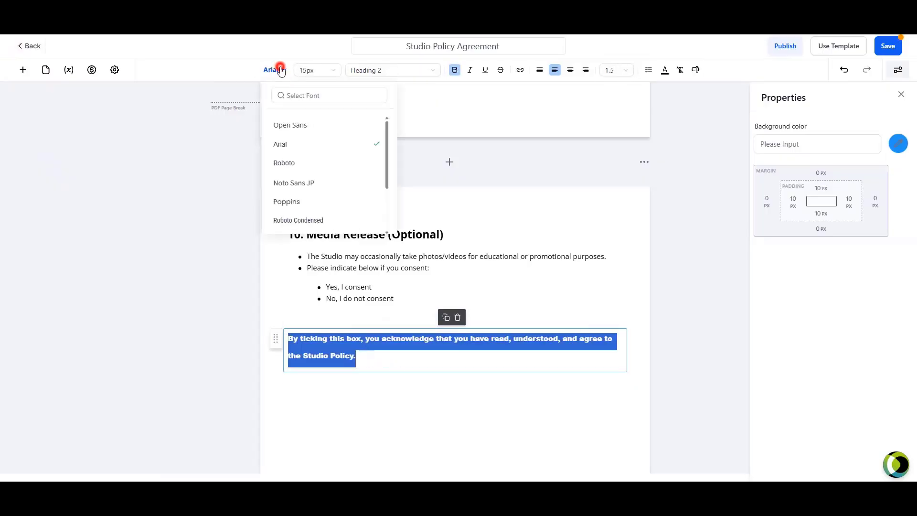
pyautogui.click(287, 125)
pyautogui.click(624, 69)
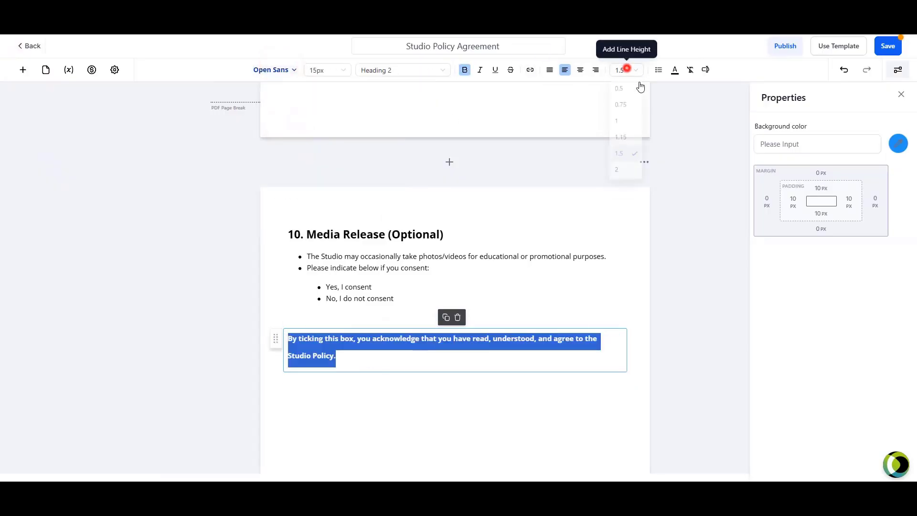
pyautogui.click(629, 156)
pyautogui.click(367, 356)
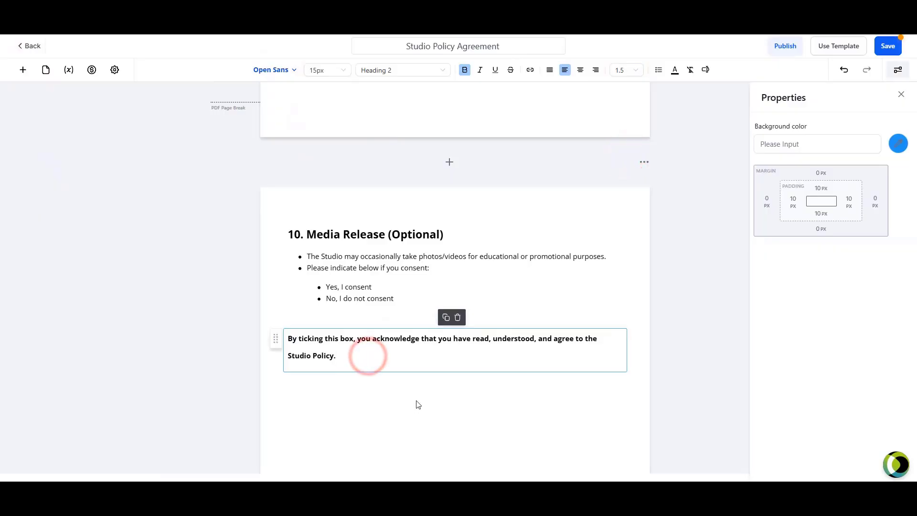
pyautogui.scroll(-2, 333, 288)
pyautogui.scroll(2, 333, 290)
pyautogui.click(288, 354)
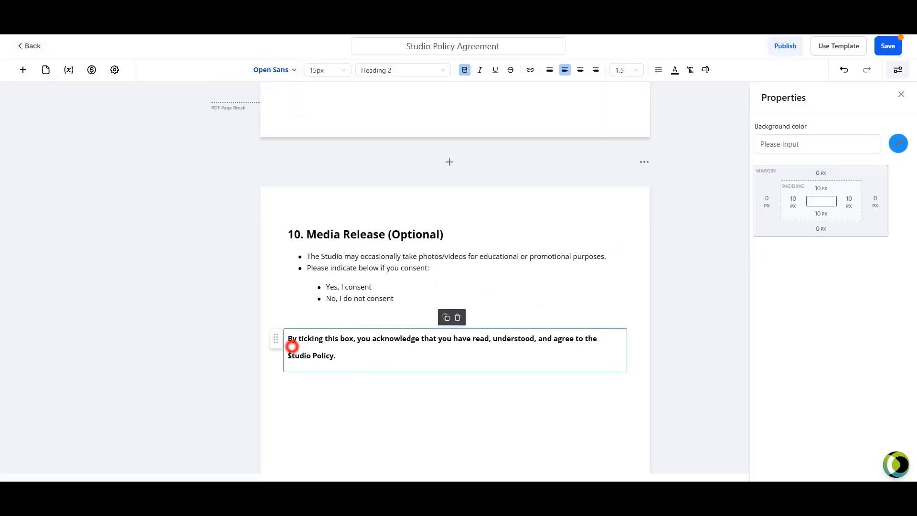
pyautogui.press('BackSpace')
# - Change the acknowledgement statement's text style from Heading 2 to Paragraph
pyautogui.click(353, 358)
pyautogui.tripleClick(353, 358)
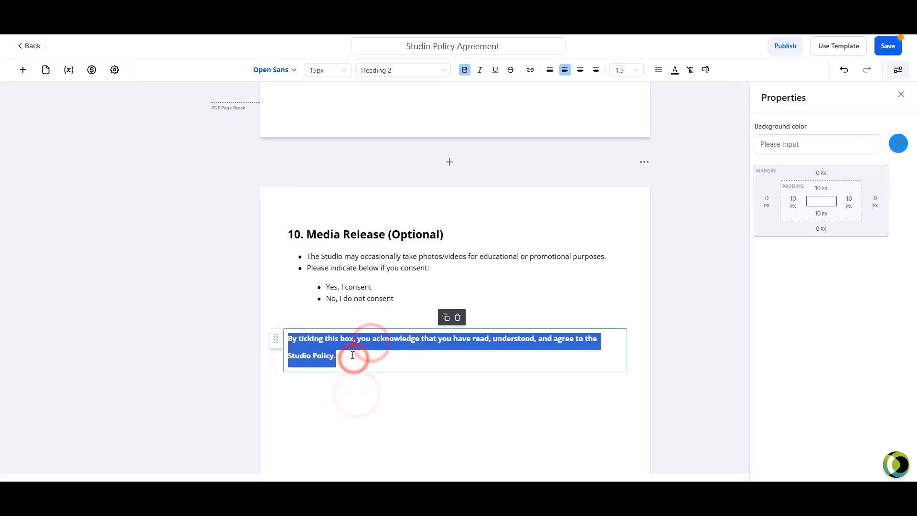
pyautogui.click(353, 358)
pyautogui.tripleClick(353, 358)
pyautogui.click(388, 64)
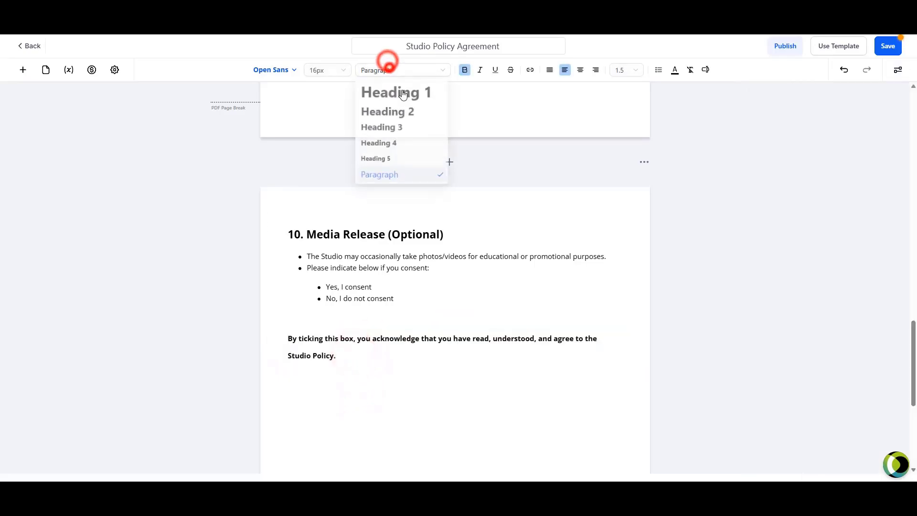
pyautogui.click(395, 178)
pyautogui.click(365, 358)
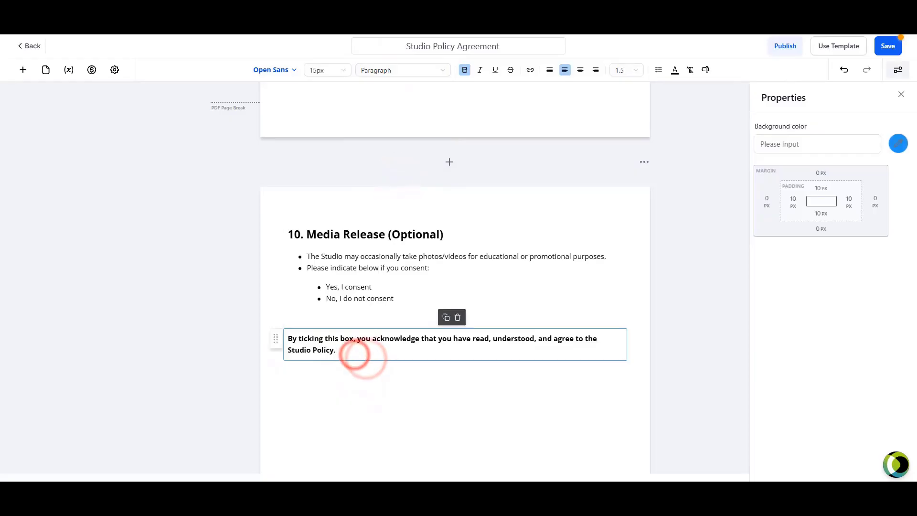
# - Add a text block below the acknowledgement statement and replace its placeholder text with the copied Student/Parent Name, Signature and Date lines
pyautogui.moveTo(478, 344)
pyautogui.mouseDown()
pyautogui.moveTo(292, 319)
pyautogui.moveTo(292, 301)
pyautogui.mouseUp()
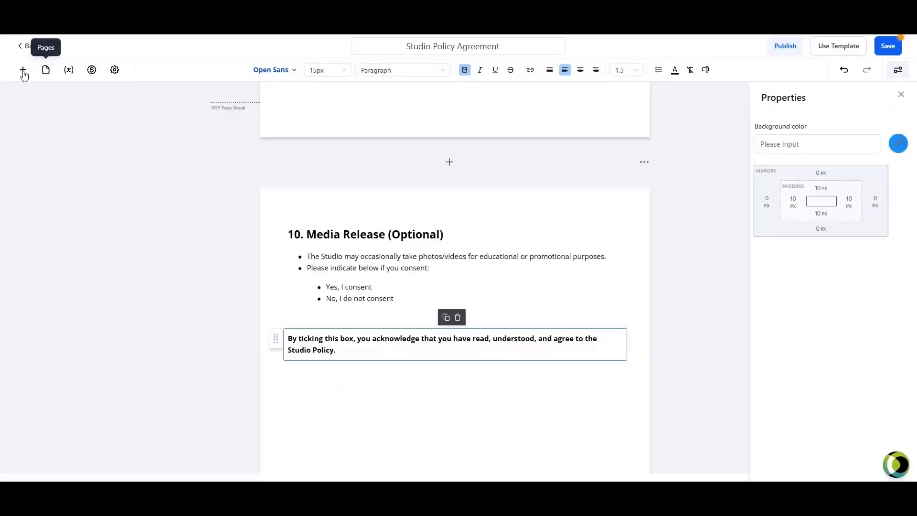
pyautogui.click(23, 70)
pyautogui.moveTo(21, 160)
pyautogui.mouseDown()
pyautogui.moveTo(215, 296)
pyautogui.moveTo(363, 382)
pyautogui.mouseUp()
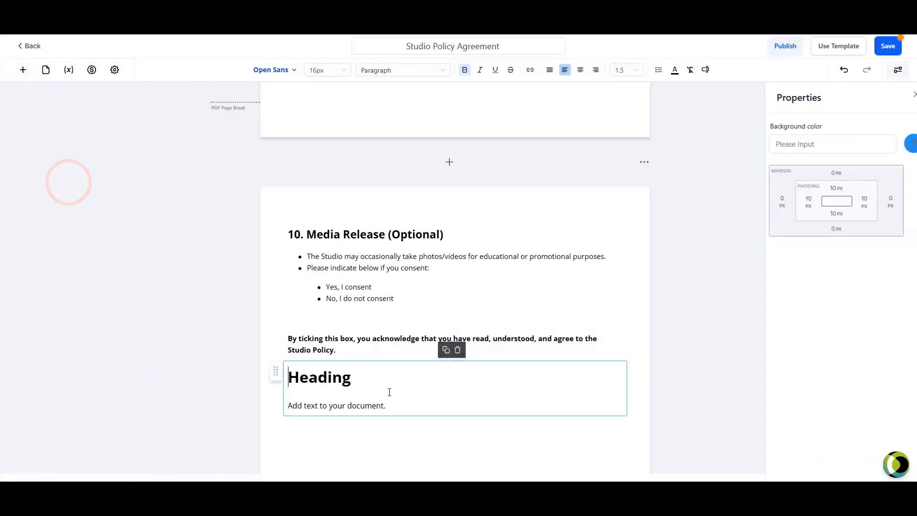
pyautogui.scroll(-2, 360, 292)
pyautogui.click(360, 293)
pyautogui.hotkey('ctrl', 'a')
pyautogui.hotkey('ctrl', 'v')
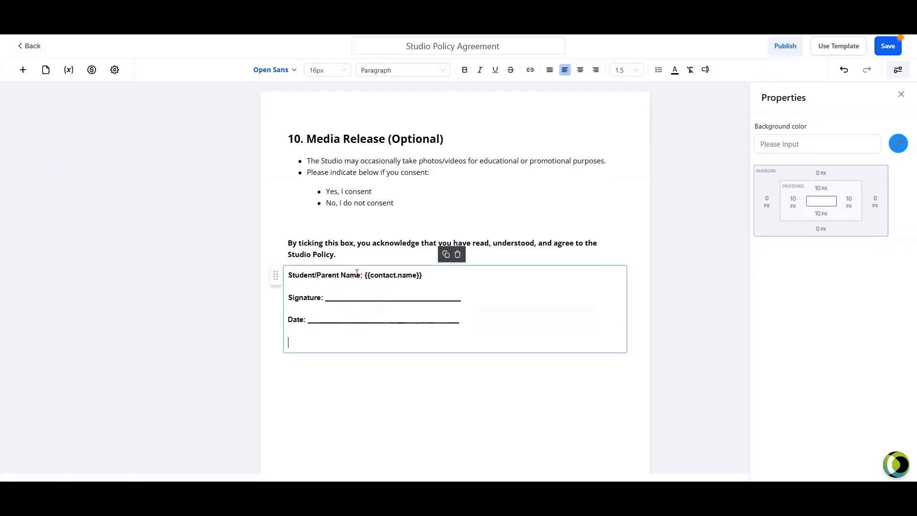
pyautogui.click(280, 345)
# - Replace the [Music School Name] placeholder under the agreement's title with the document.subAccountName variable
pyautogui.scroll(6, 252, 342)
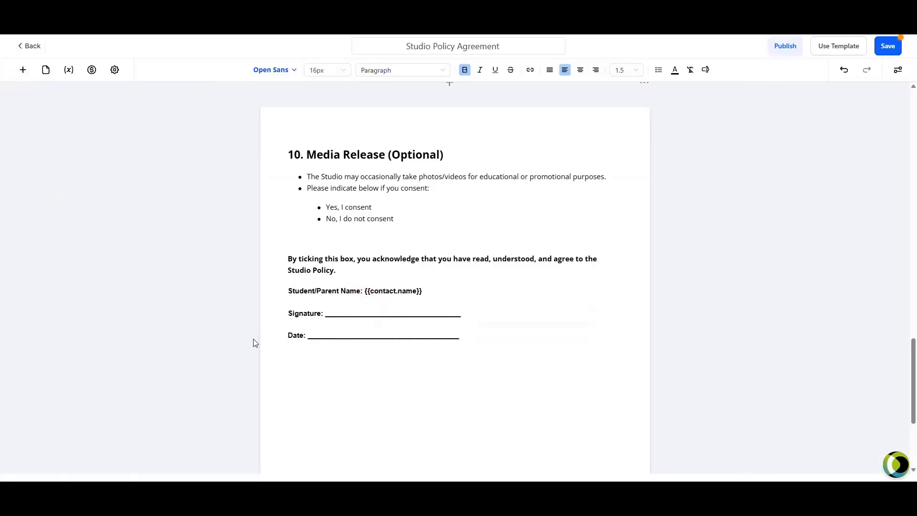
pyautogui.scroll(6, 343, 331)
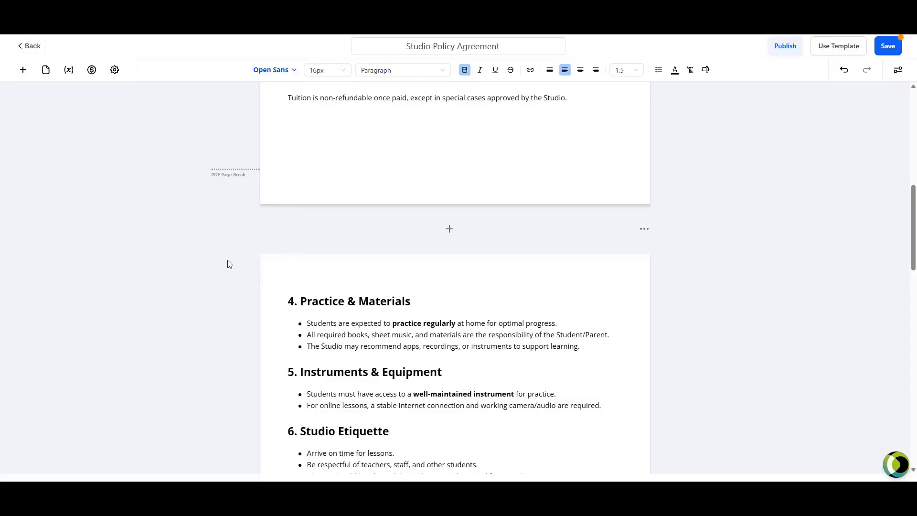
pyautogui.scroll(10, 274, 287)
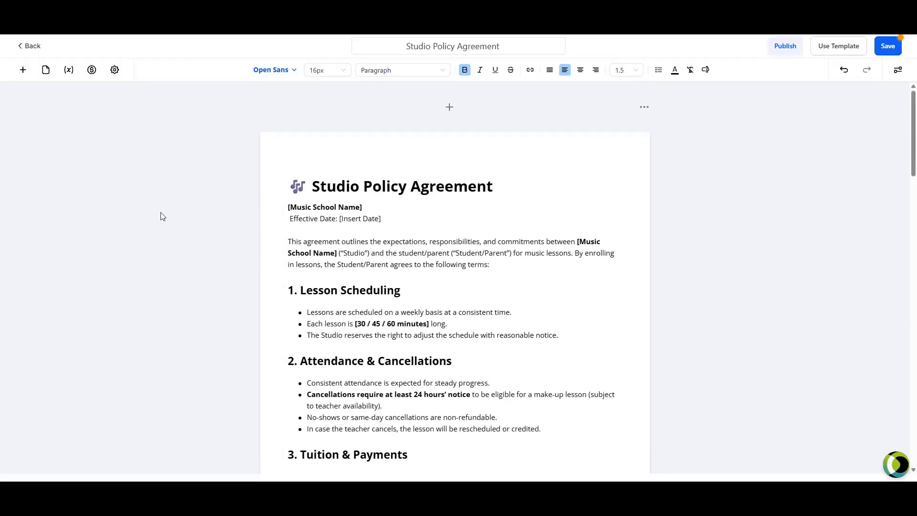
pyautogui.click(68, 70)
pyautogui.click(108, 123)
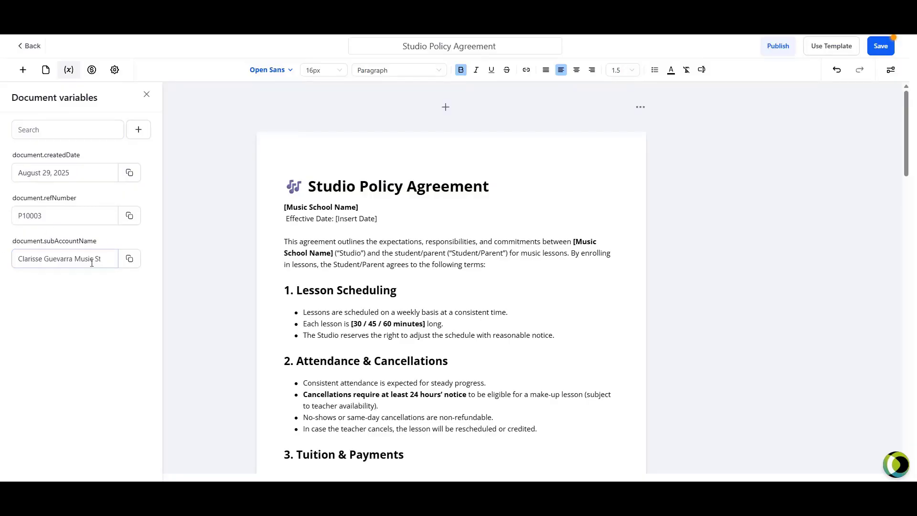
pyautogui.click(130, 261)
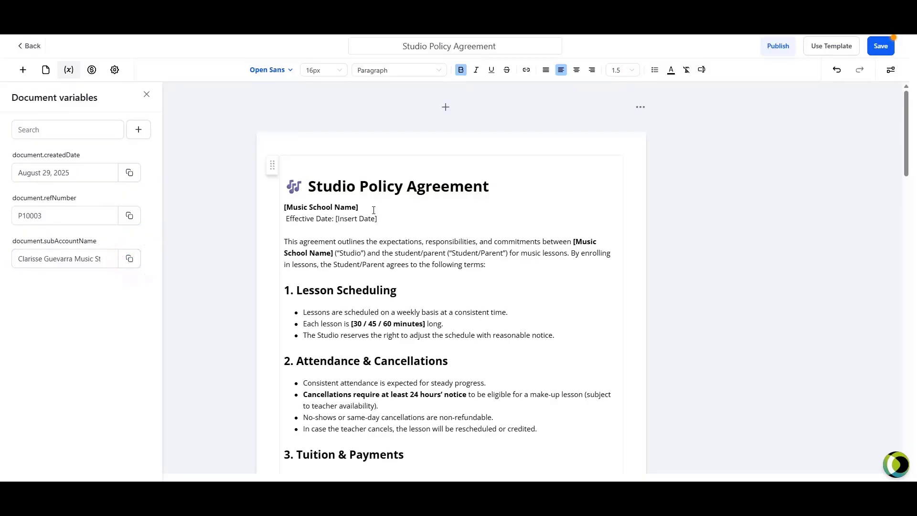
pyautogui.moveTo(371, 208); pyautogui.dragTo(285, 208)
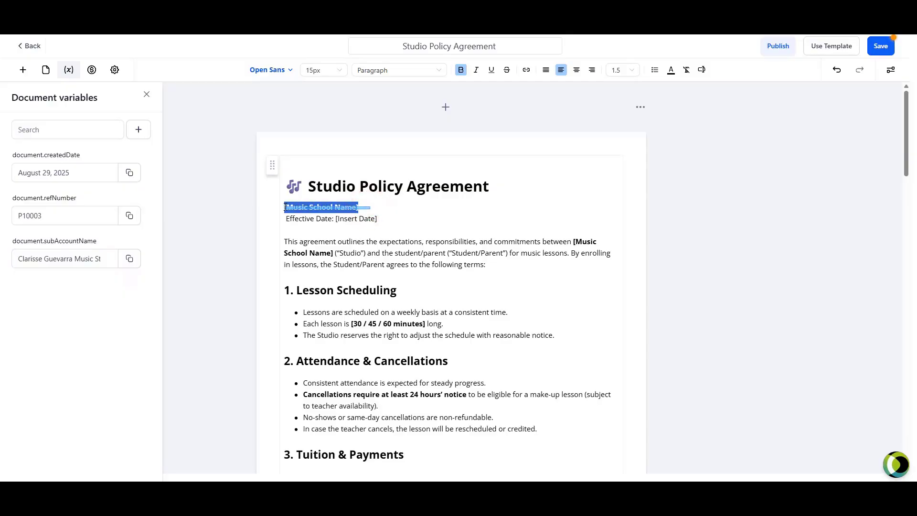
pyautogui.rightClick(288, 210)
pyautogui.click(305, 267)
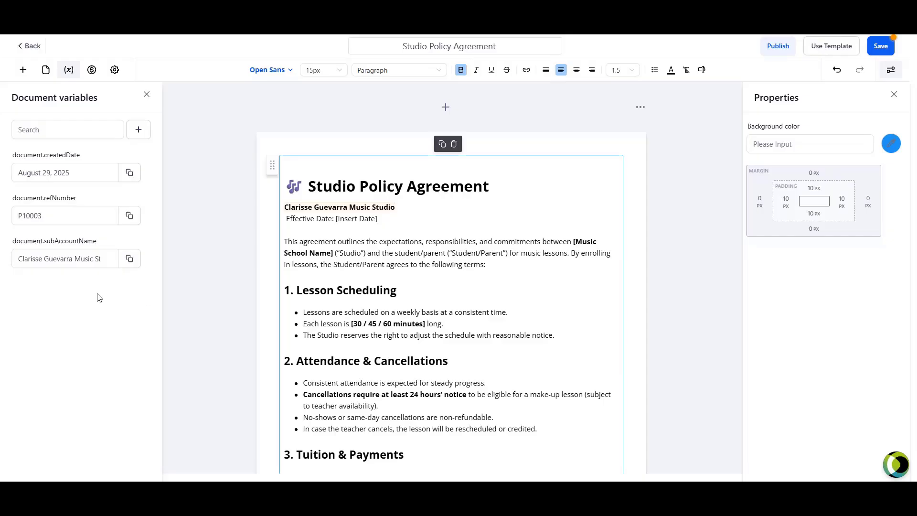
# - Replace the [Insert Date] placeholder on the Effective Date line with the document.createdDate variable
pyautogui.moveTo(8, 152); pyautogui.dragTo(97, 154)
pyautogui.click(98, 154)
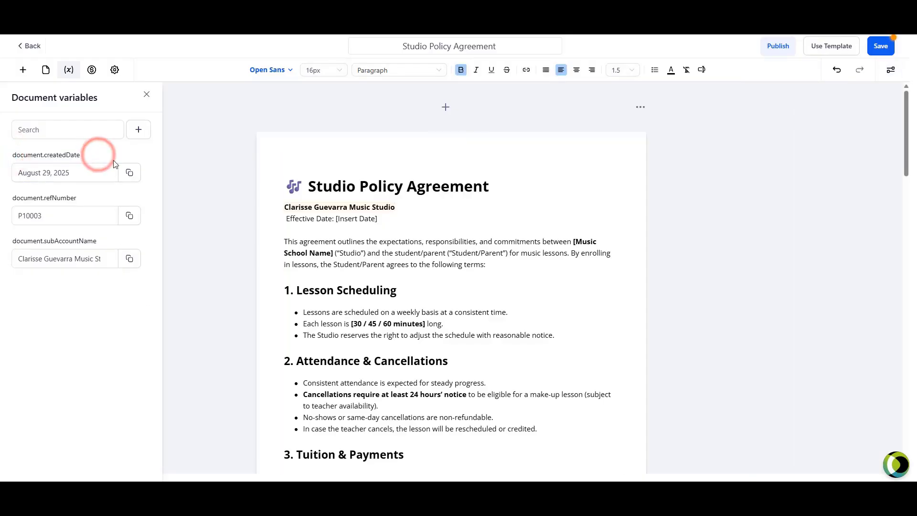
pyautogui.click(129, 173)
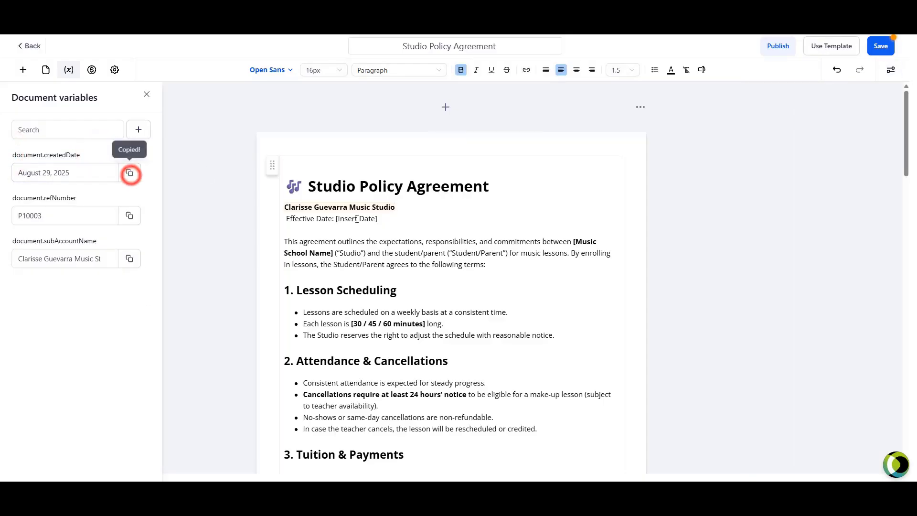
pyautogui.moveTo(336, 219); pyautogui.dragTo(377, 218)
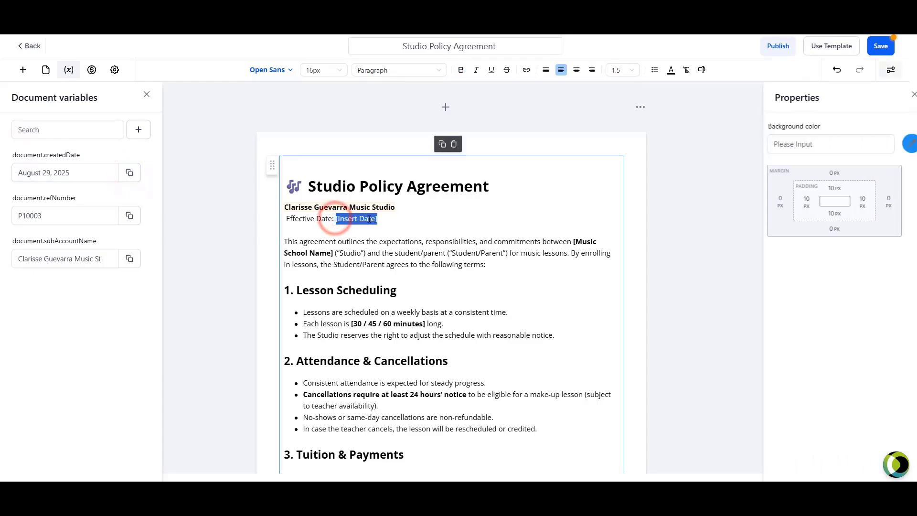
pyautogui.hotkey('ctrl', 'v')
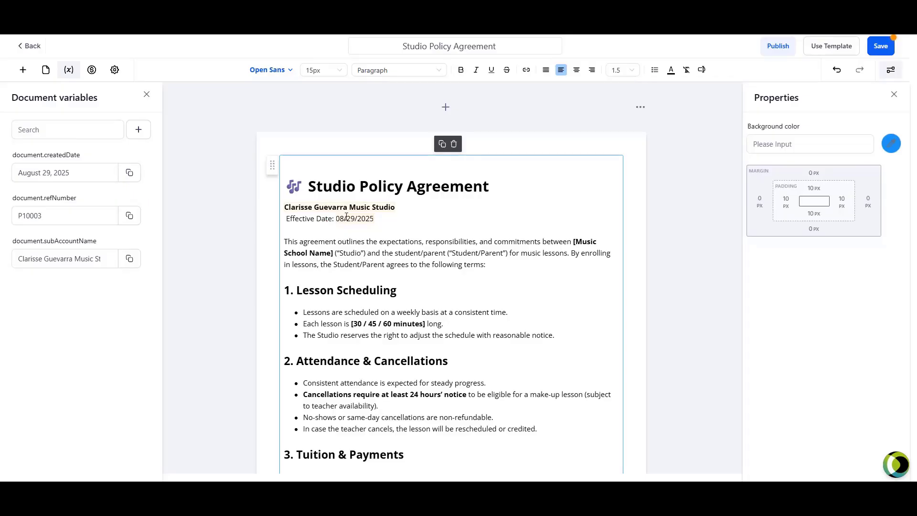
# - Replace the pasted {{contact.name}} text after Student/Parent Name on the last page with the Contact Full Name custom value
pyautogui.scroll(-20, 393, 223)
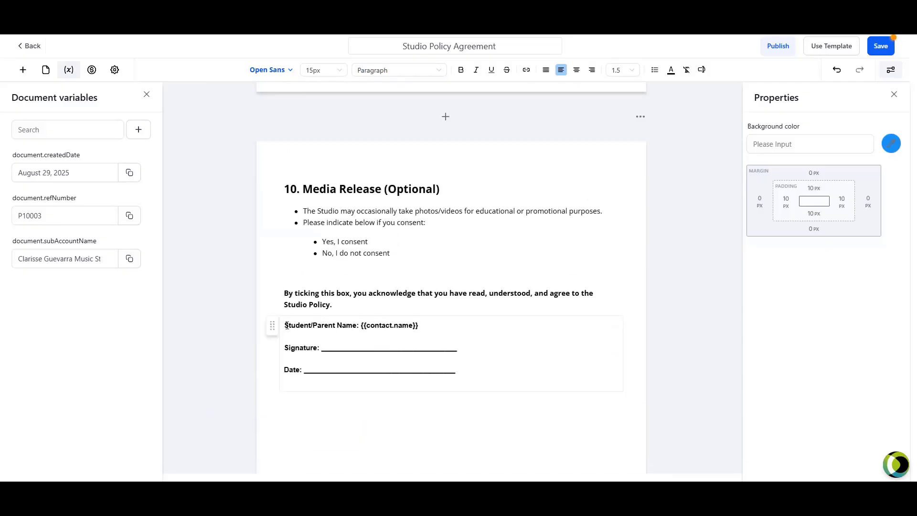
pyautogui.click(286, 325)
pyautogui.click(363, 325)
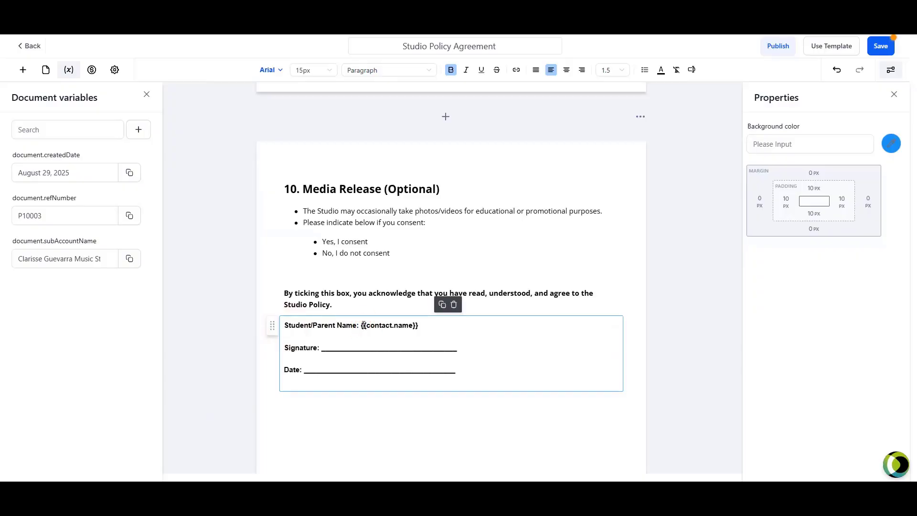
pyautogui.moveTo(360, 326); pyautogui.dragTo(423, 326)
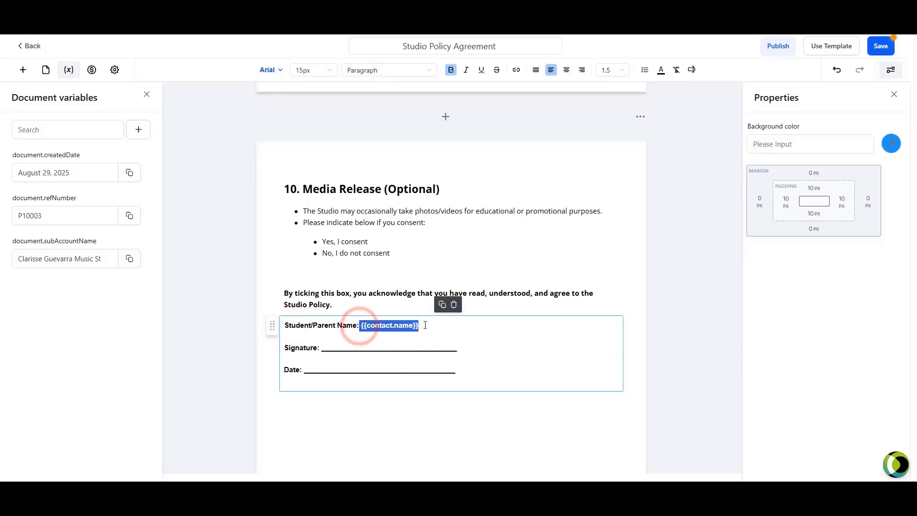
pyautogui.click(424, 327)
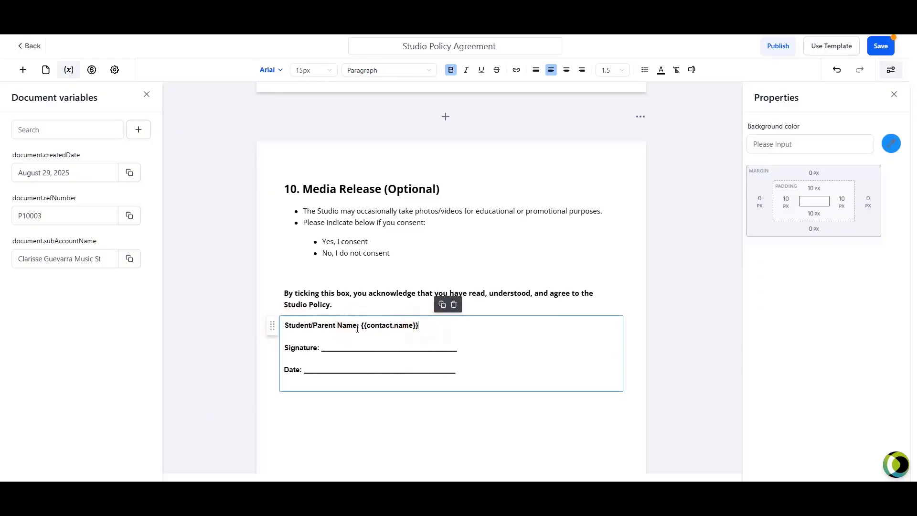
pyautogui.moveTo(361, 326); pyautogui.dragTo(420, 326)
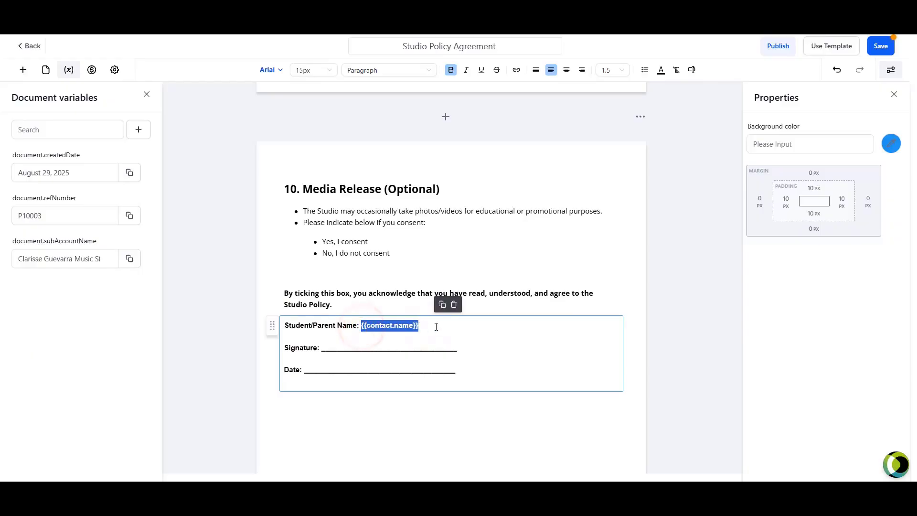
pyautogui.press('BackSpace')
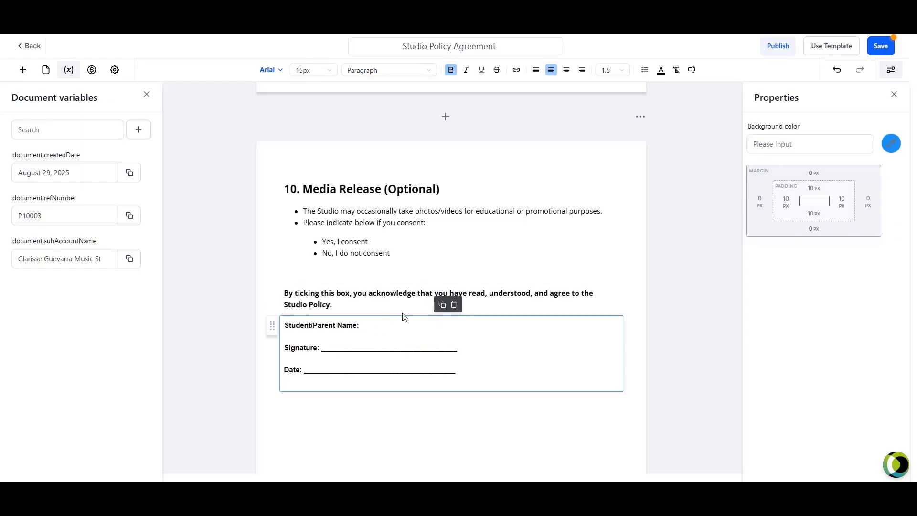
pyautogui.click(692, 72)
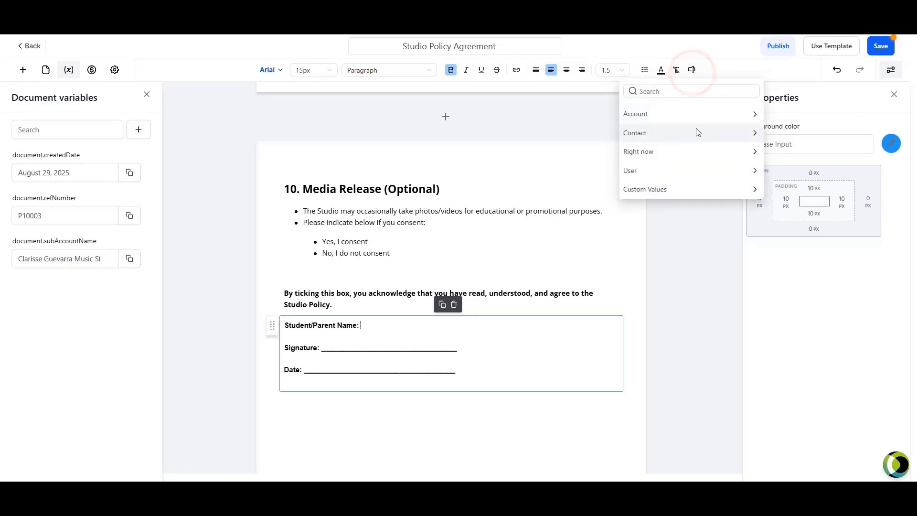
pyautogui.click(753, 135)
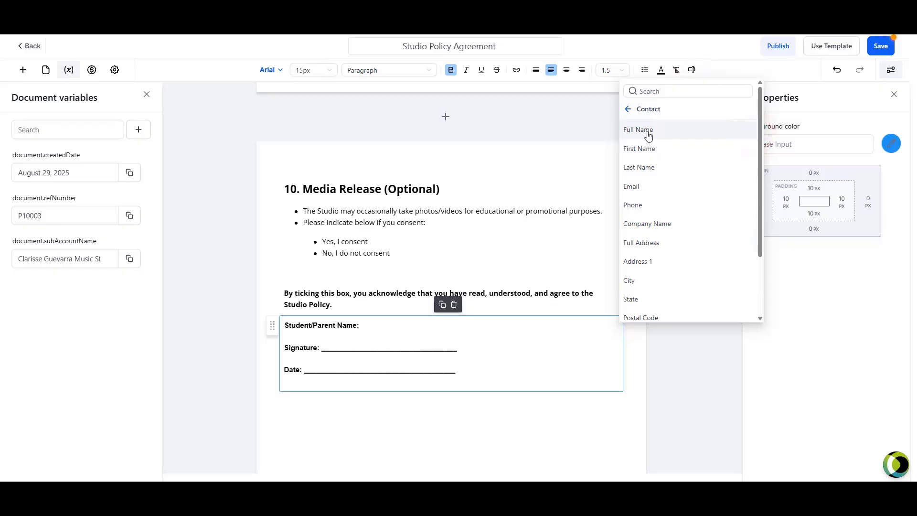
pyautogui.click(647, 132)
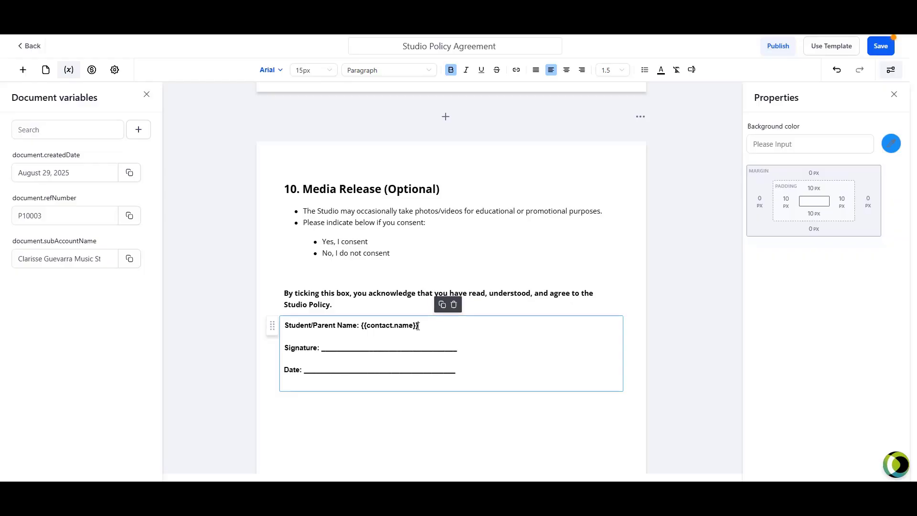
pyautogui.click(241, 233)
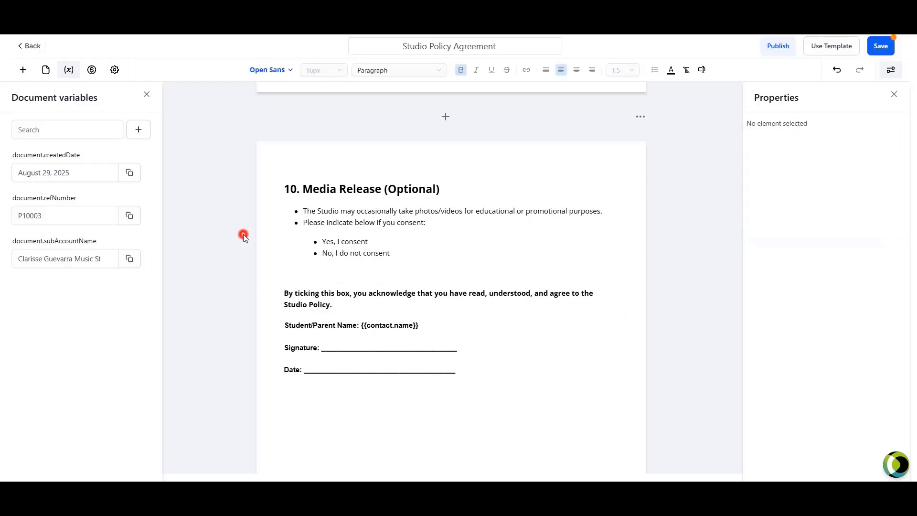
# - Add an image block above the Studio Policy Agreement title on the first page
pyautogui.click(23, 70)
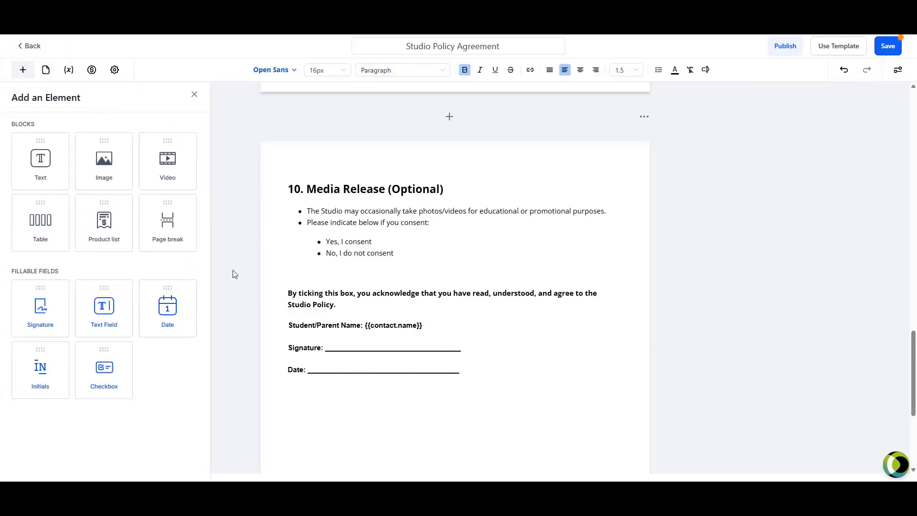
pyautogui.scroll(8, 263, 286)
pyautogui.scroll(4, 276, 295)
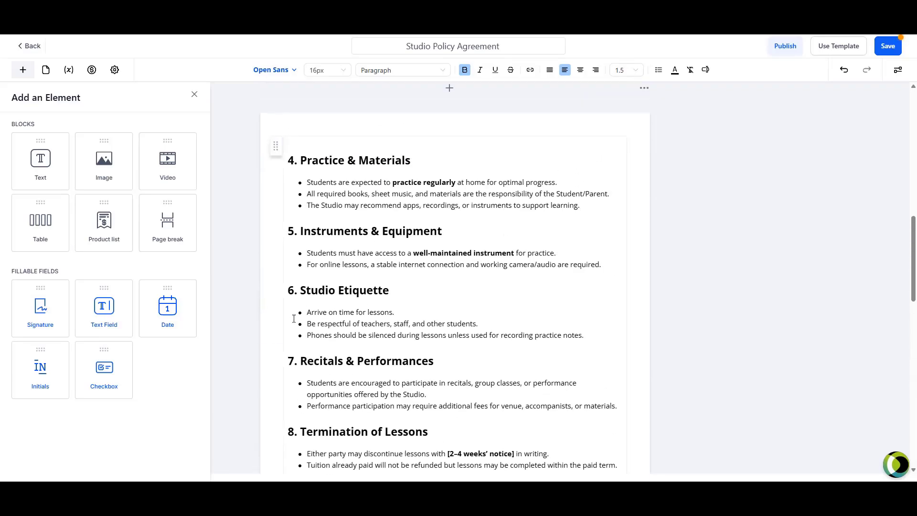
pyautogui.scroll(10, 295, 326)
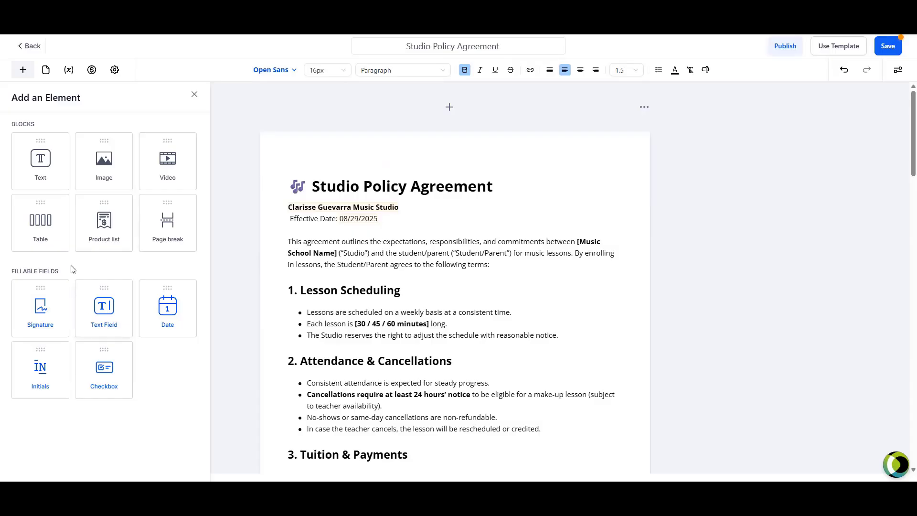
pyautogui.moveTo(93, 160); pyautogui.dragTo(529, 213)
pyautogui.click(477, 178)
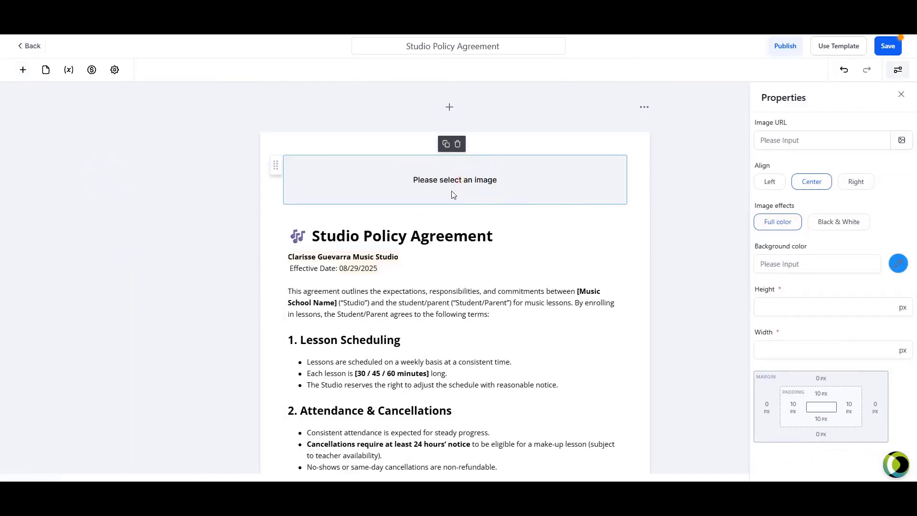
# - Insert SAMPLE LOGO.png from the media storage into the image block above the title
pyautogui.click(899, 146)
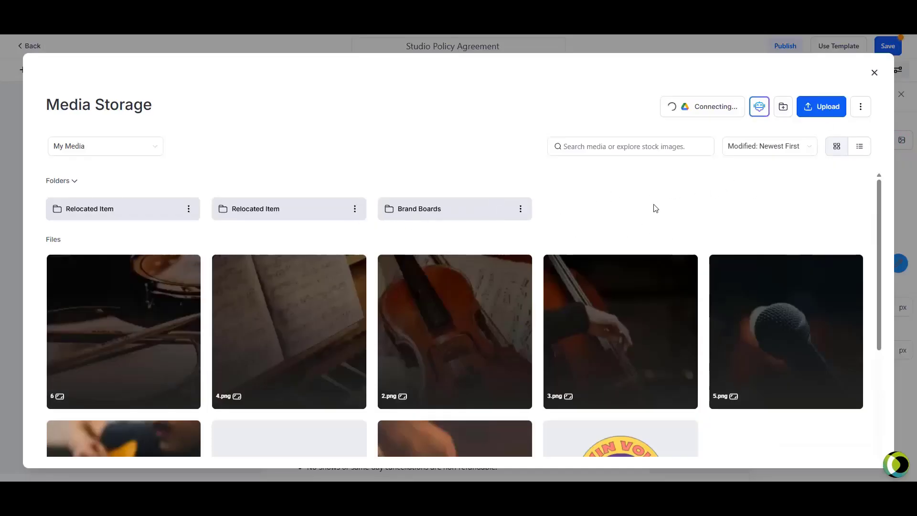
pyautogui.scroll(-4, 662, 244)
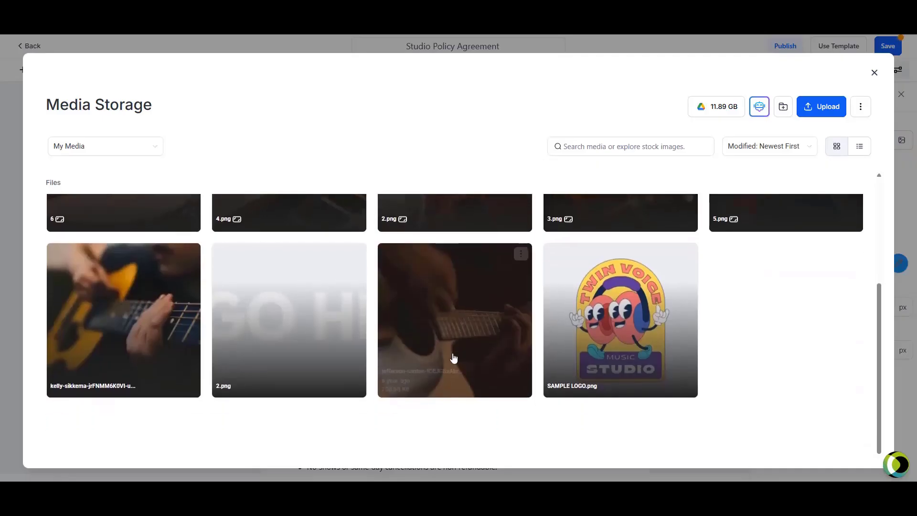
pyautogui.click(681, 308)
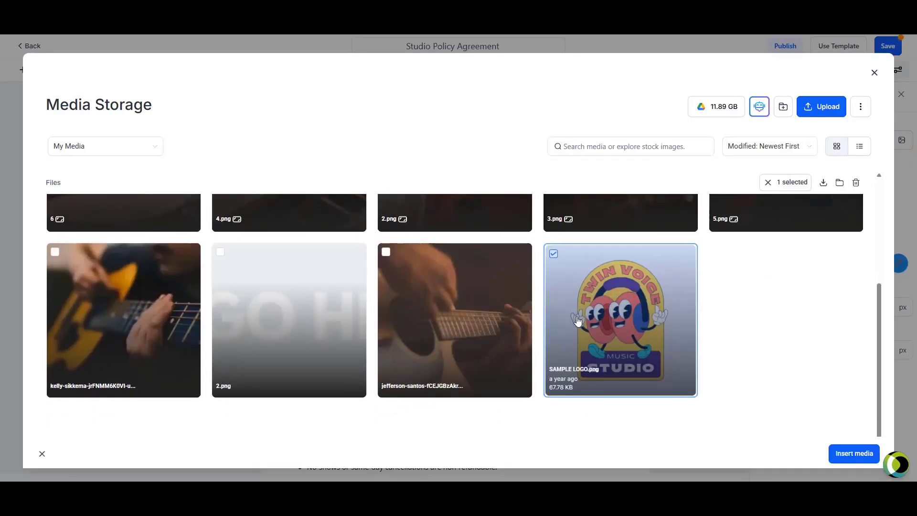
pyautogui.click(853, 454)
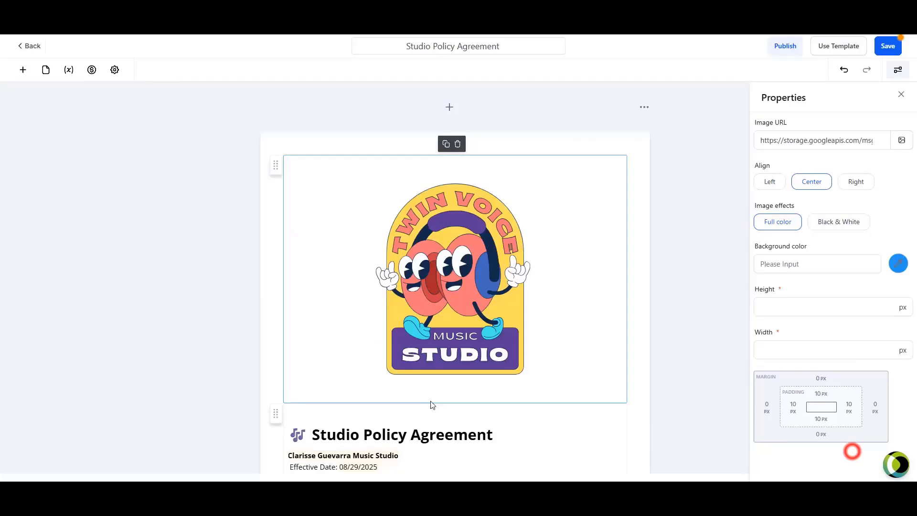
# - Set the logo image's height and width to 150 px each
pyautogui.doubleClick(771, 306)
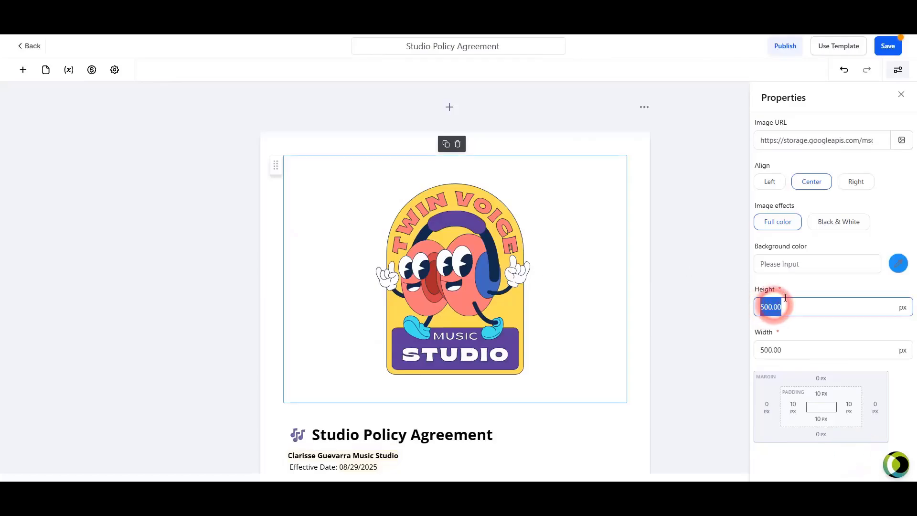
pyautogui.write('150')
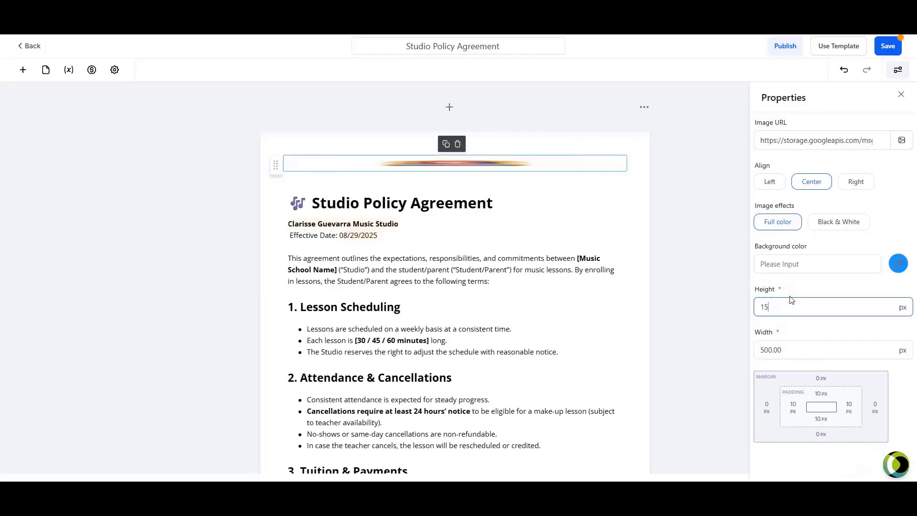
pyautogui.doubleClick(758, 354)
pyautogui.write('150')
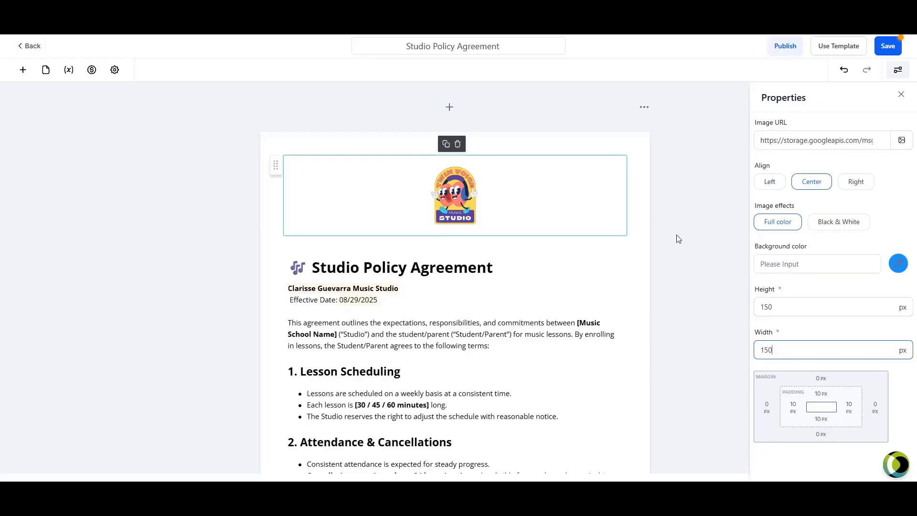
# - Try out a table block below the logo with one extra row and two extra columns, and remove it
pyautogui.click(688, 224)
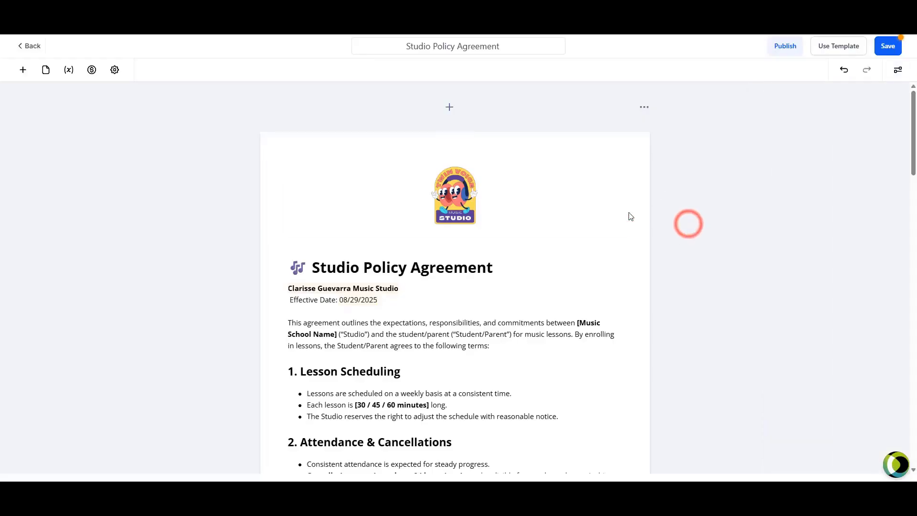
pyautogui.click(23, 69)
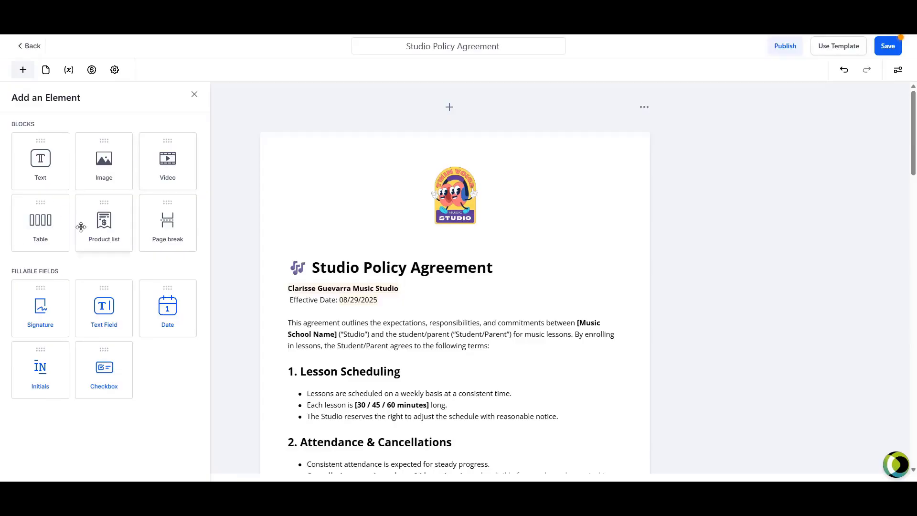
pyautogui.moveTo(31, 234); pyautogui.dragTo(410, 238)
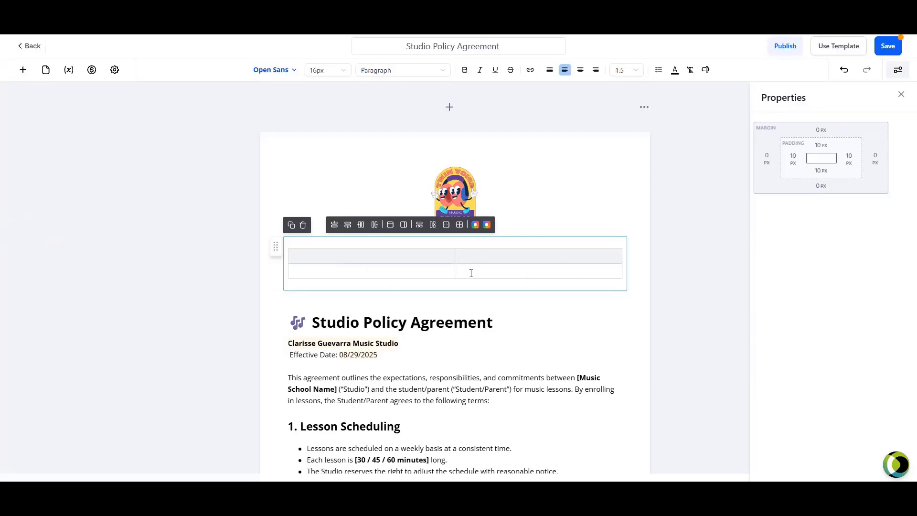
pyautogui.click(335, 224)
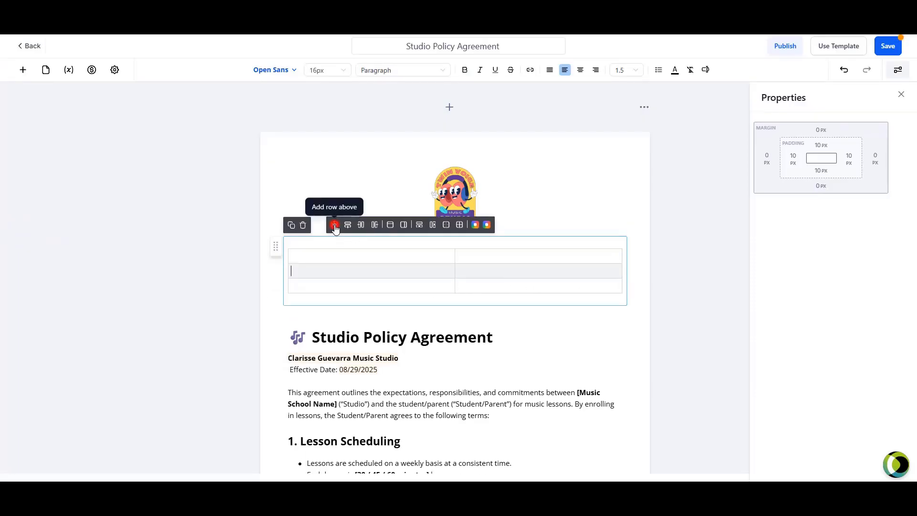
pyautogui.click(362, 225)
pyautogui.click(361, 225)
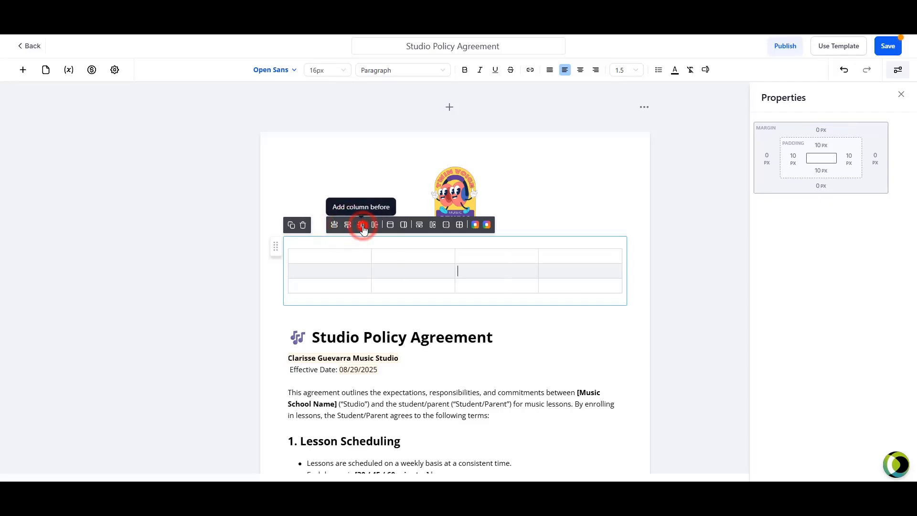
pyautogui.click(340, 257)
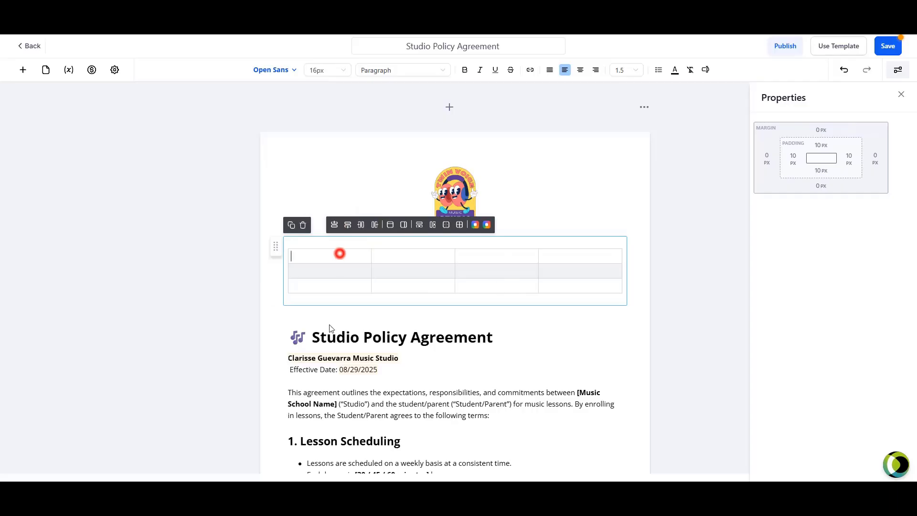
pyautogui.click(303, 225)
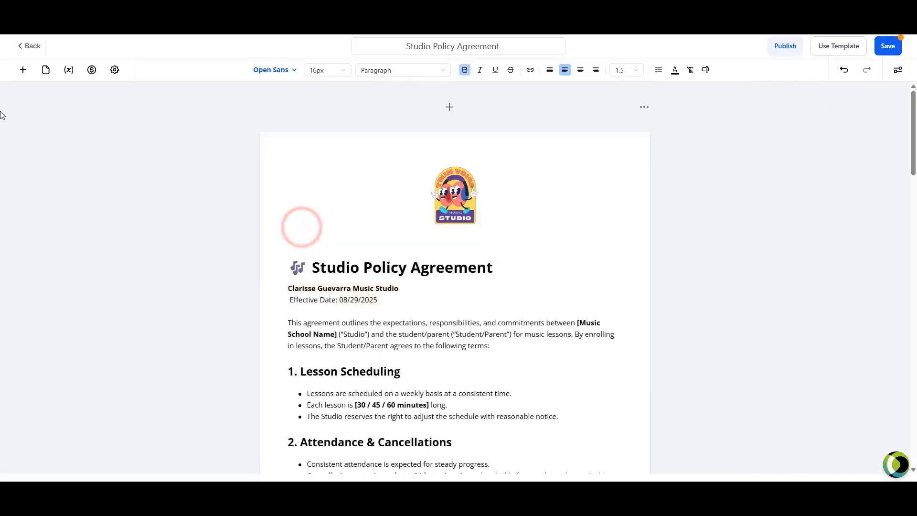
# - Try out a product list block below the logo with Musician's Piano Course as an item, and remove the block
pyautogui.click(26, 72)
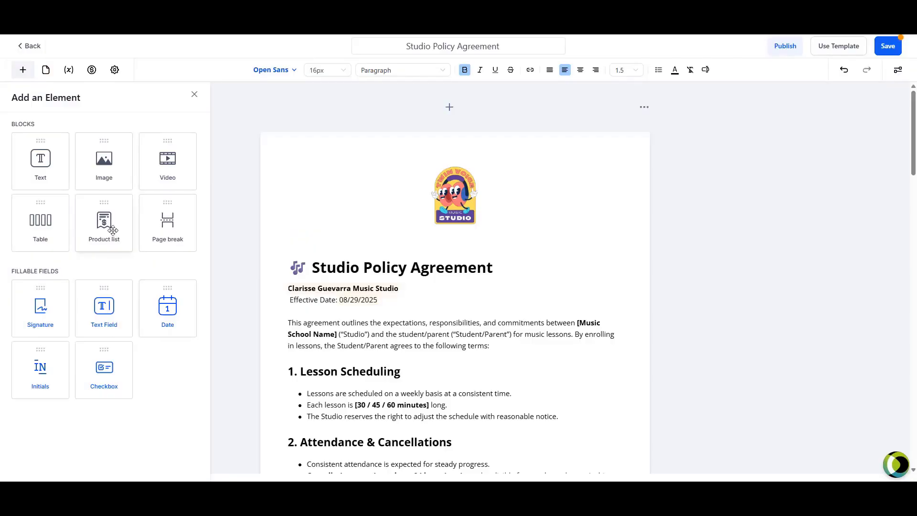
pyautogui.moveTo(107, 229); pyautogui.dragTo(389, 245)
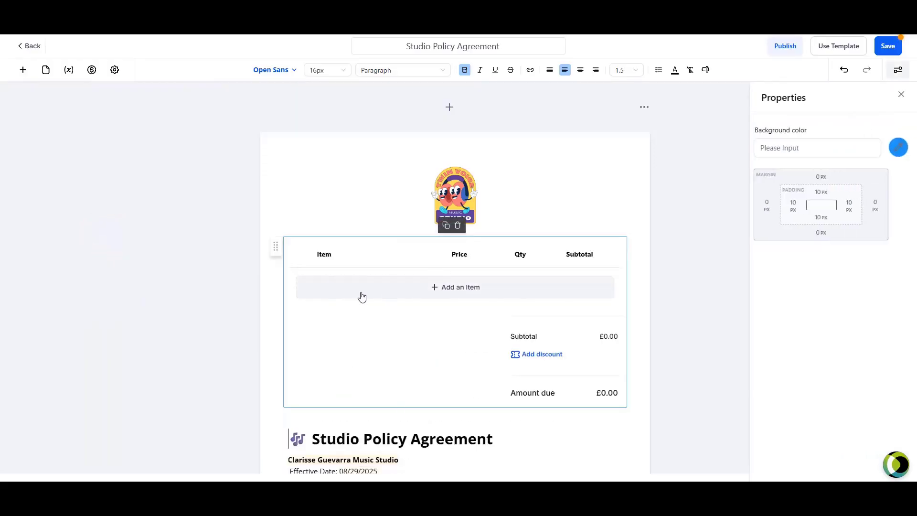
pyautogui.click(386, 289)
pyautogui.click(463, 239)
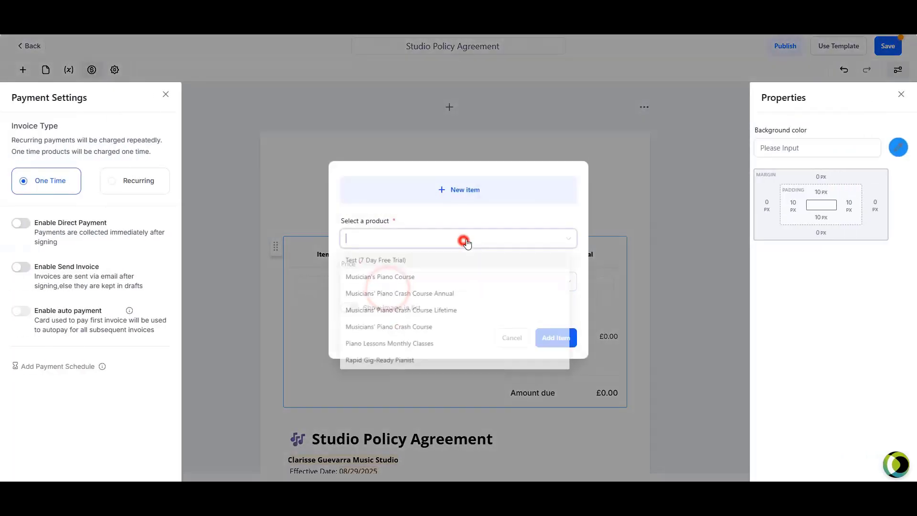
pyautogui.click(394, 278)
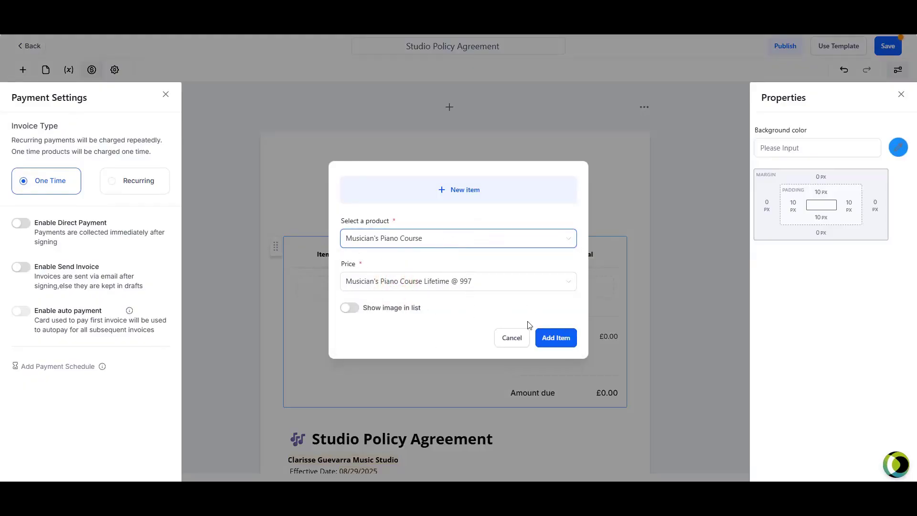
pyautogui.click(559, 340)
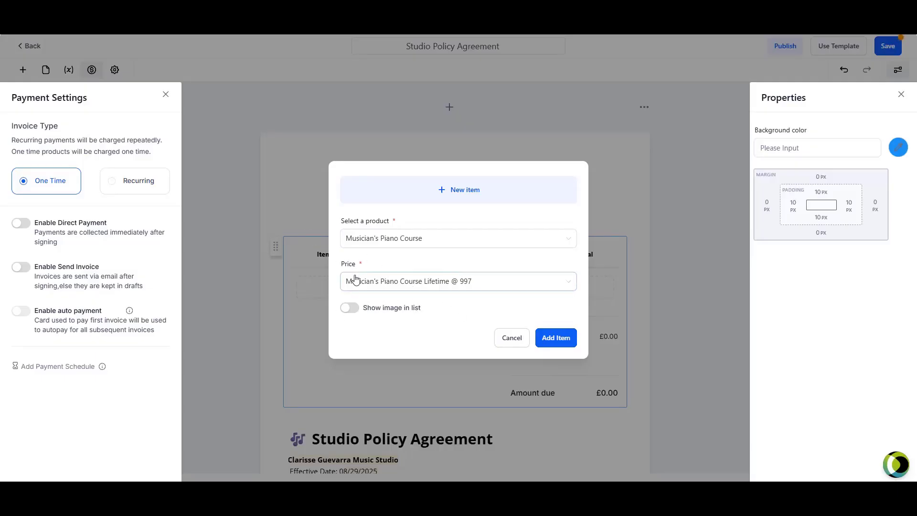
pyautogui.click(515, 345)
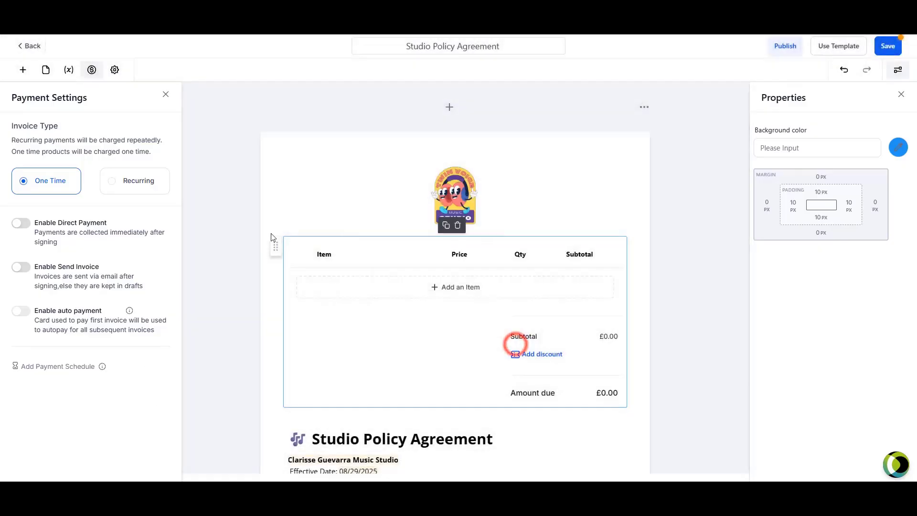
pyautogui.click(462, 227)
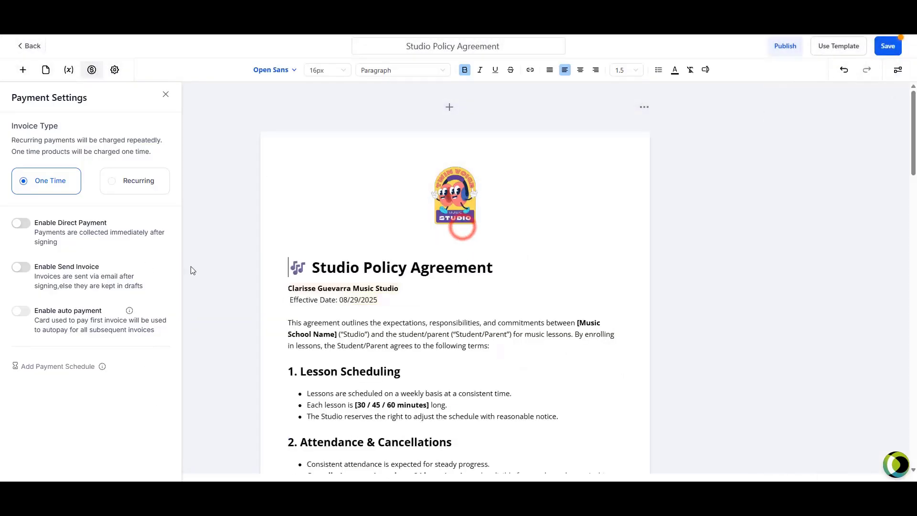
pyautogui.click(244, 197)
pyautogui.click(23, 72)
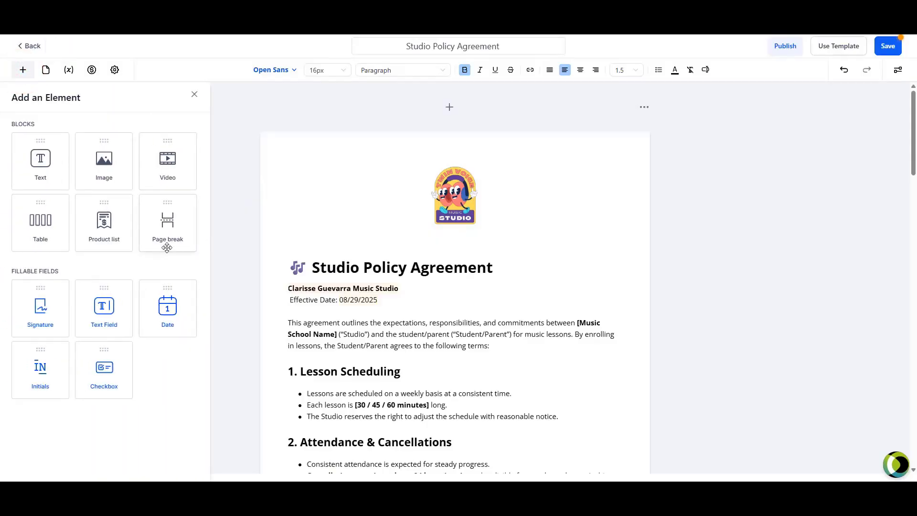
pyautogui.moveTo(167, 247)
pyautogui.mouseDown()
pyautogui.moveTo(158, 247)
pyautogui.moveTo(164, 237)
pyautogui.moveTo(348, 233)
pyautogui.mouseUp()
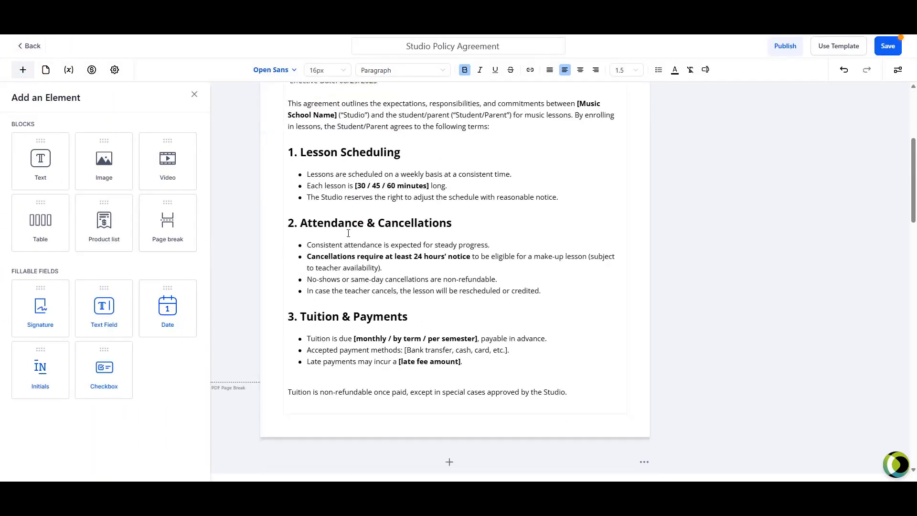
pyautogui.scroll(-9, 348, 233)
pyautogui.scroll(10, 365, 327)
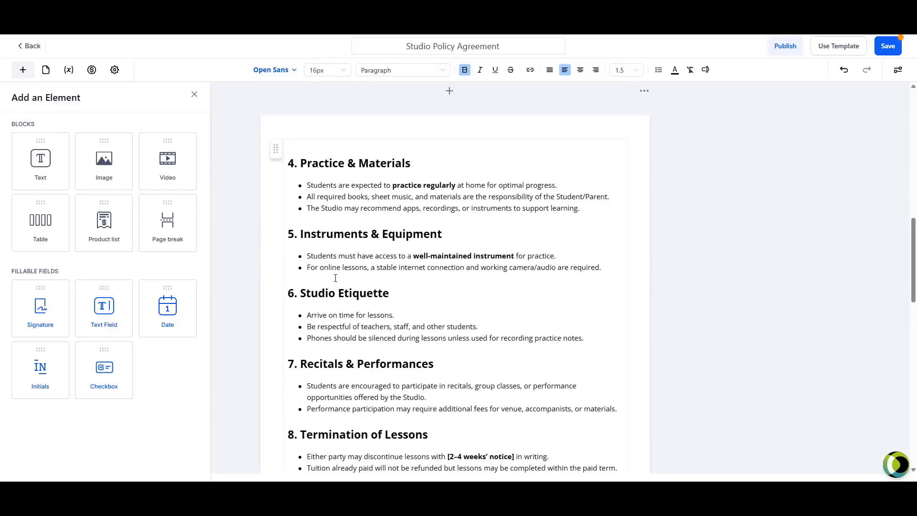
pyautogui.scroll(3, 364, 328)
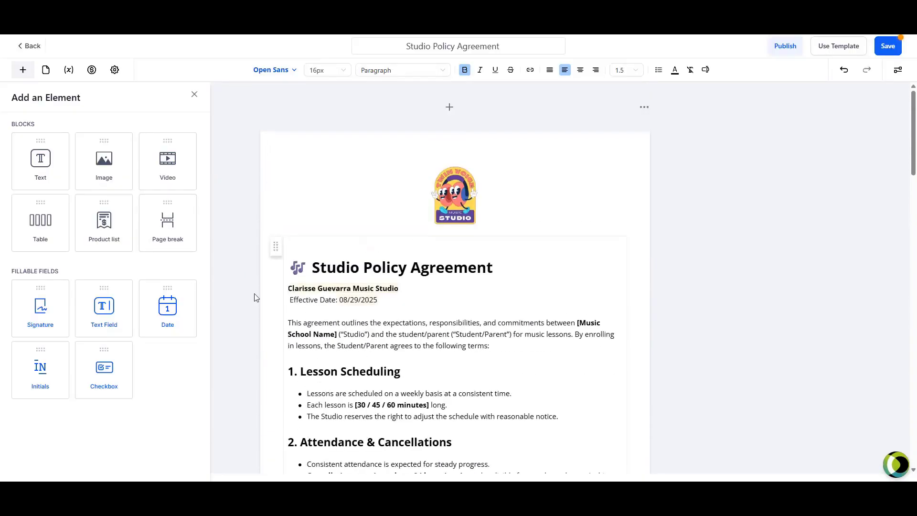
pyautogui.click(195, 293)
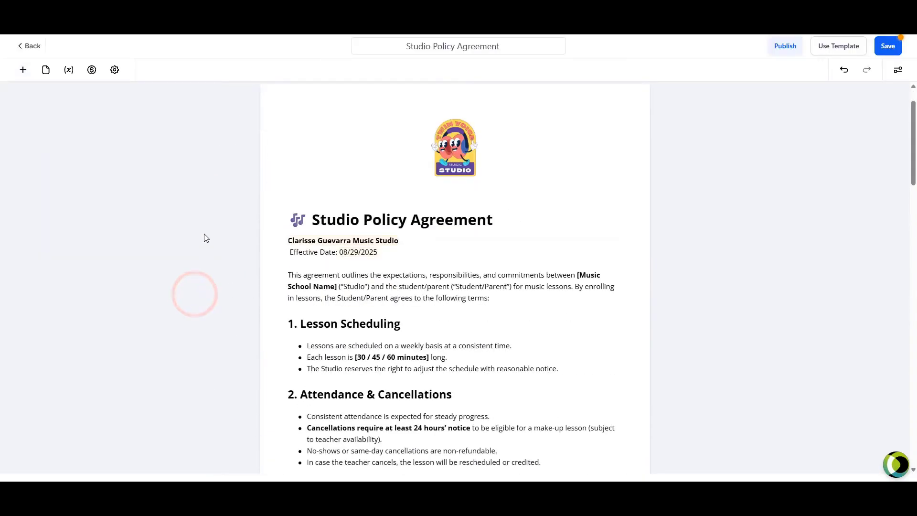
# - Replace the underscore line after Signature on the last page with a fillable signature field
pyautogui.click(23, 70)
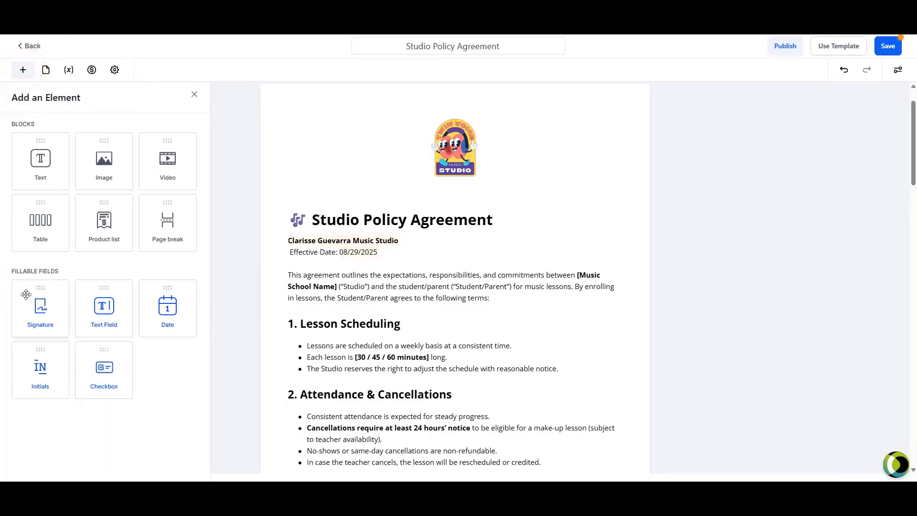
pyautogui.scroll(1, 340, 287)
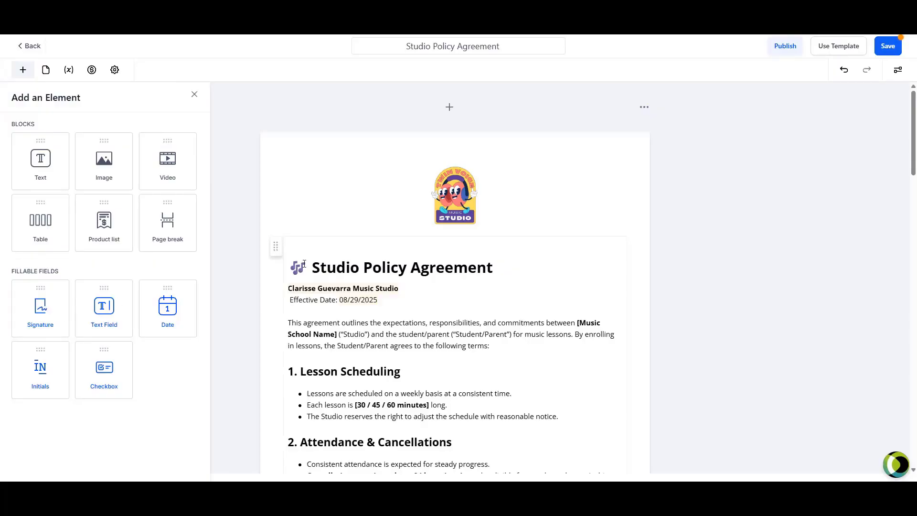
pyautogui.scroll(-20, 285, 199)
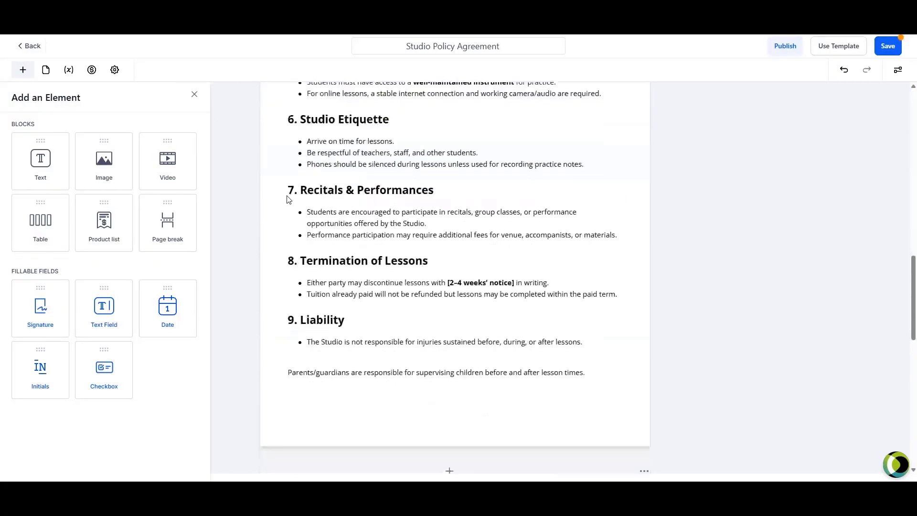
pyautogui.scroll(4, 336, 265)
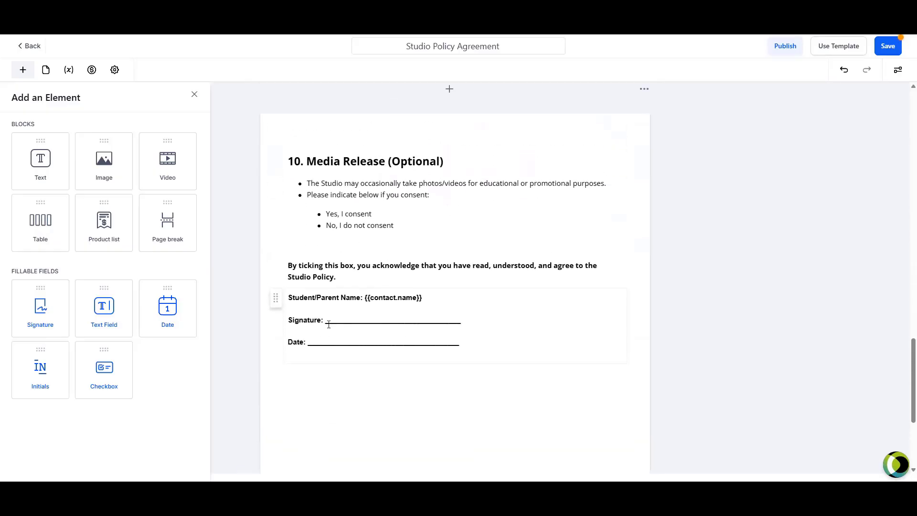
pyautogui.moveTo(325, 324)
pyautogui.mouseDown()
pyautogui.moveTo(457, 323)
pyautogui.moveTo(329, 321)
pyautogui.mouseUp()
pyautogui.click(457, 322)
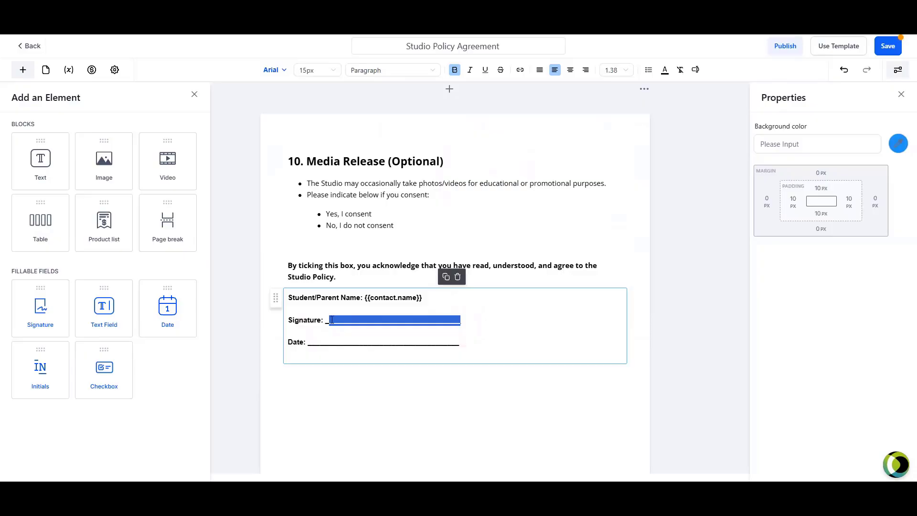
pyautogui.press('BackSpace')
pyautogui.press('BackSpace')
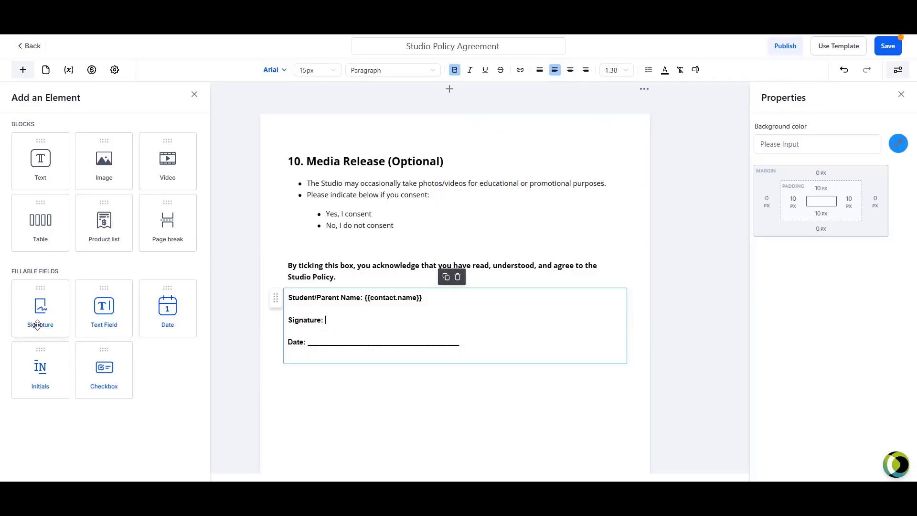
pyautogui.moveTo(37, 324)
pyautogui.mouseDown()
pyautogui.moveTo(246, 358)
pyautogui.moveTo(340, 317)
pyautogui.moveTo(375, 331)
pyautogui.moveTo(455, 333)
pyautogui.mouseUp()
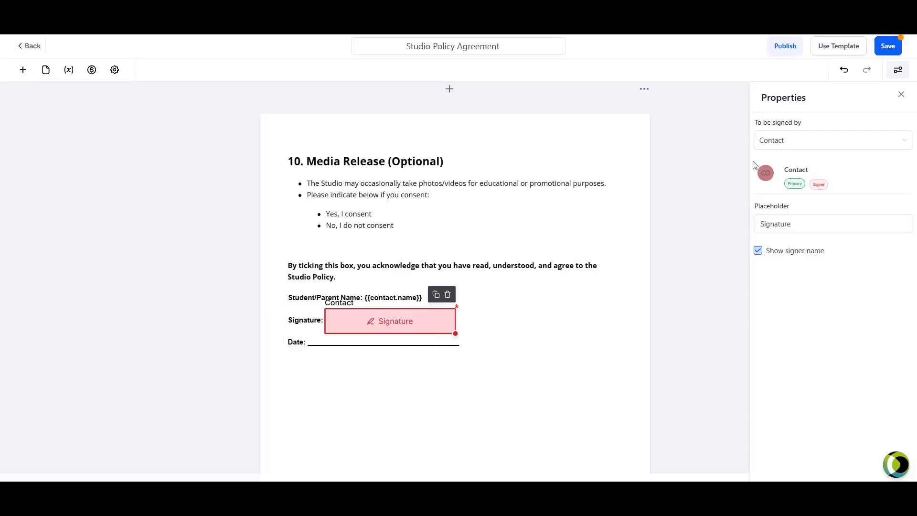
# - Try Sender as the signature field's signer, restore Contact, and toggle the signer name display off and back on
pyautogui.click(818, 147)
pyautogui.click(786, 181)
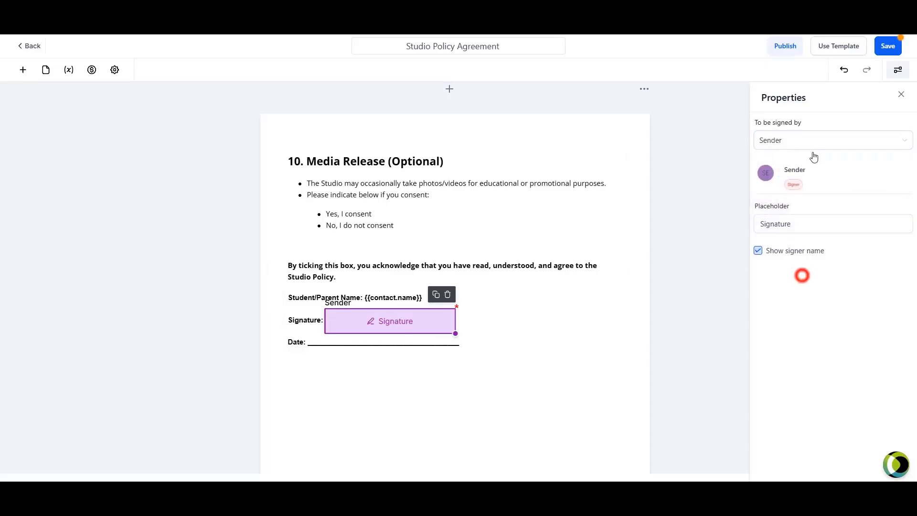
pyautogui.click(804, 141)
pyautogui.click(801, 163)
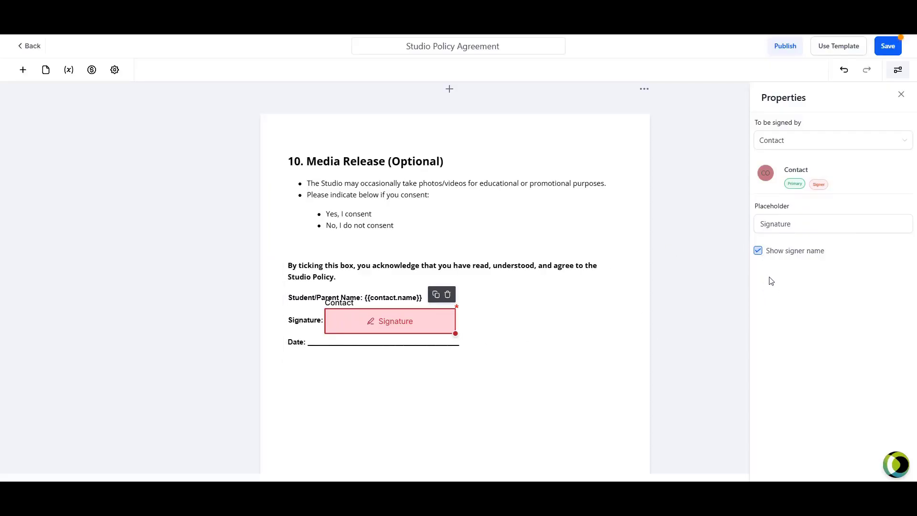
pyautogui.click(758, 250)
pyautogui.click(758, 251)
pyautogui.click(451, 337)
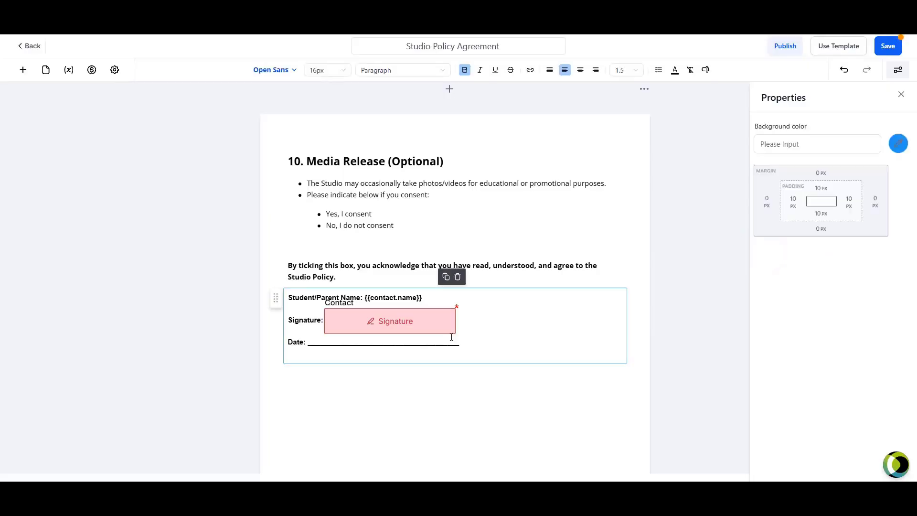
# - Place a fillable text field after the Student/Parent Name line and link it to the contact's Student Name custom field
pyautogui.click(23, 70)
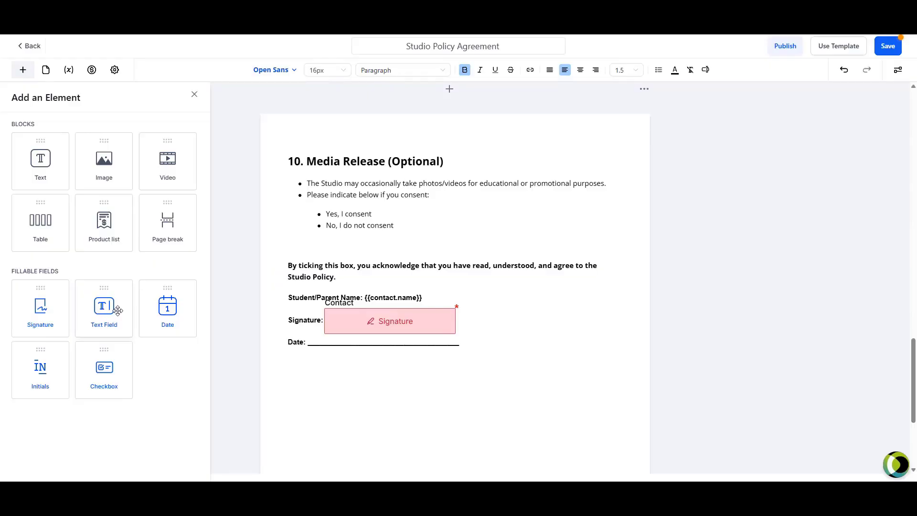
pyautogui.moveTo(98, 317)
pyautogui.mouseDown()
pyautogui.moveTo(127, 323)
pyautogui.moveTo(410, 296)
pyautogui.moveTo(455, 306)
pyautogui.moveTo(470, 287)
pyautogui.moveTo(473, 300)
pyautogui.mouseUp()
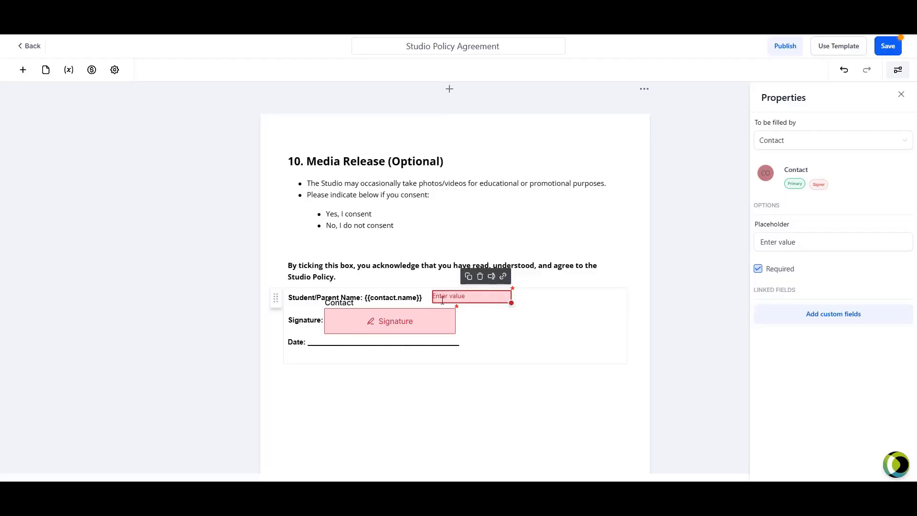
pyautogui.click(833, 317)
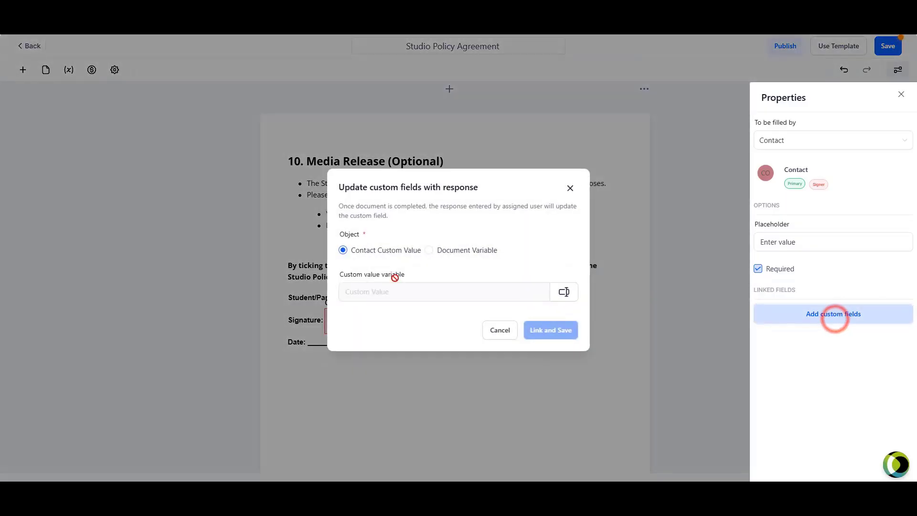
pyautogui.click(565, 292)
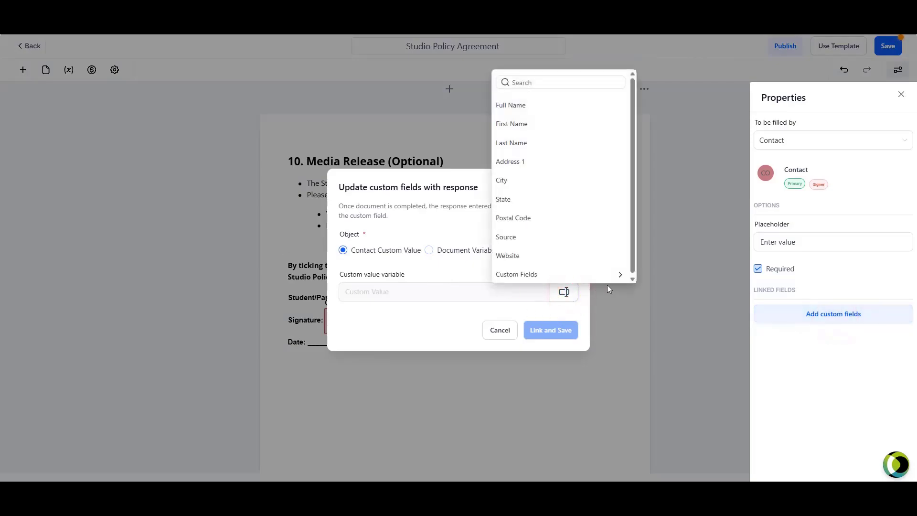
pyautogui.click(611, 275)
pyautogui.scroll(-3, 558, 191)
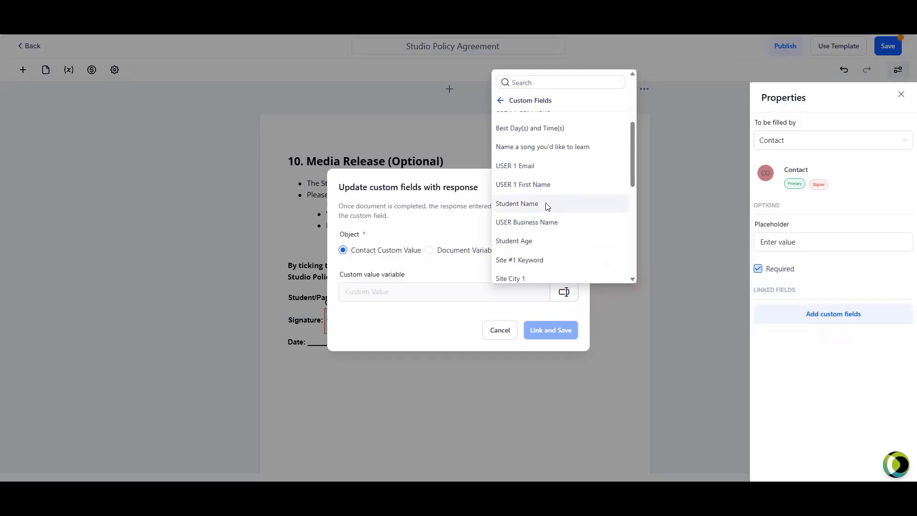
pyautogui.click(527, 206)
pyautogui.click(454, 320)
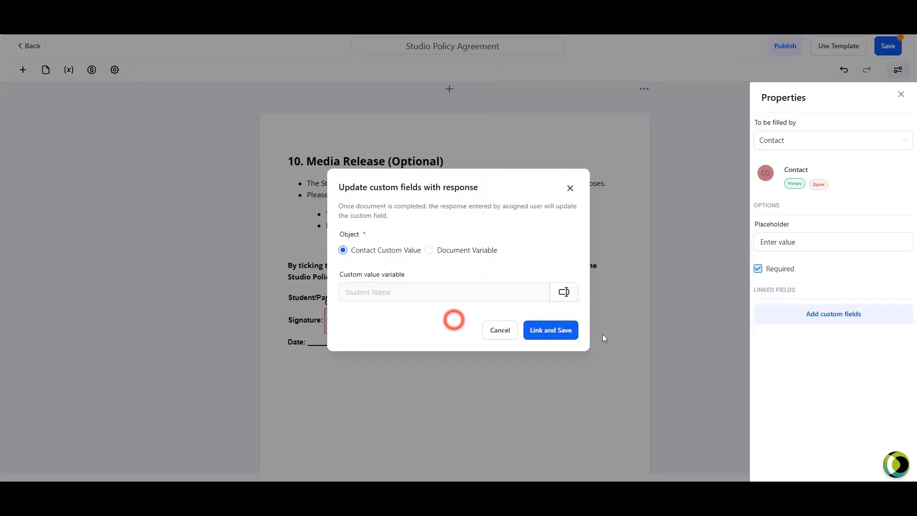
pyautogui.click(560, 330)
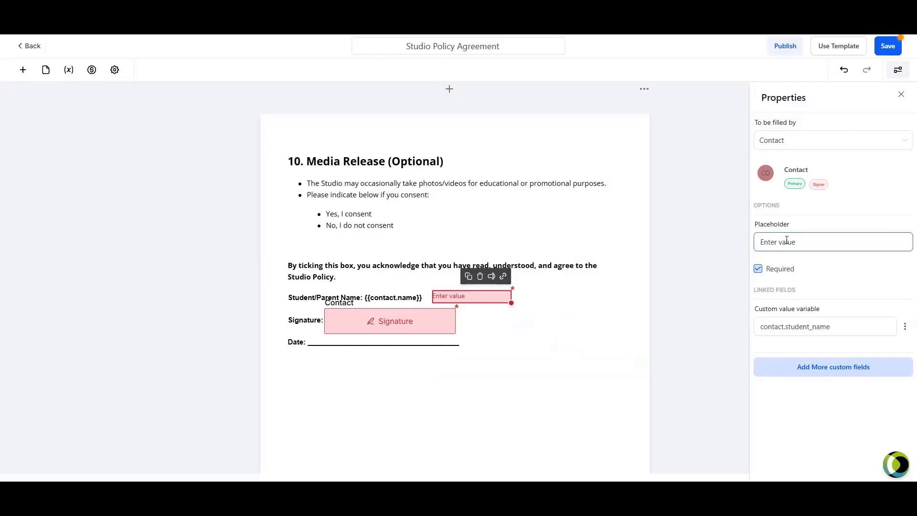
# - Set the new text field's placeholder to Student Name
pyautogui.click(783, 240)
pyautogui.tripleClick(783, 240)
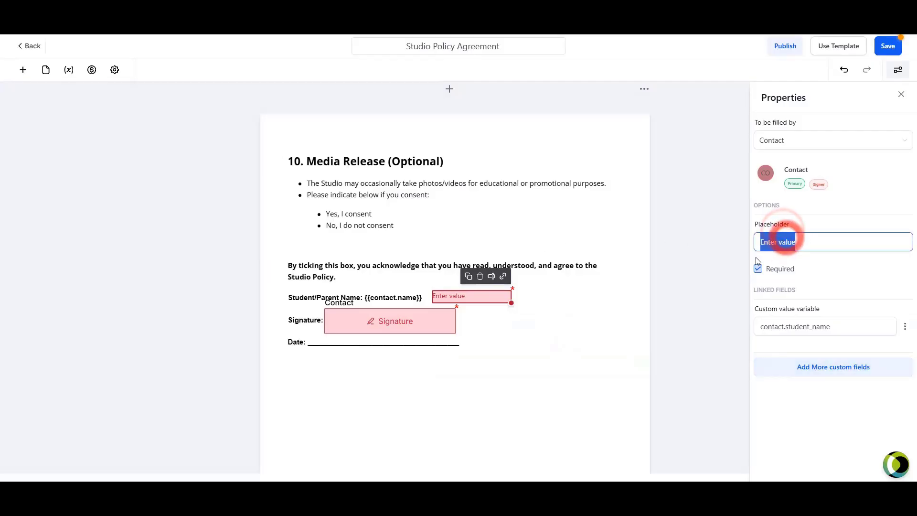
pyautogui.write('Student Name')
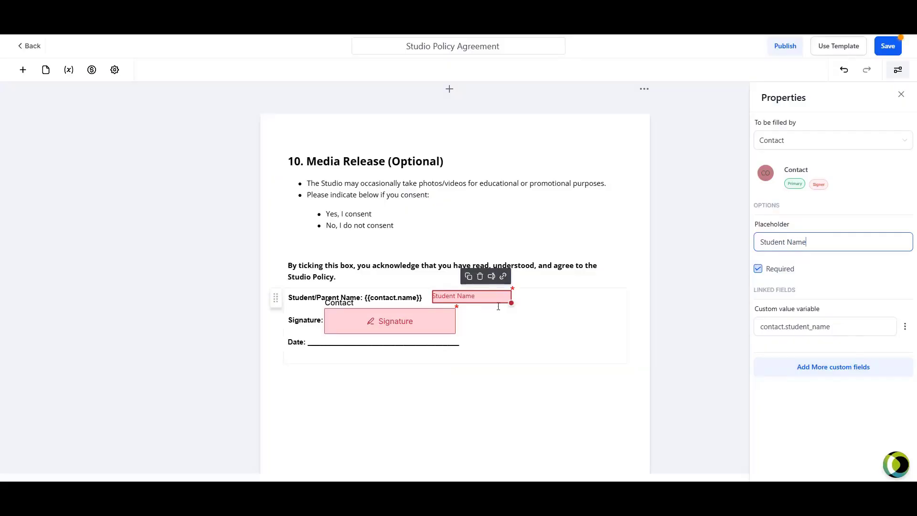
pyautogui.click(424, 292)
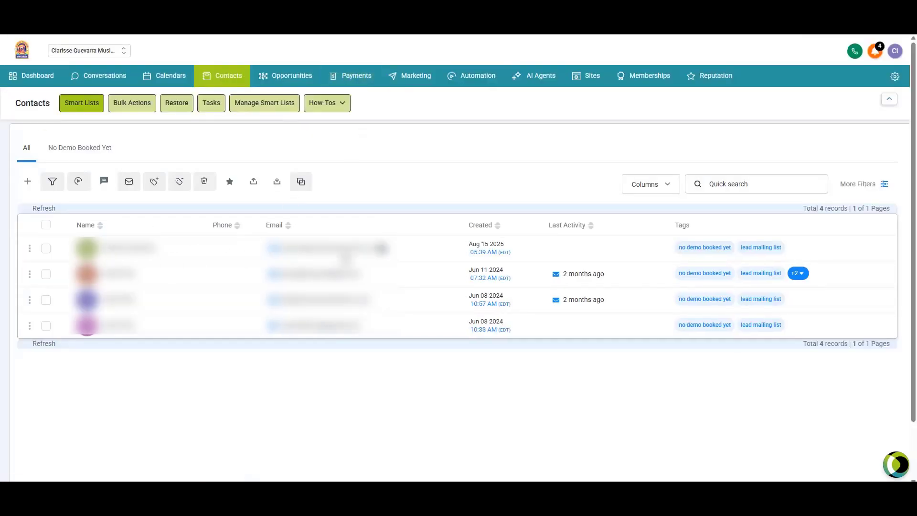
# - Open the first contact's record and examine the Student Name field among its Additional Info fields
pyautogui.click(421, 248)
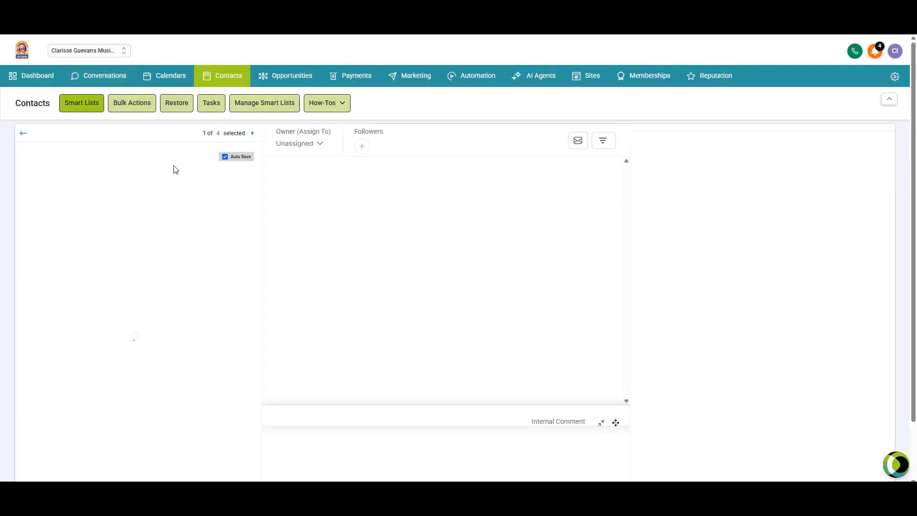
pyautogui.scroll(-7, 191, 265)
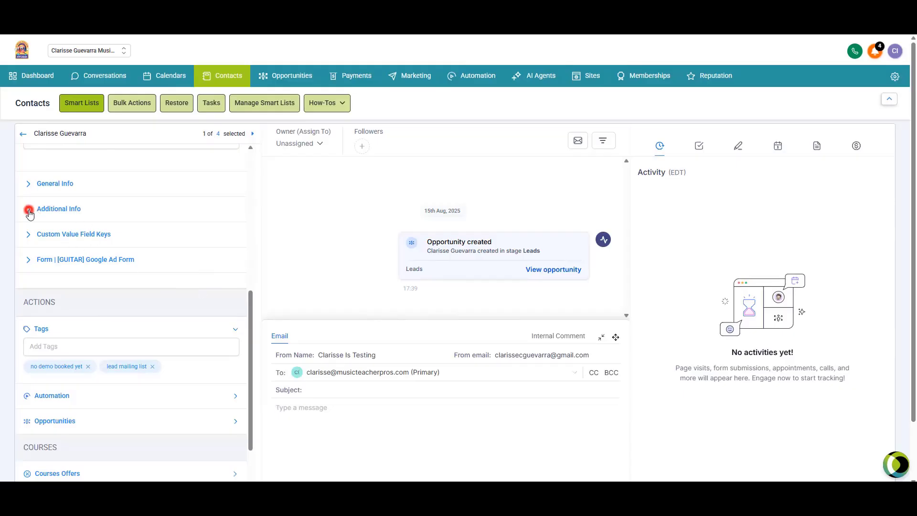
pyautogui.click(29, 212)
pyautogui.scroll(-4, 132, 219)
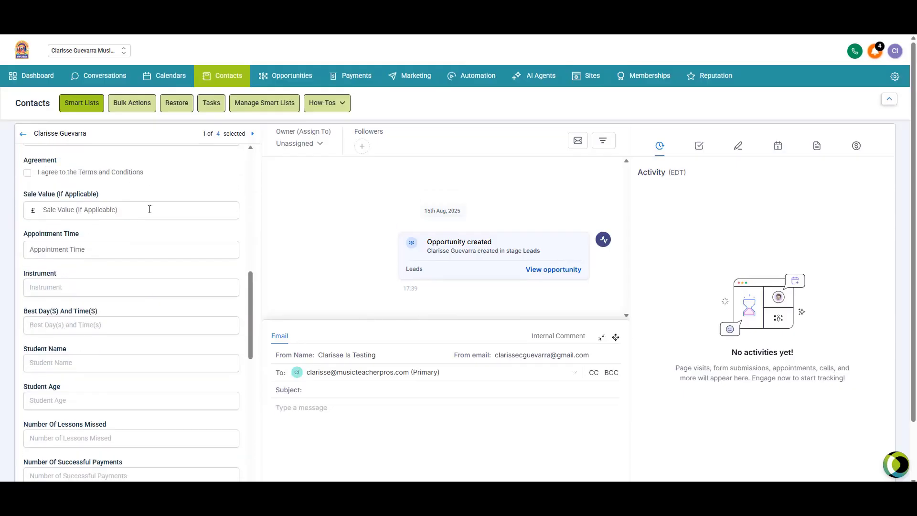
pyautogui.scroll(-2, 69, 265)
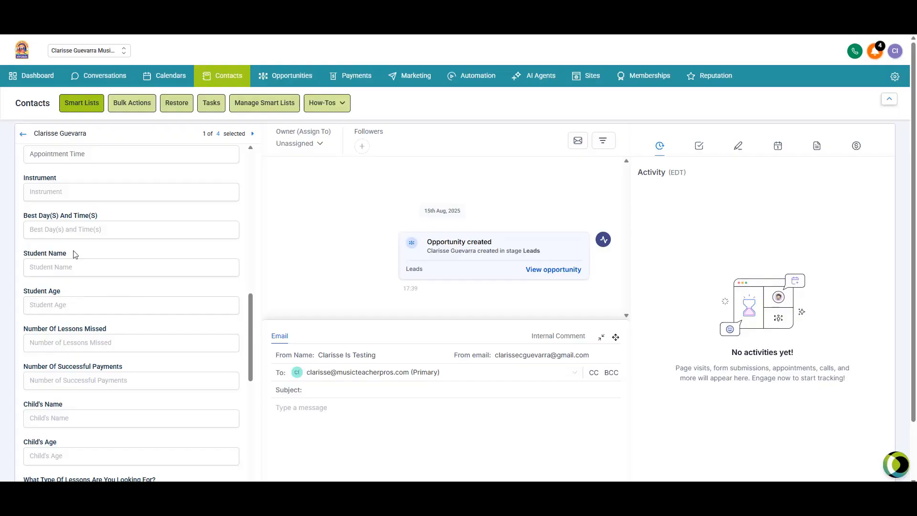
# - Start a new Single Line custom field in the account's Custom Fields settings
pyautogui.click(894, 81)
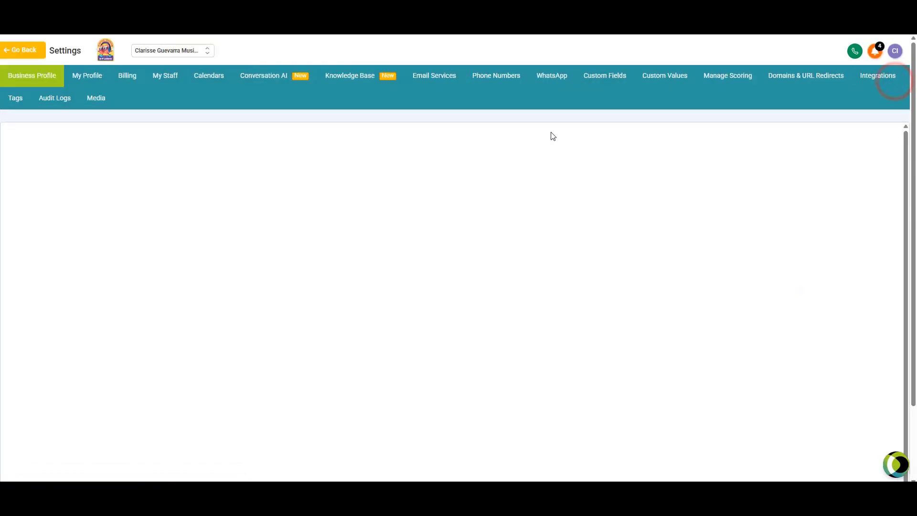
pyautogui.click(601, 82)
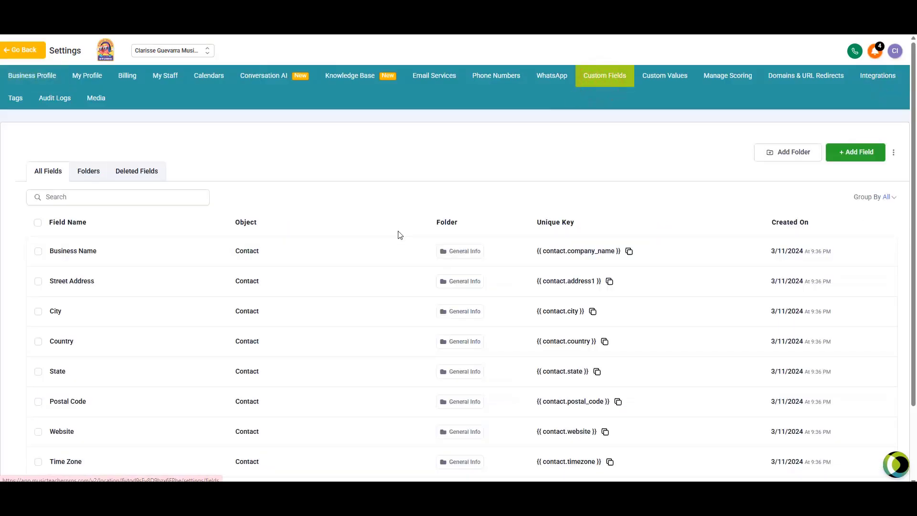
pyautogui.click(852, 152)
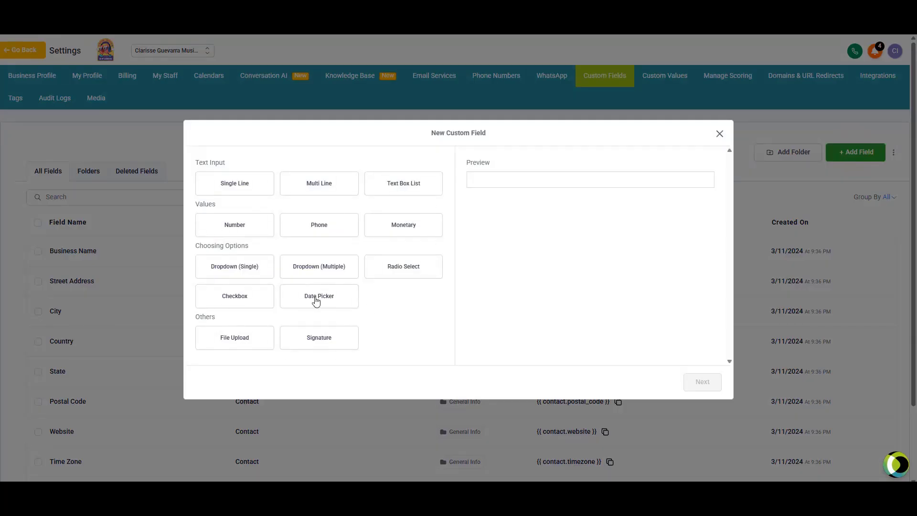
pyautogui.click(251, 196)
pyautogui.click(702, 382)
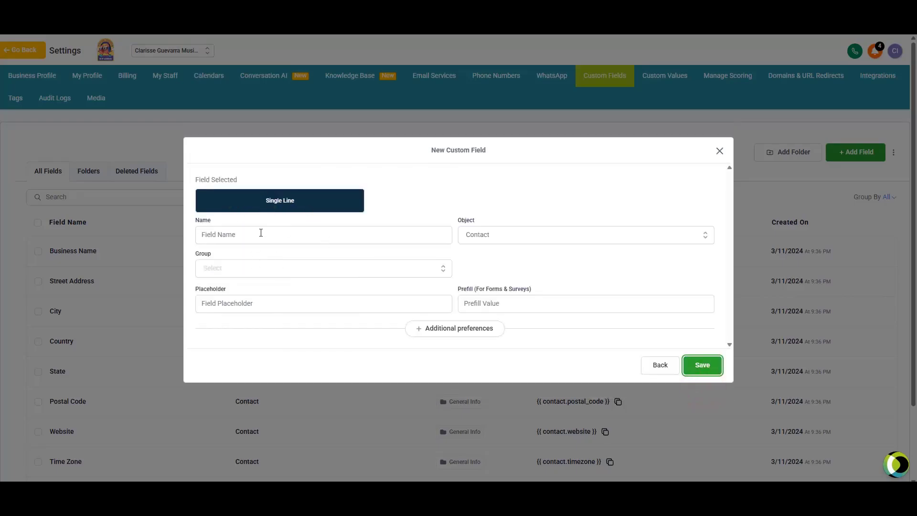
# - Name the custom field Child's Name, assign it to the Additional Info group, and save it
pyautogui.click(261, 232)
pyautogui.write('C')
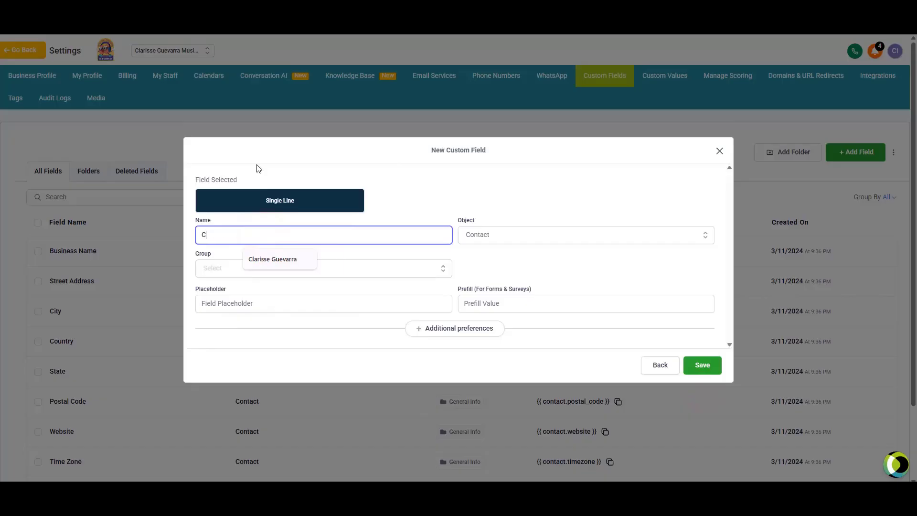
pyautogui.write('gi')
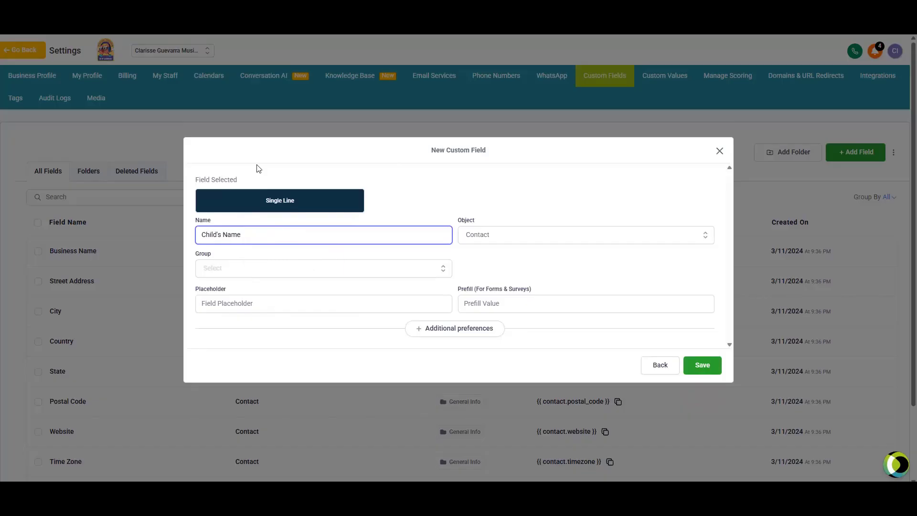
pyautogui.click(258, 268)
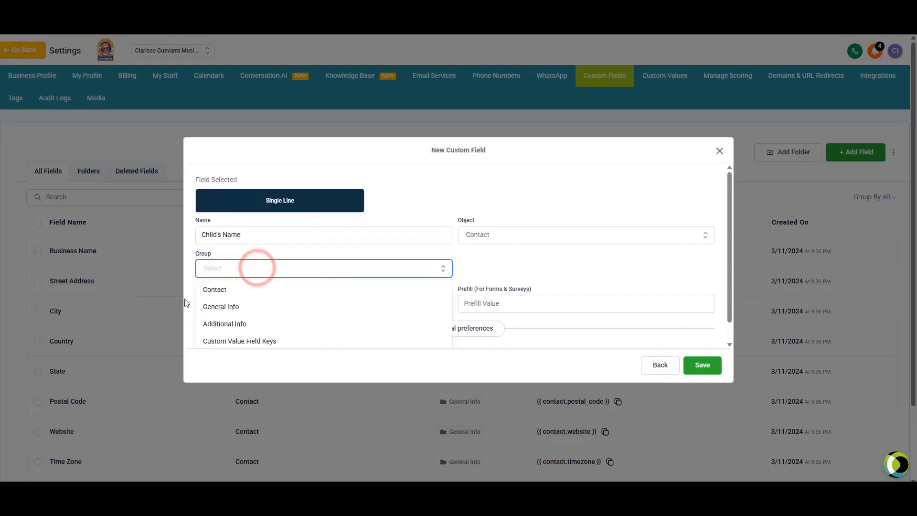
pyautogui.click(257, 323)
pyautogui.click(511, 257)
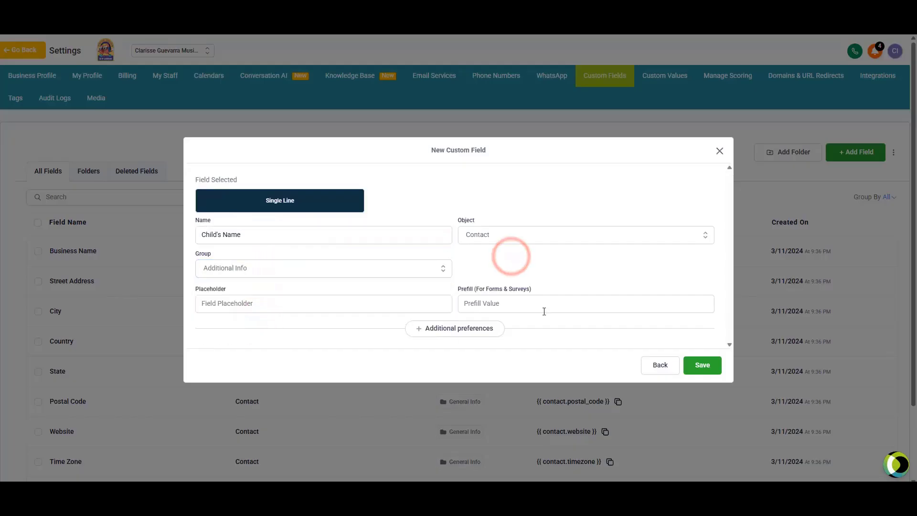
pyautogui.click(705, 366)
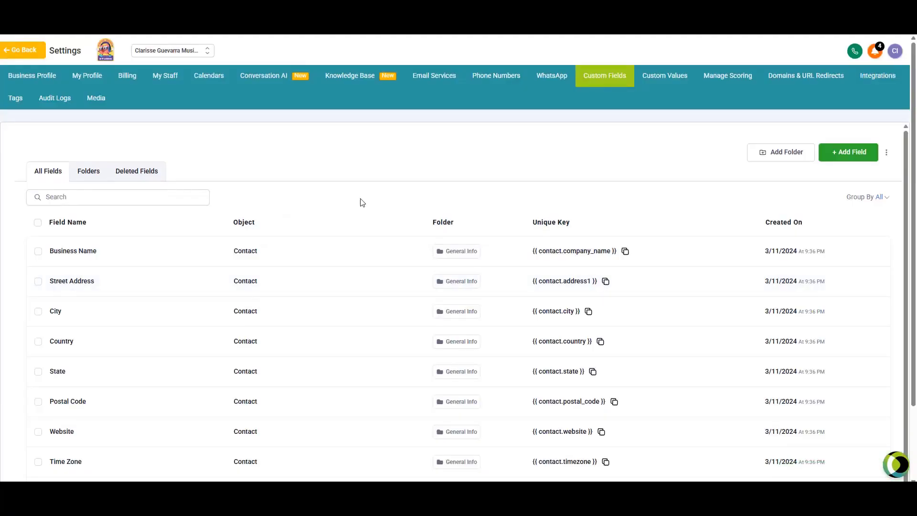
# - Return to the contact record and look through its Additional Info fields for the new custom field
pyautogui.click(20, 51)
pyautogui.scroll(-10, 113, 244)
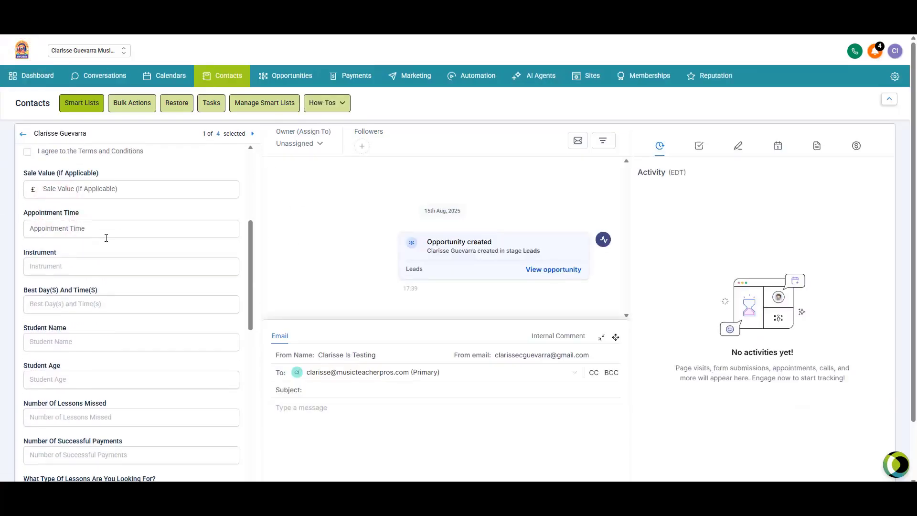
pyautogui.scroll(-3, 112, 244)
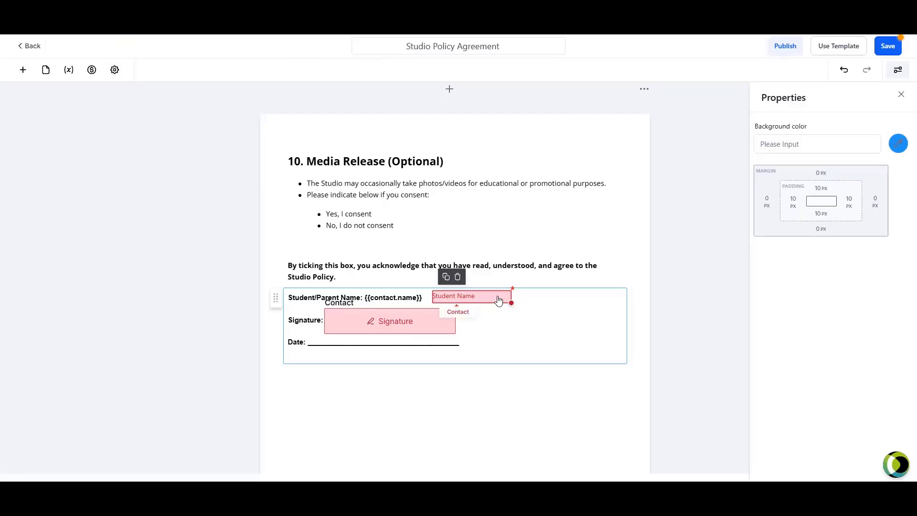
# - Widen the Student Name text field slightly in the signature block
pyautogui.moveTo(511, 303)
pyautogui.mouseDown()
pyautogui.moveTo(536, 307)
pyautogui.moveTo(528, 304)
pyautogui.mouseUp()
# - Set the left padding of the "By ticking this box" acknowledgement paragraph to 40 px
pyautogui.click(22, 71)
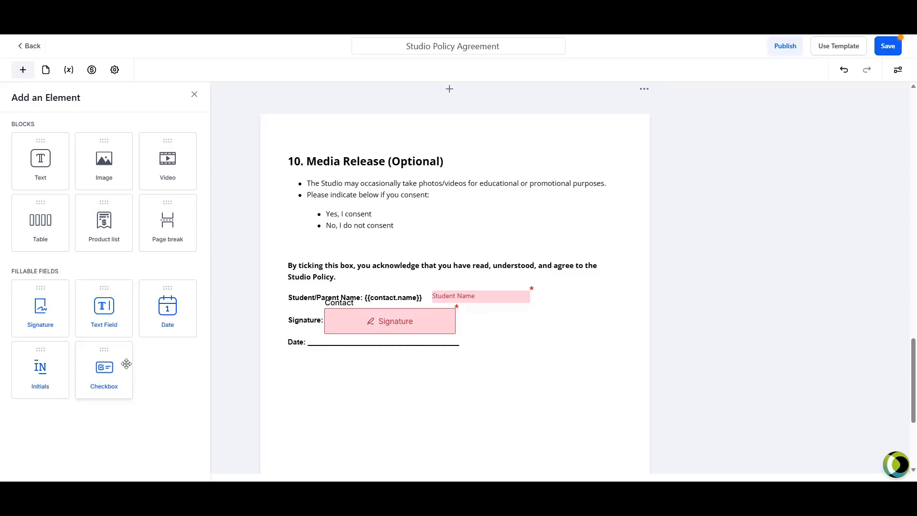
pyautogui.click(347, 275)
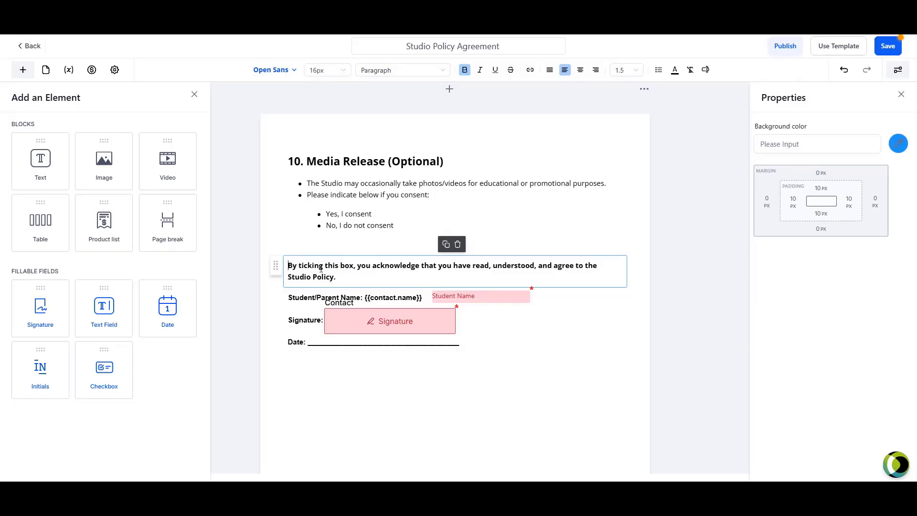
pyautogui.click(361, 267)
pyautogui.click(793, 200)
pyautogui.click(825, 250)
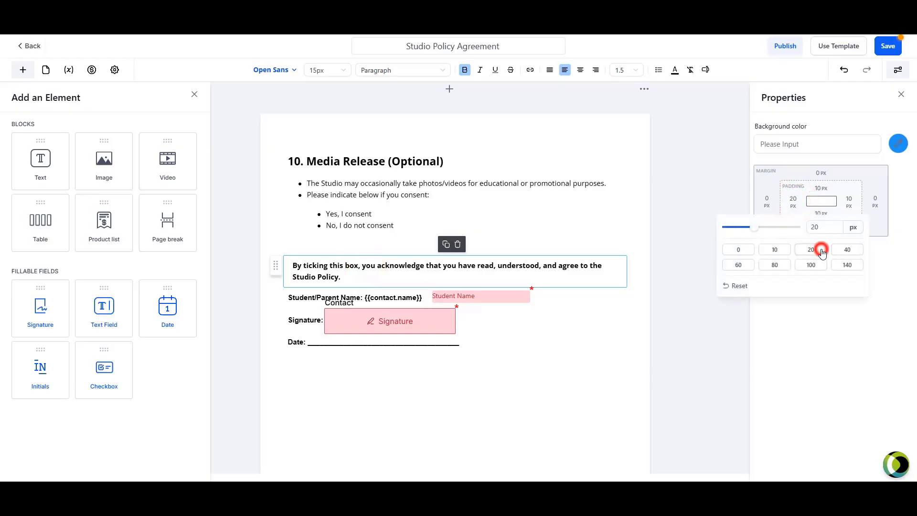
pyautogui.click(846, 253)
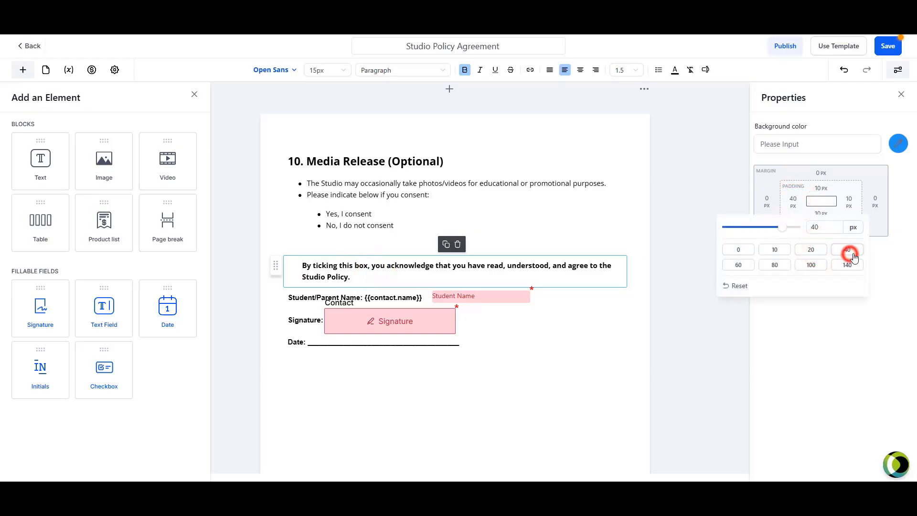
pyautogui.click(677, 330)
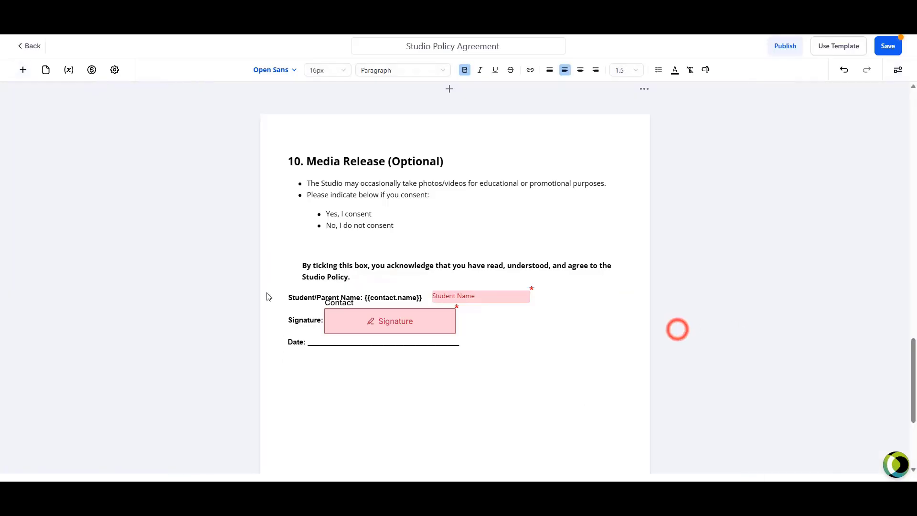
# - Place a fillable checkbox in the space before the "By ticking this box" acknowledgement text
pyautogui.click(22, 69)
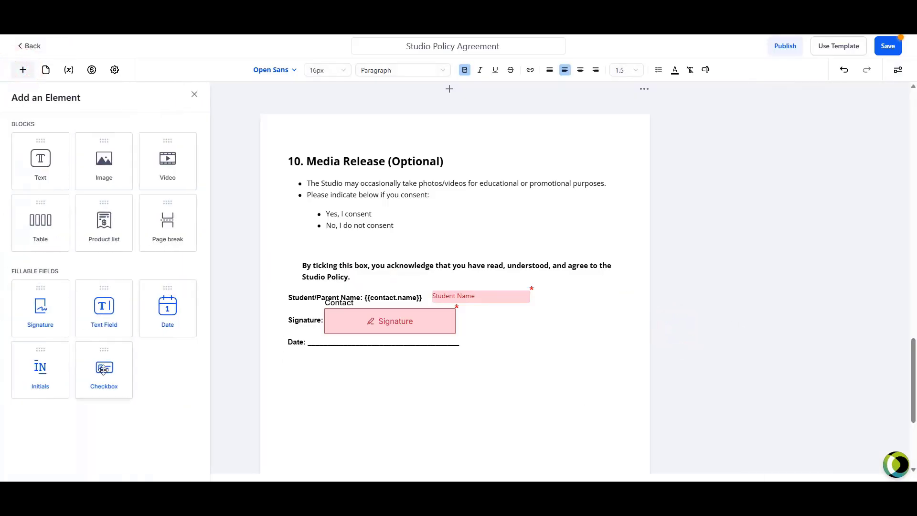
pyautogui.moveTo(107, 374); pyautogui.dragTo(290, 267)
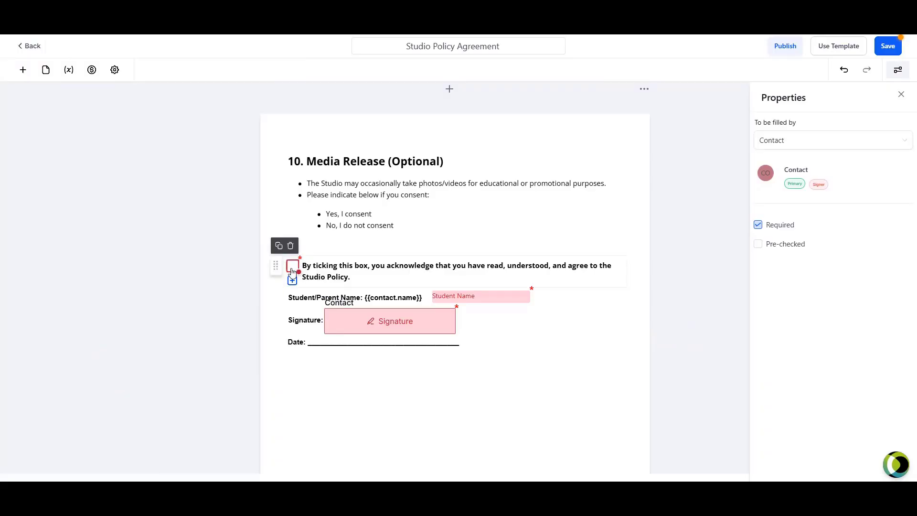
pyautogui.click(263, 283)
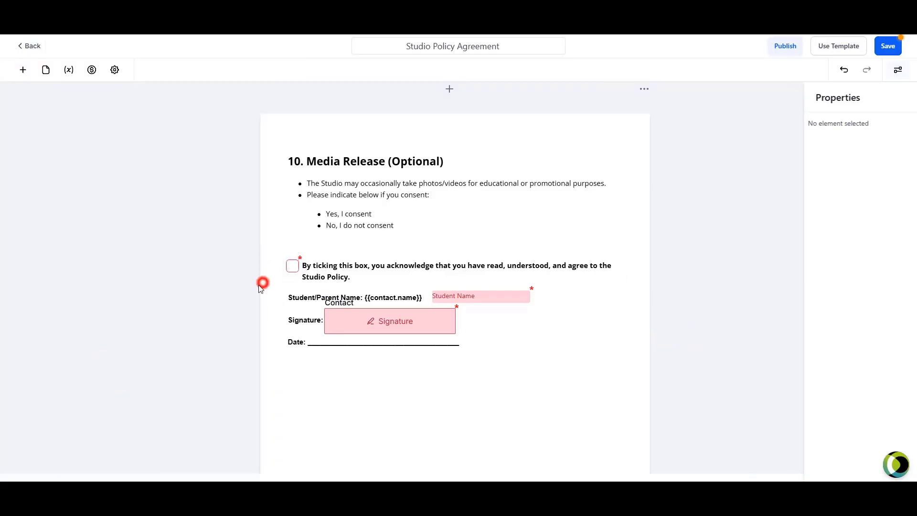
# - Indent the "Yes, I consent" and "No, I do not consent" texts to leave room for checkboxes after their bullets
pyautogui.click(327, 213)
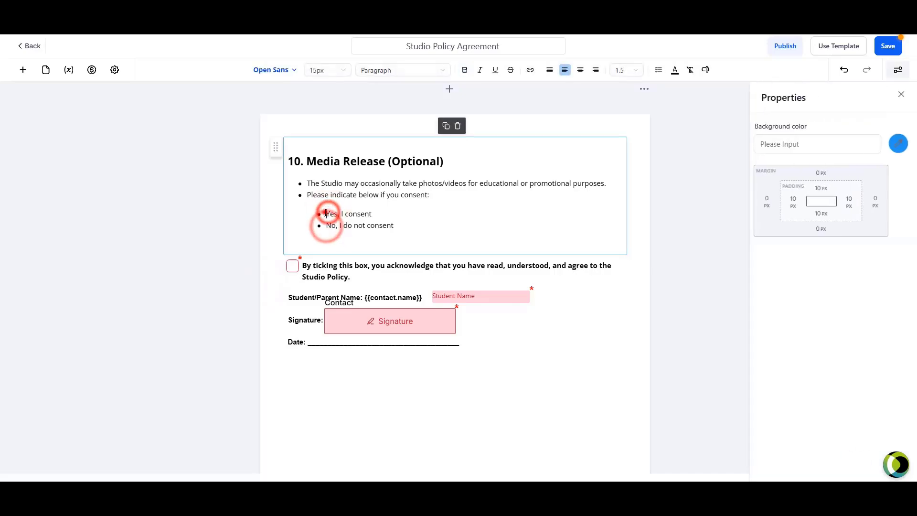
pyautogui.click(328, 213)
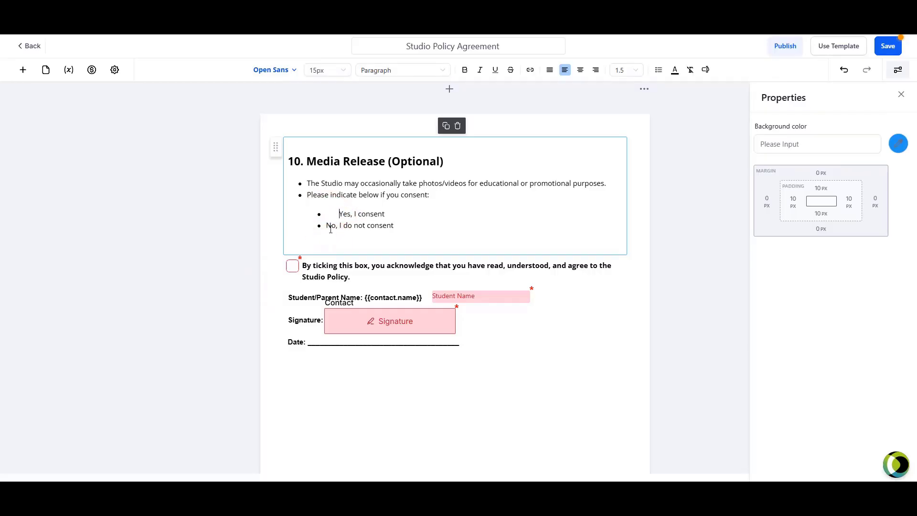
pyautogui.click(327, 224)
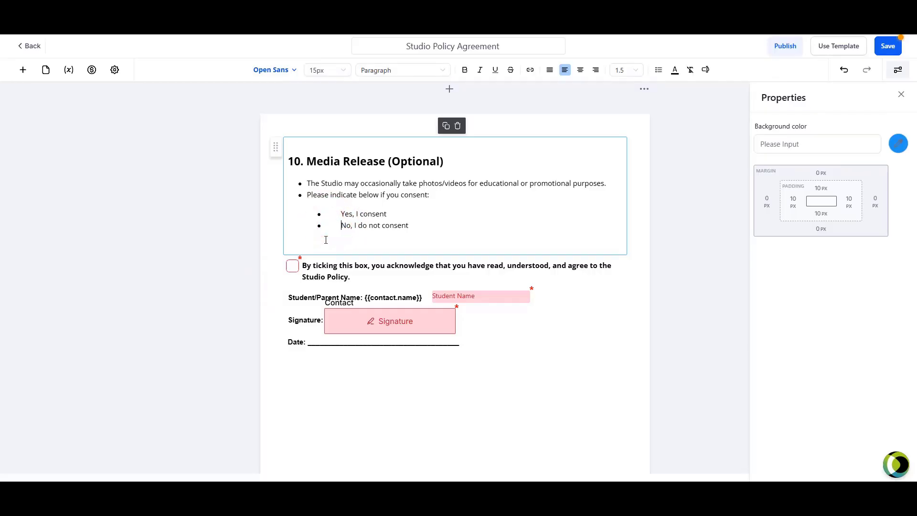
# - Place fillable checkboxes in the spaces before "Yes, I consent" and "No, I do not consent" in the Media Release section
pyautogui.click(23, 70)
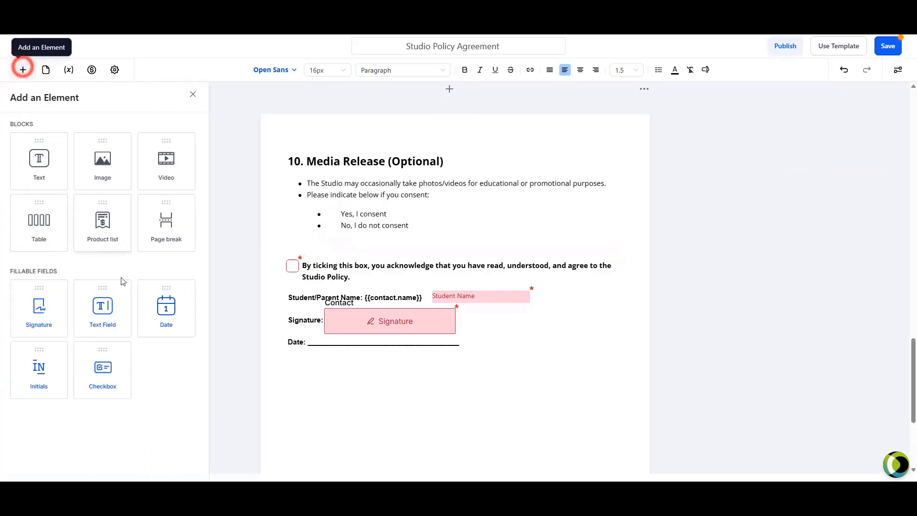
pyautogui.moveTo(100, 381); pyautogui.dragTo(354, 230)
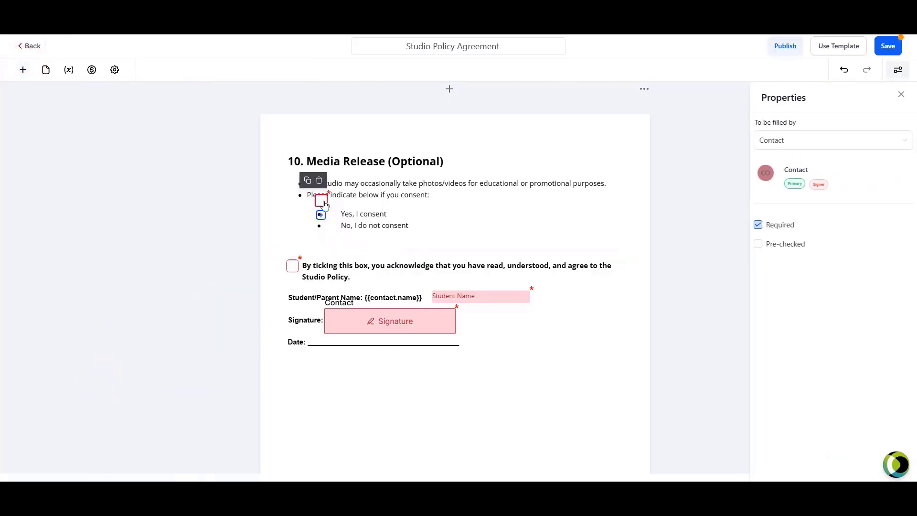
pyautogui.moveTo(322, 200); pyautogui.dragTo(335, 214)
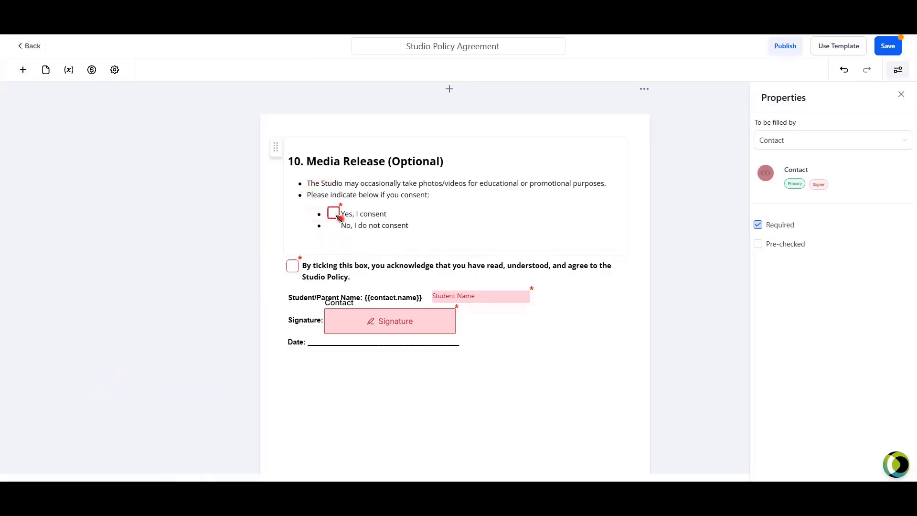
pyautogui.click(336, 215)
pyautogui.moveTo(331, 210); pyautogui.dragTo(331, 215)
pyautogui.click(334, 231)
pyautogui.click(332, 230)
# - Make both media release consent checkboxes optional instead of required
pyautogui.click(769, 226)
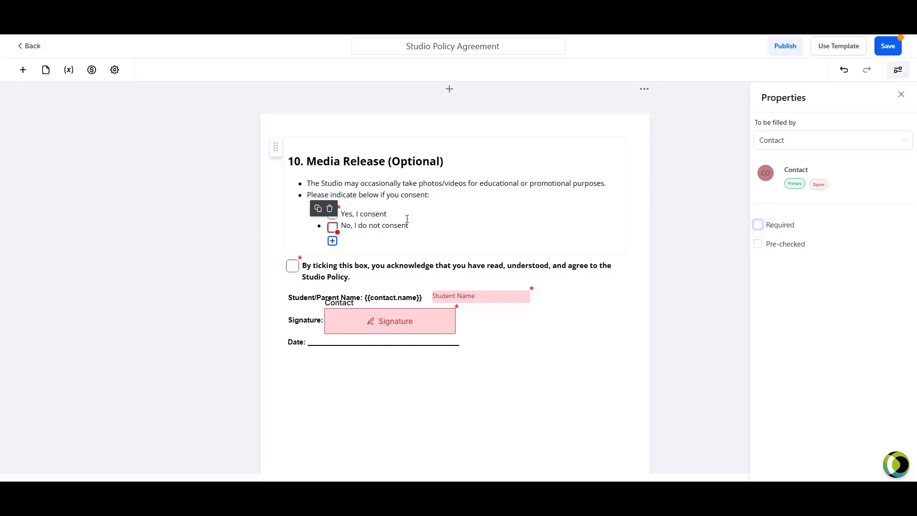
pyautogui.click(399, 218)
pyautogui.click(397, 218)
pyautogui.click(331, 213)
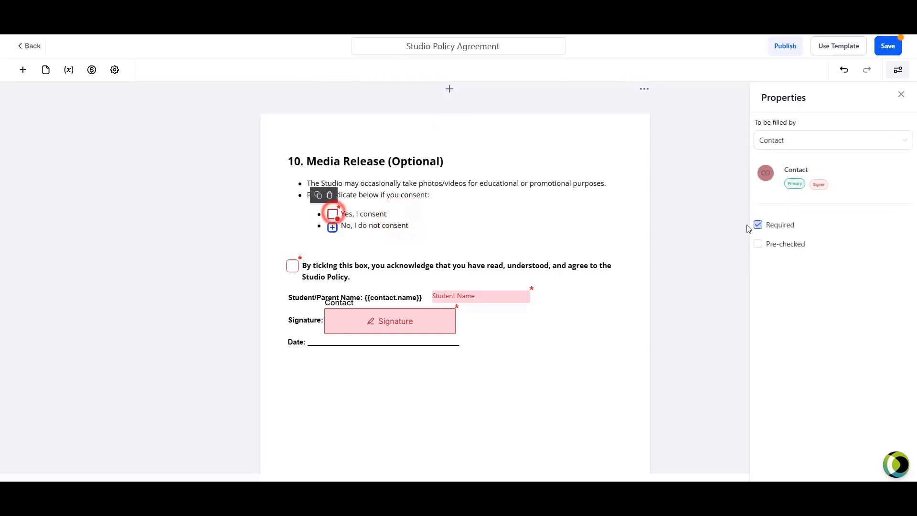
pyautogui.click(757, 225)
pyautogui.click(314, 226)
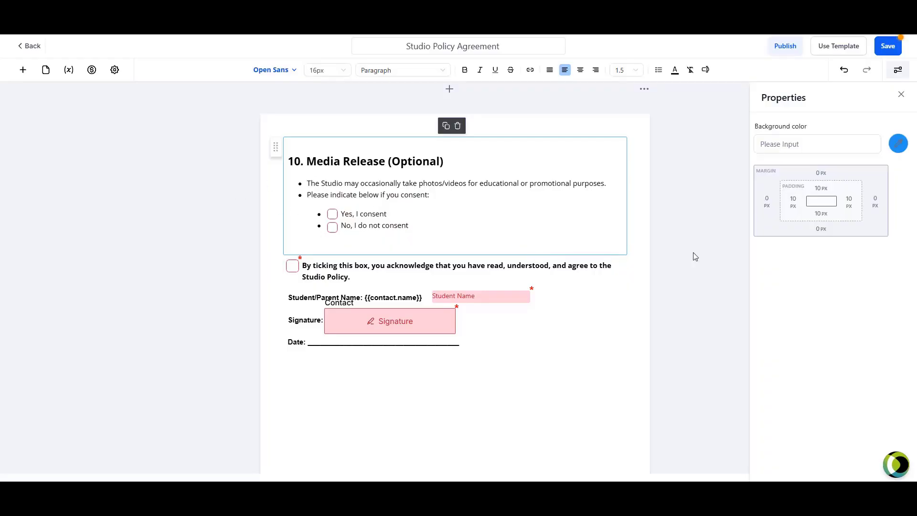
# - Save the Studio Policy Agreement template and return to the Documents & Contracts template list
pyautogui.click(886, 47)
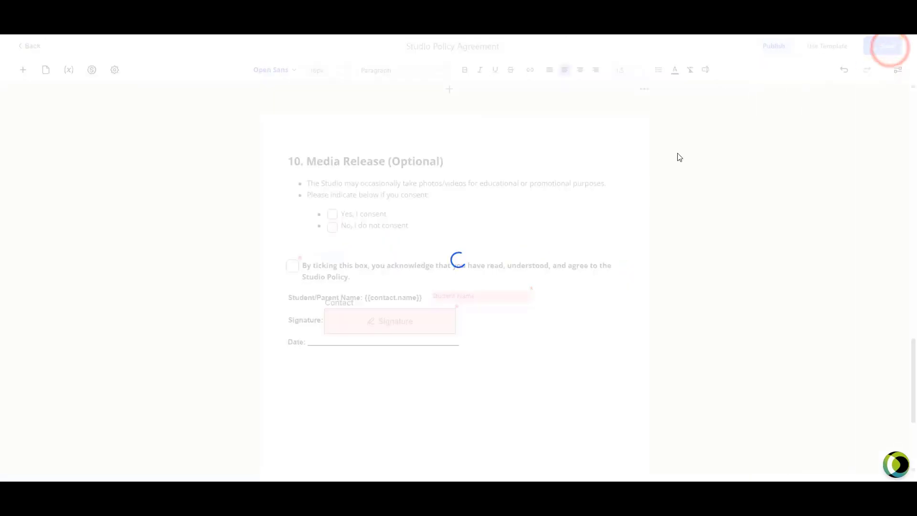
pyautogui.scroll(3, 500, 299)
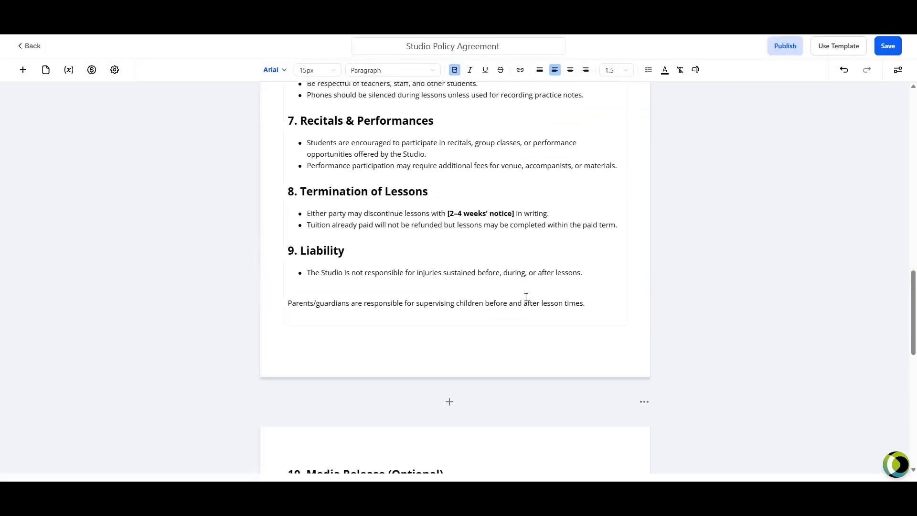
pyautogui.scroll(-2, 525, 296)
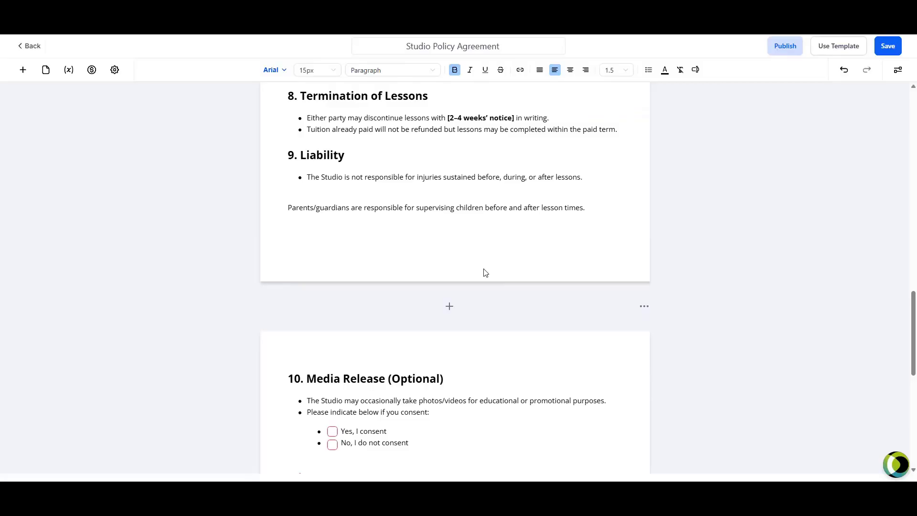
pyautogui.click(22, 46)
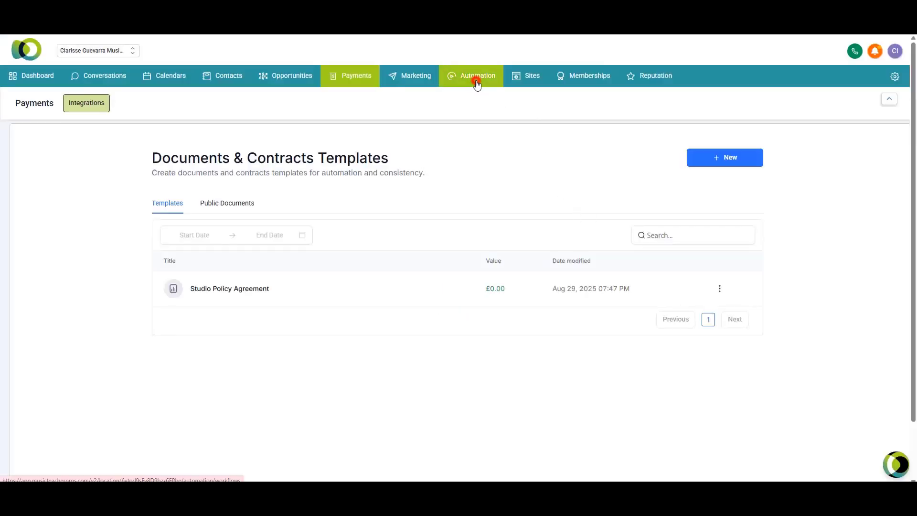
# - Create a new automation workflow from scratch
pyautogui.click(475, 83)
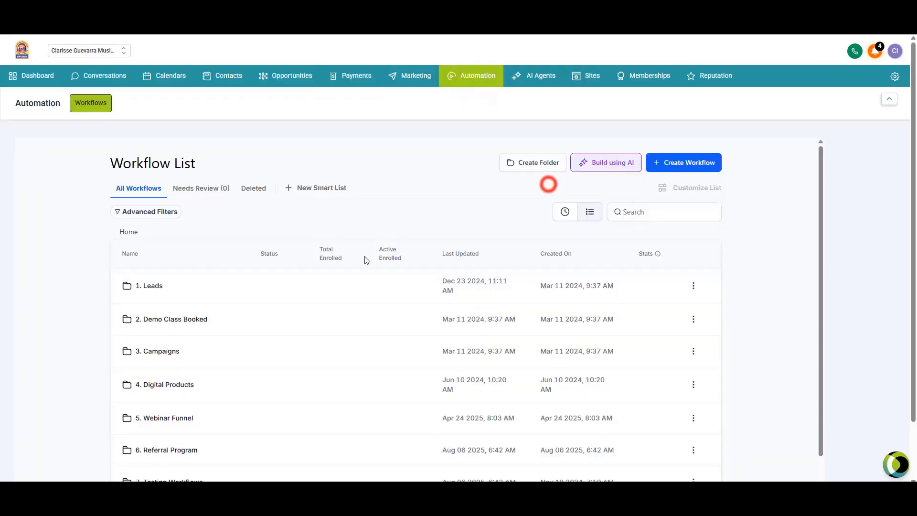
pyautogui.click(663, 161)
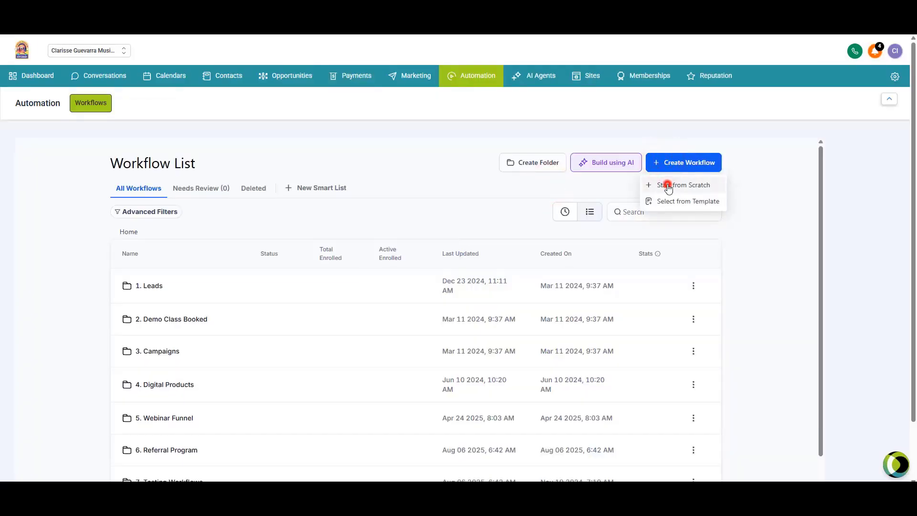
pyautogui.click(665, 184)
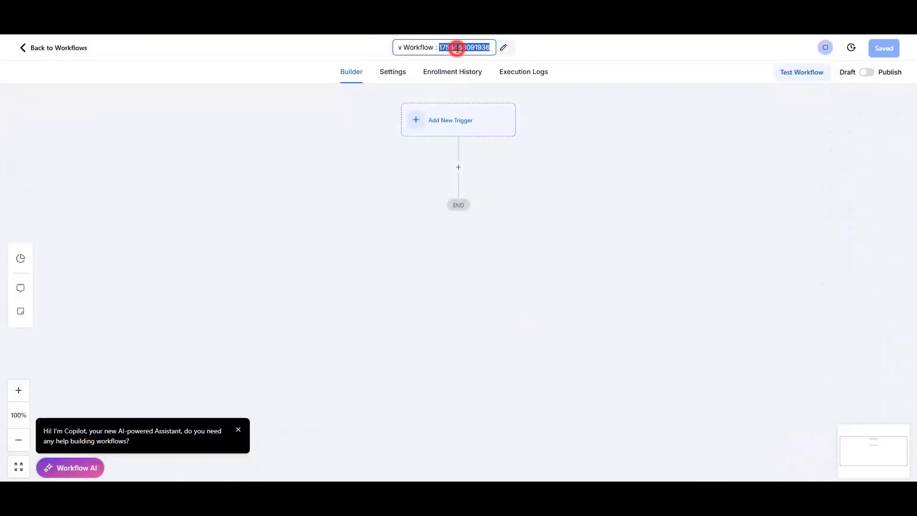
# - Rename the new workflow as "Send Agreement"
pyautogui.tripleClick(457, 48)
pyautogui.write('Send A')
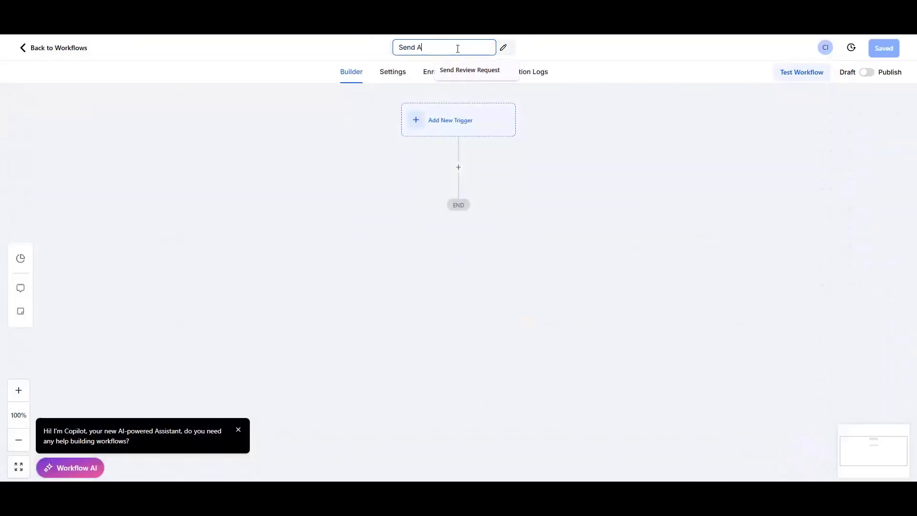
pyautogui.write('gr')
pyautogui.press('BackSpace')
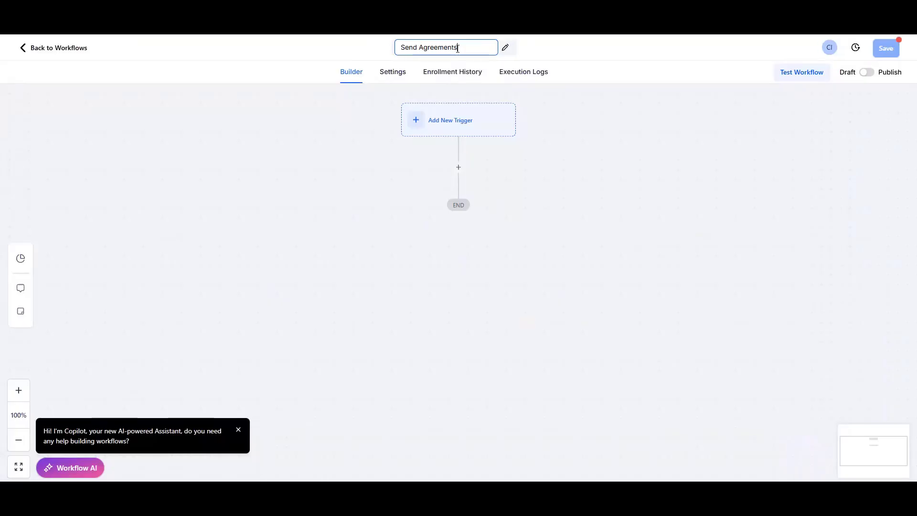
pyautogui.click(648, 200)
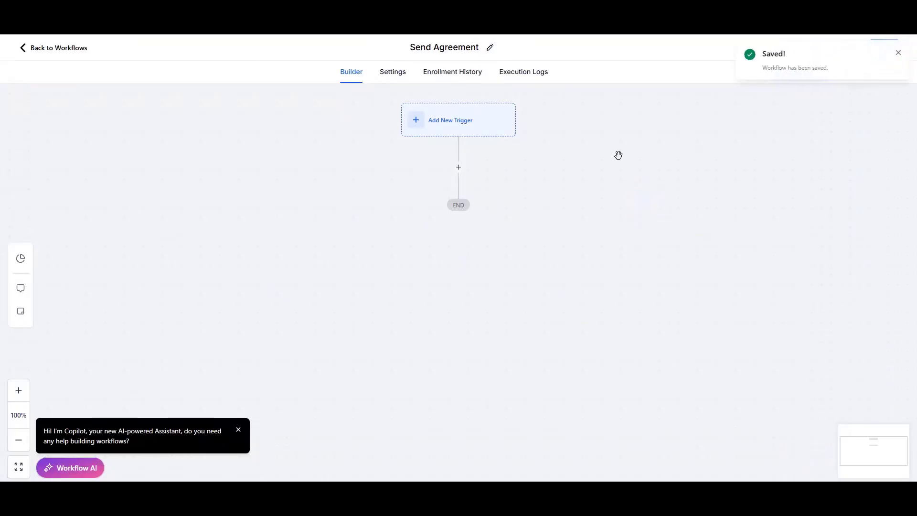
# - Search the workflow triggers for "tag" and choose the Contact Tag trigger
pyautogui.moveTo(528, 213); pyautogui.dragTo(507, 215)
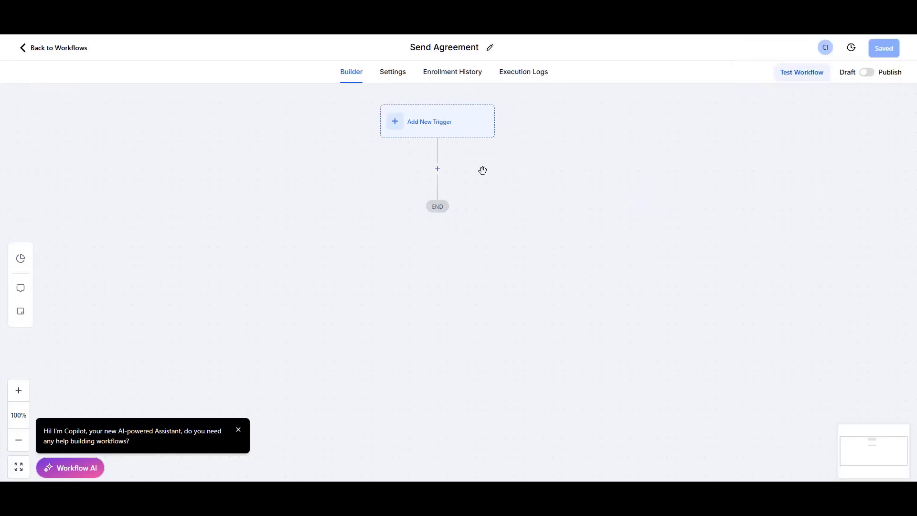
pyautogui.click(418, 124)
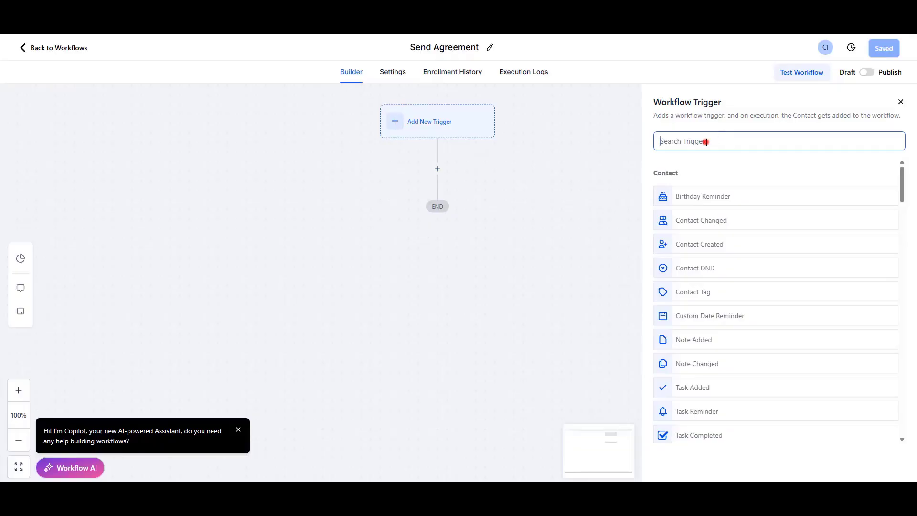
pyautogui.click(706, 142)
pyautogui.write('tag')
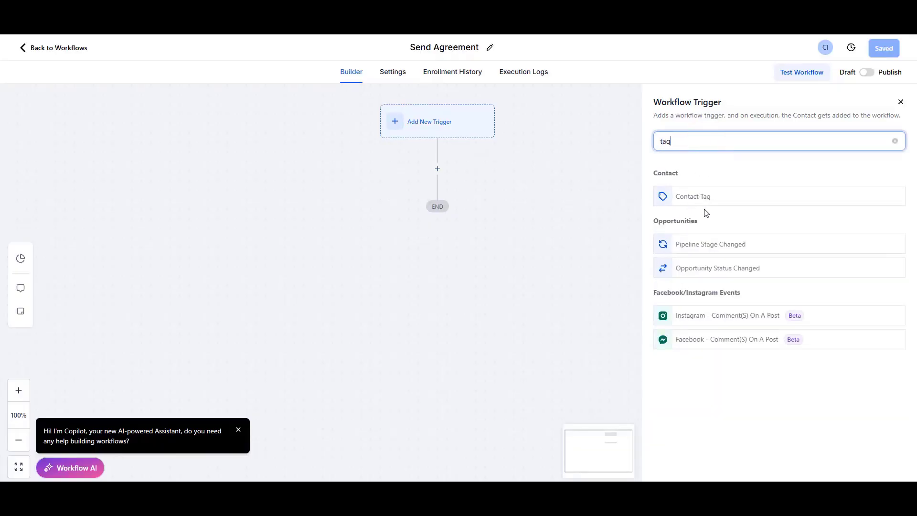
pyautogui.click(694, 196)
# - Filter the Contact Tag trigger to Tag Added with the "customer" tag
pyautogui.click(525, 243)
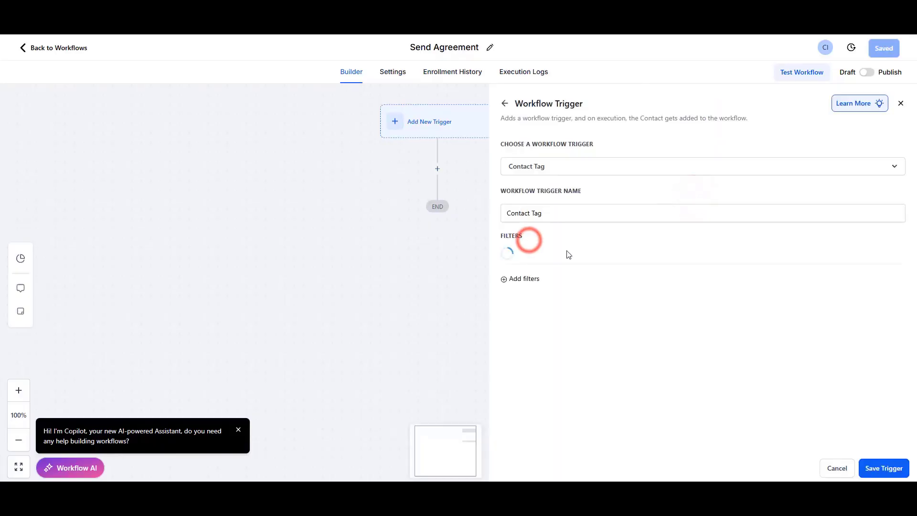
pyautogui.click(570, 254)
pyautogui.click(559, 322)
pyautogui.click(733, 256)
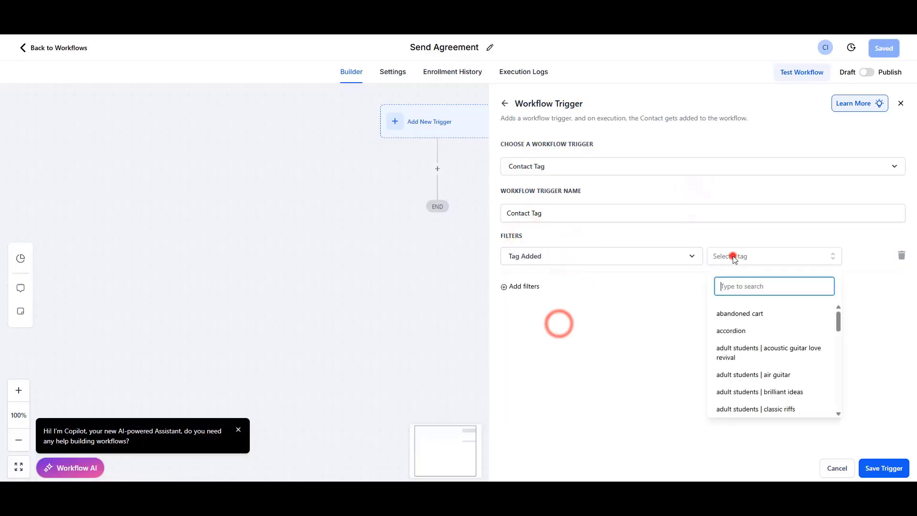
pyautogui.write('customer')
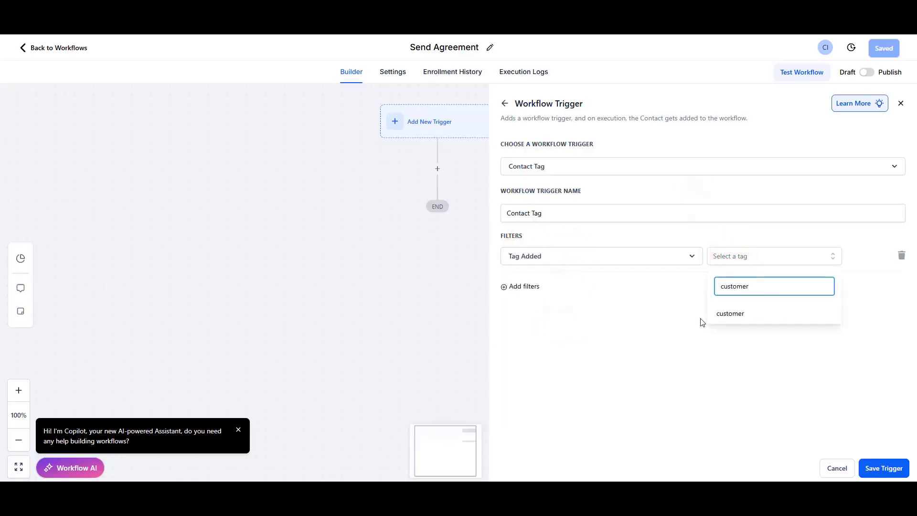
pyautogui.click(723, 317)
# - Name the trigger "customer tag added", then save both the trigger and the workflow
pyautogui.tripleClick(580, 213)
pyautogui.write('c')
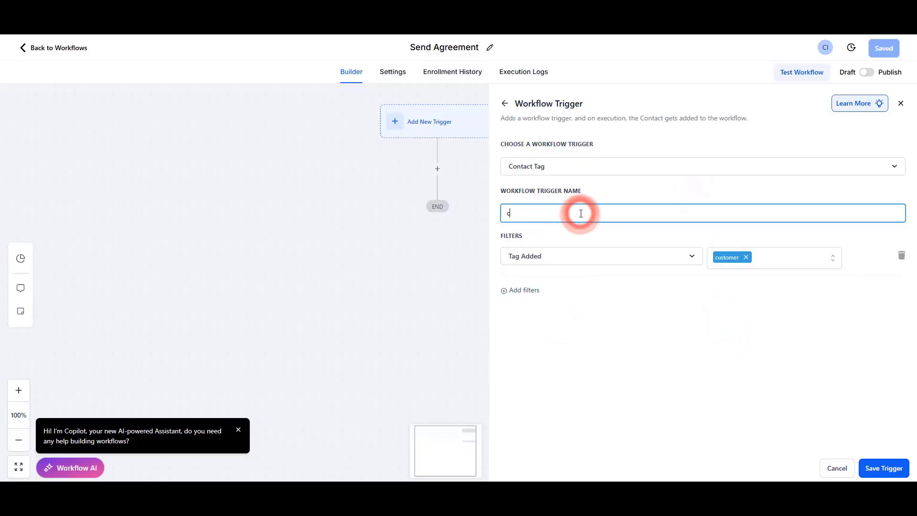
pyautogui.write('ustomer tag added')
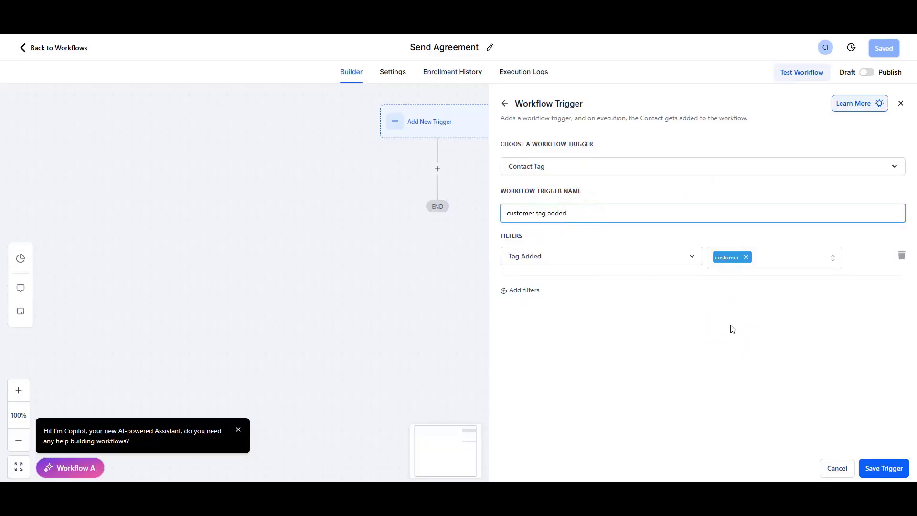
pyautogui.click(772, 349)
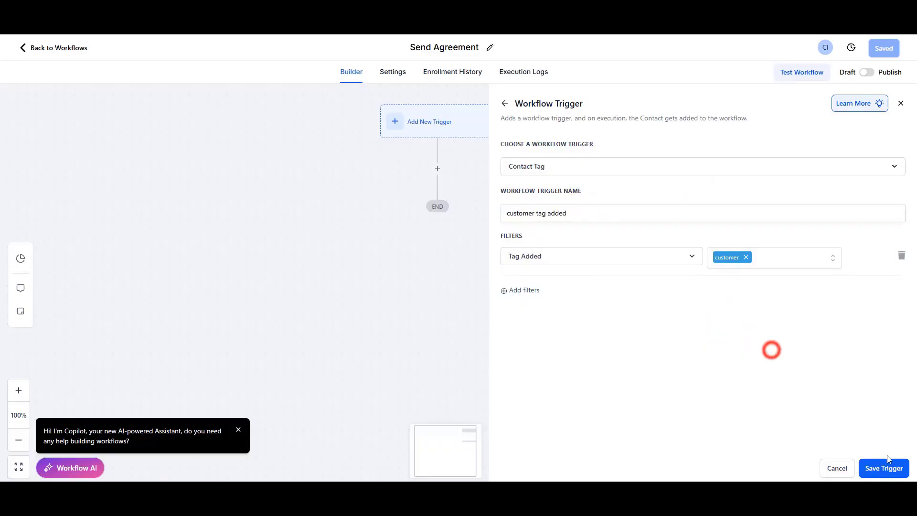
pyautogui.click(884, 468)
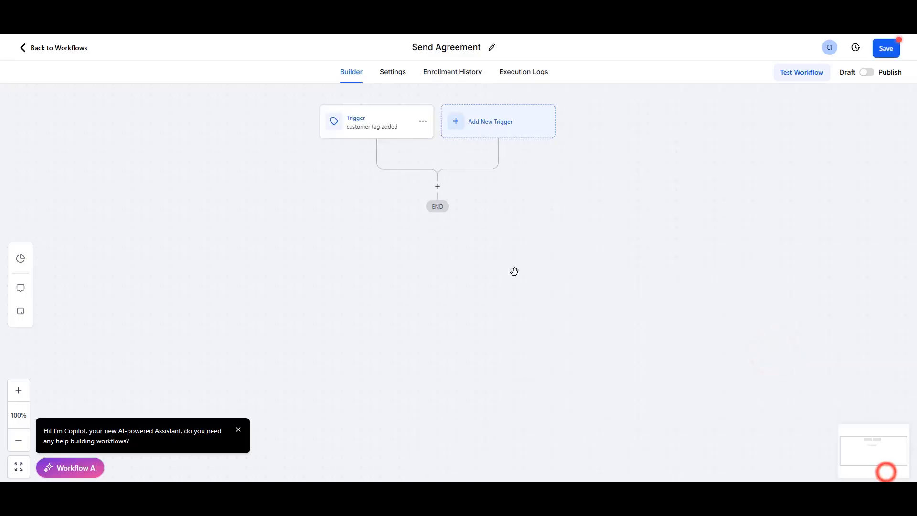
pyautogui.click(883, 50)
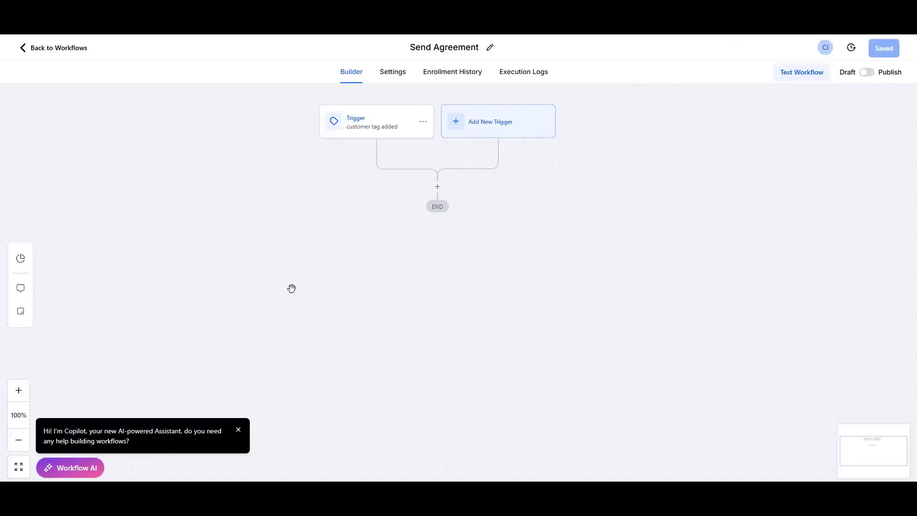
# - Search the actions for "send doc" and choose Send Documents & Contracts as the action following the trigger
pyautogui.click(438, 189)
pyautogui.write('s')
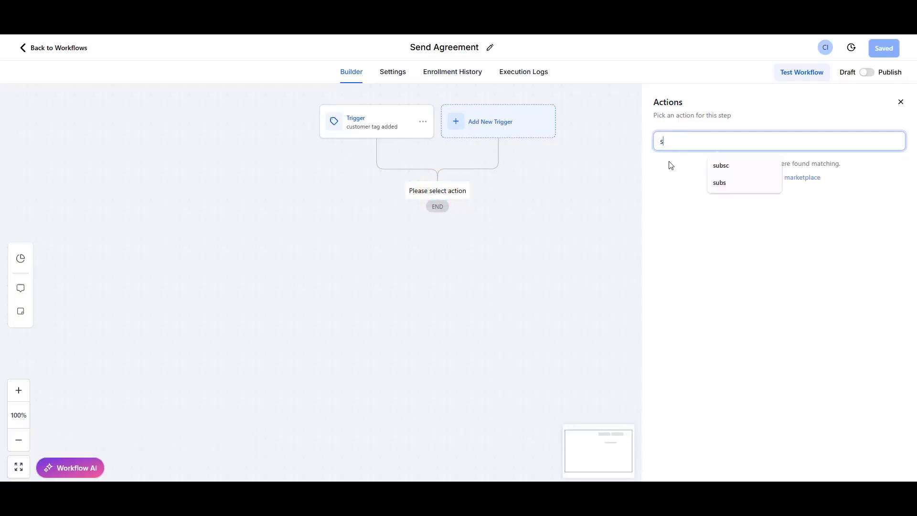
pyautogui.write('end doc')
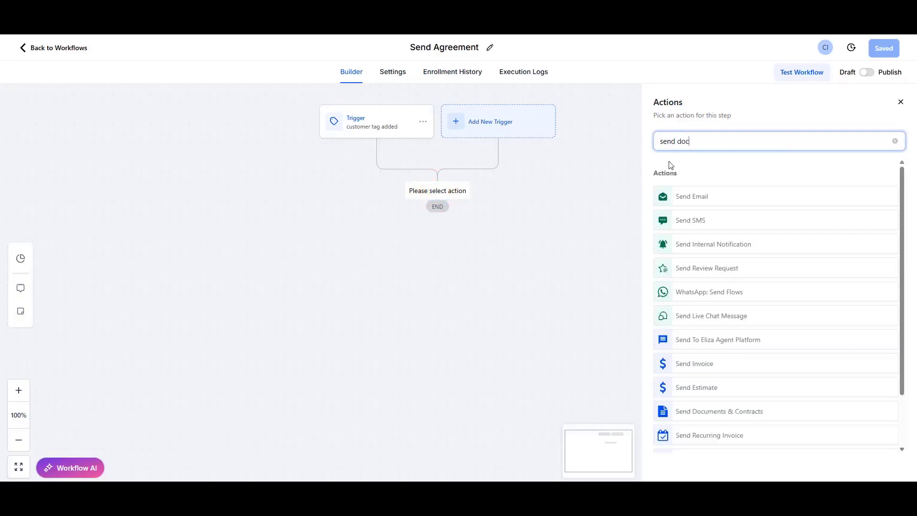
pyautogui.click(722, 201)
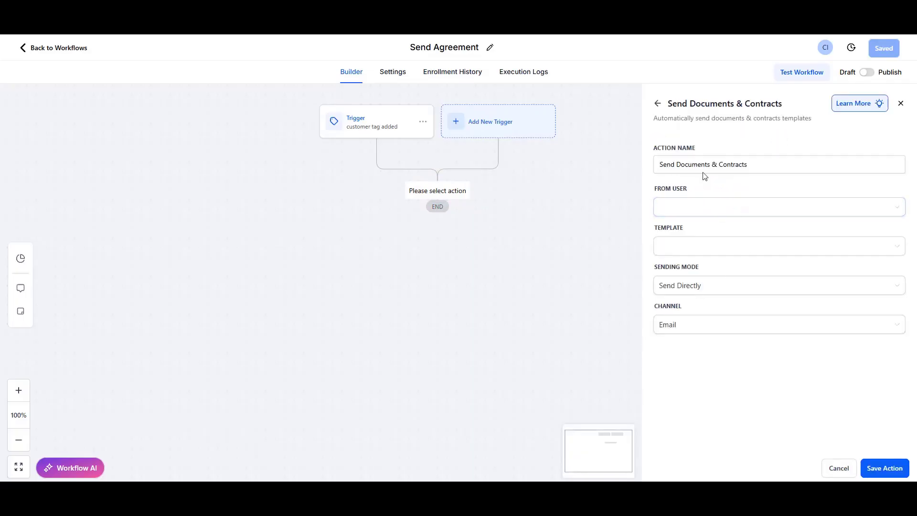
# - Set the test user as sender and choose the Studio Policy Agreement template for the Send Documents & Contracts action
pyautogui.click(711, 209)
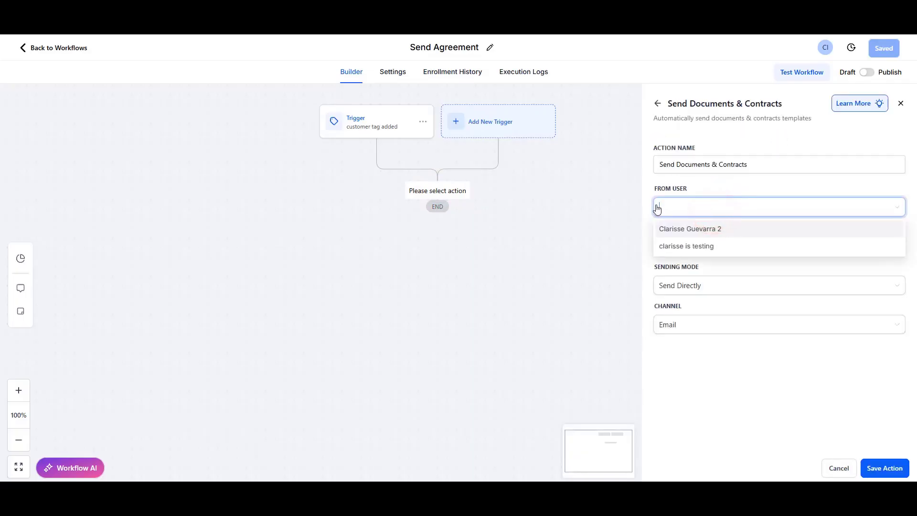
pyautogui.click(698, 246)
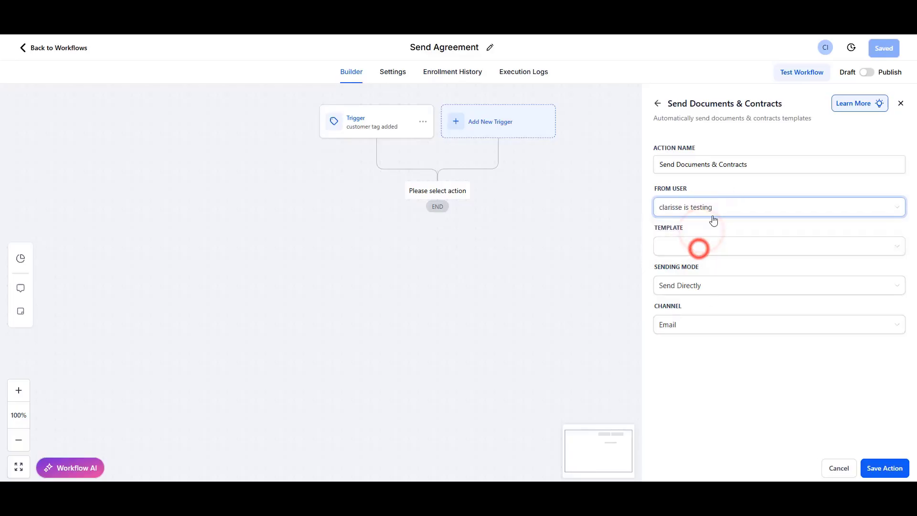
pyautogui.click(686, 246)
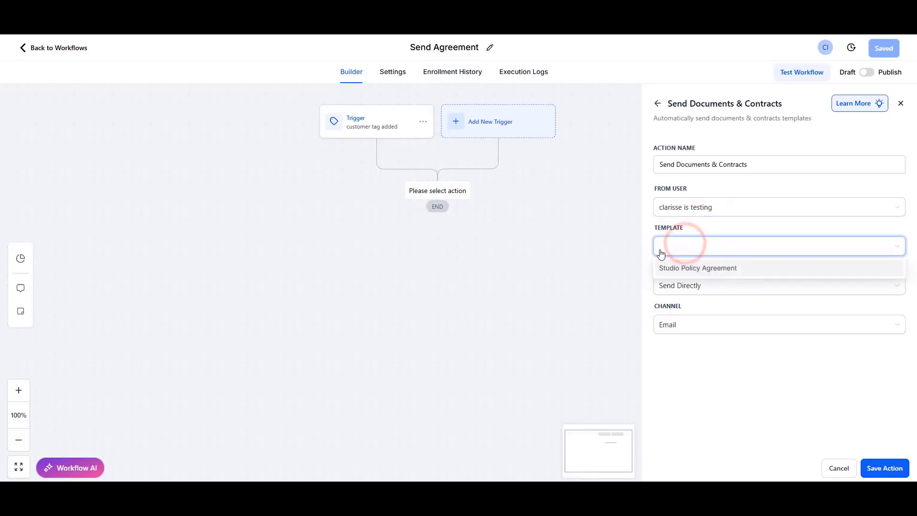
pyautogui.click(714, 268)
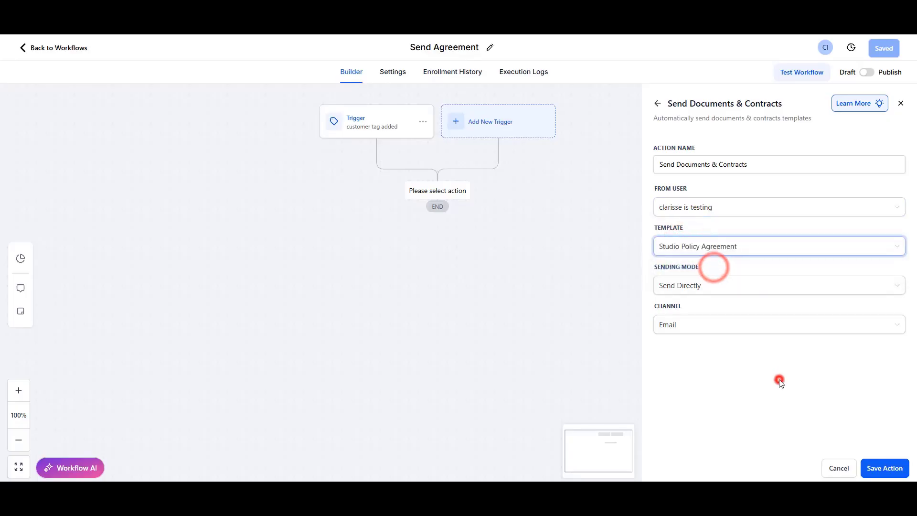
# - Review the sending mode and channel options, keep Send Directly and Email, and save the action
pyautogui.click(727, 285)
pyautogui.click(749, 266)
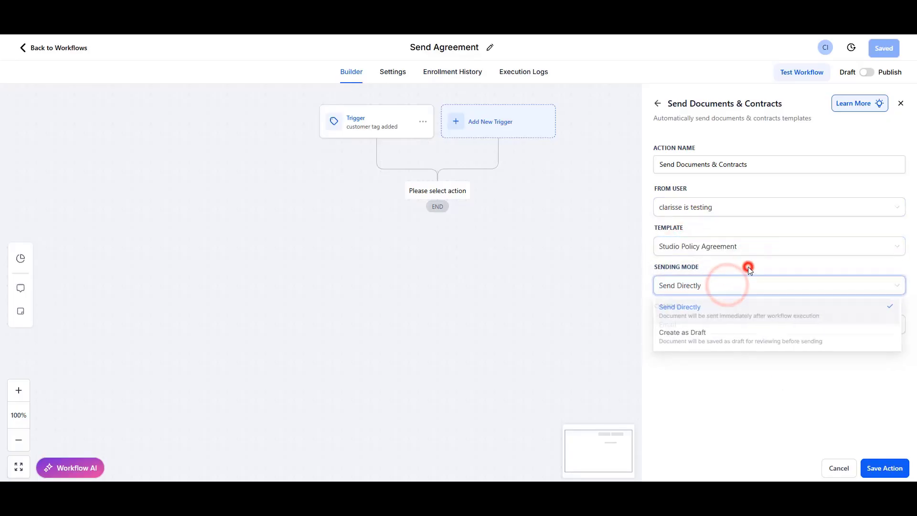
pyautogui.click(714, 324)
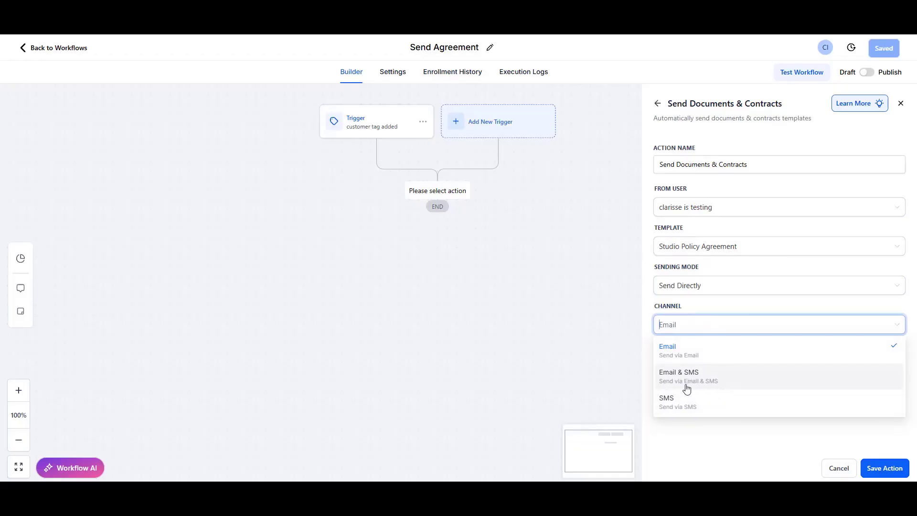
pyautogui.click(731, 422)
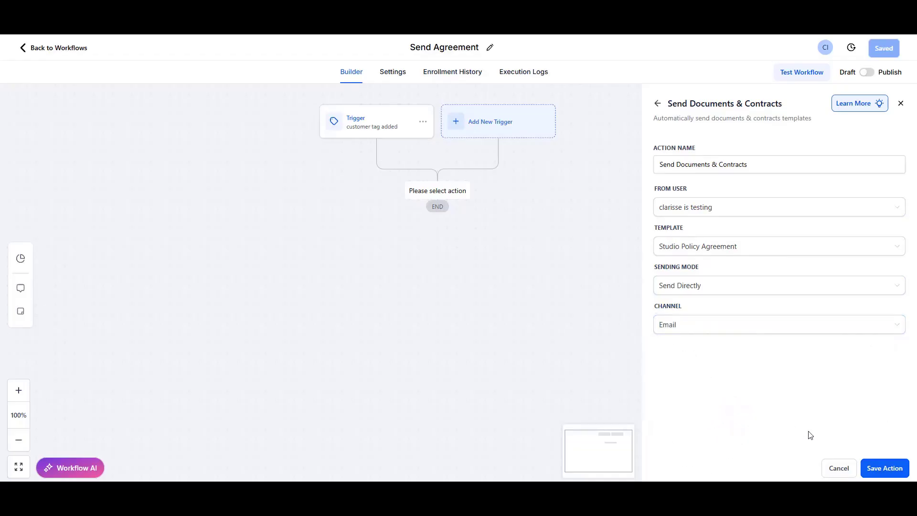
pyautogui.click(888, 467)
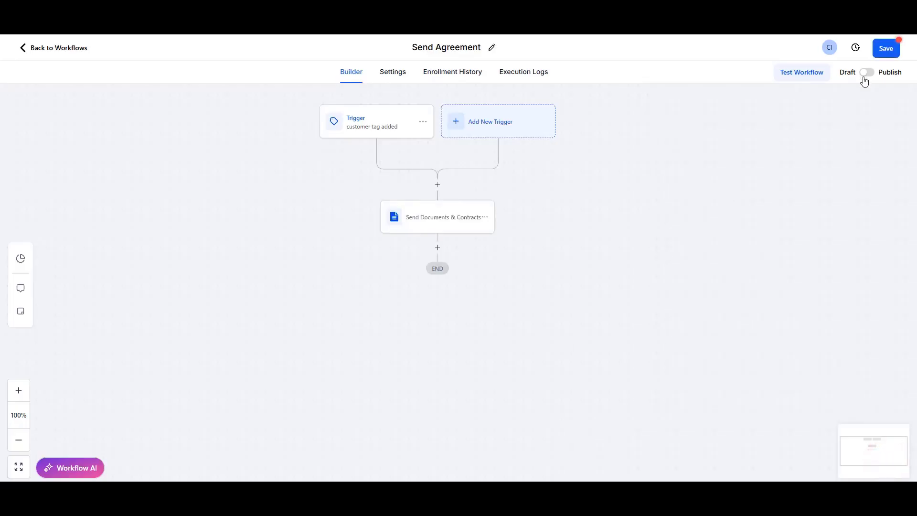
# - Publish and save the Send Agreement workflow, and return to the workflow list
pyautogui.click(867, 72)
pyautogui.click(885, 47)
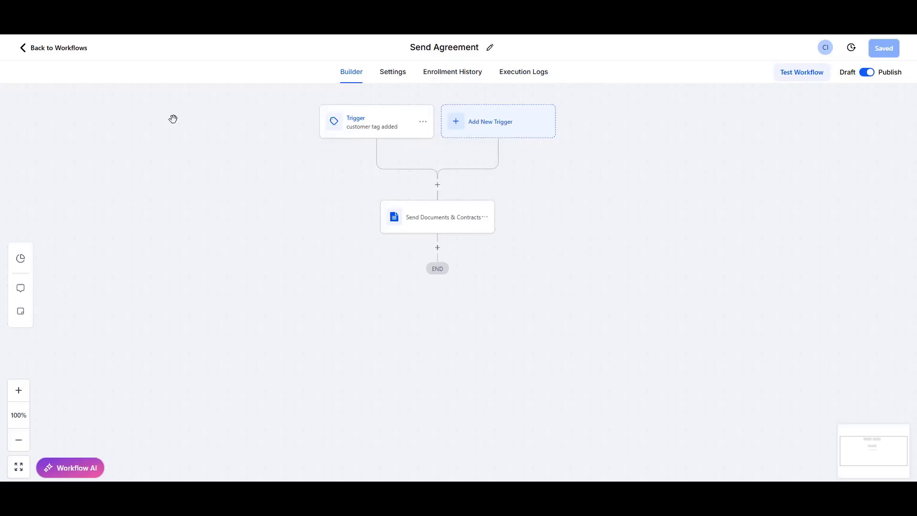
pyautogui.click(71, 48)
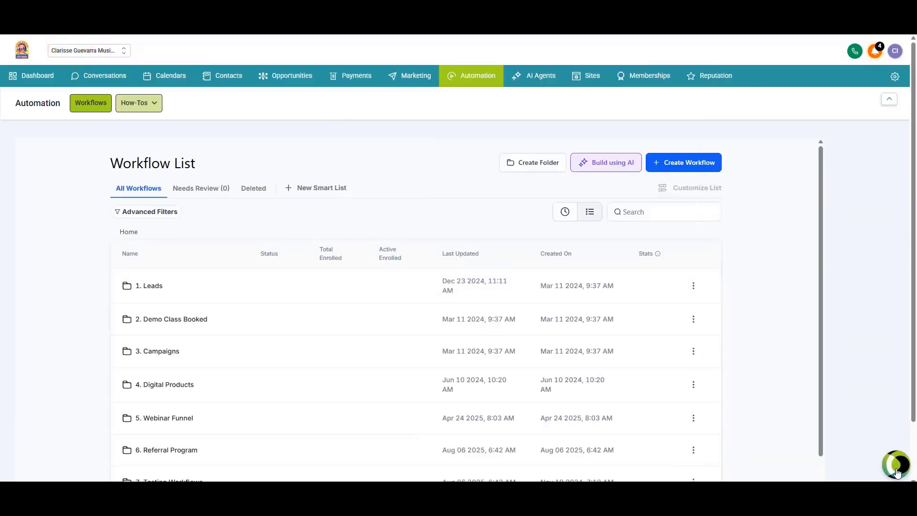
# - Open the first contact in the Contacts list and add the "customer" tag to the record
pyautogui.click(219, 81)
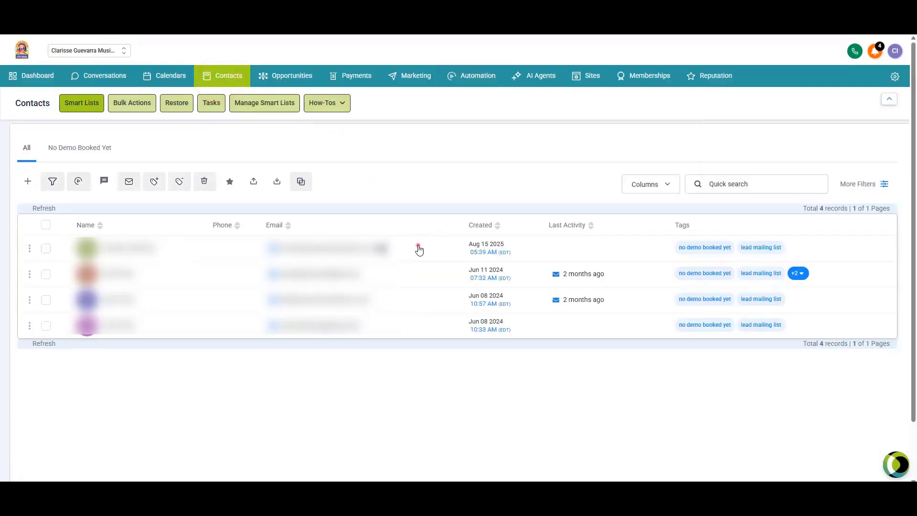
pyautogui.click(417, 245)
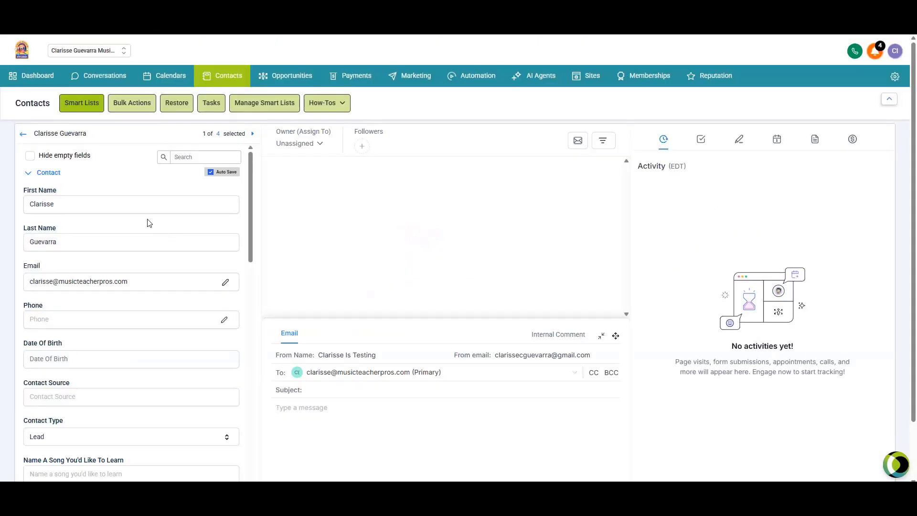
pyautogui.scroll(-10, 86, 219)
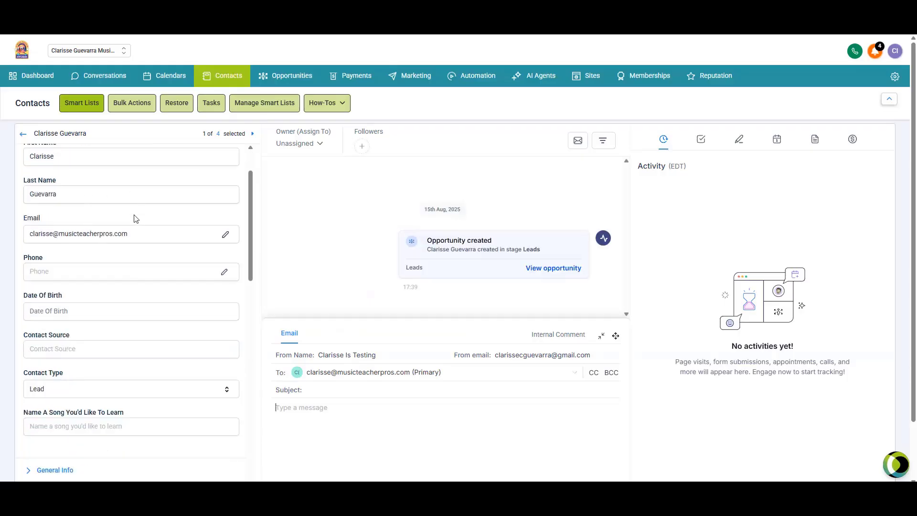
pyautogui.click(57, 209)
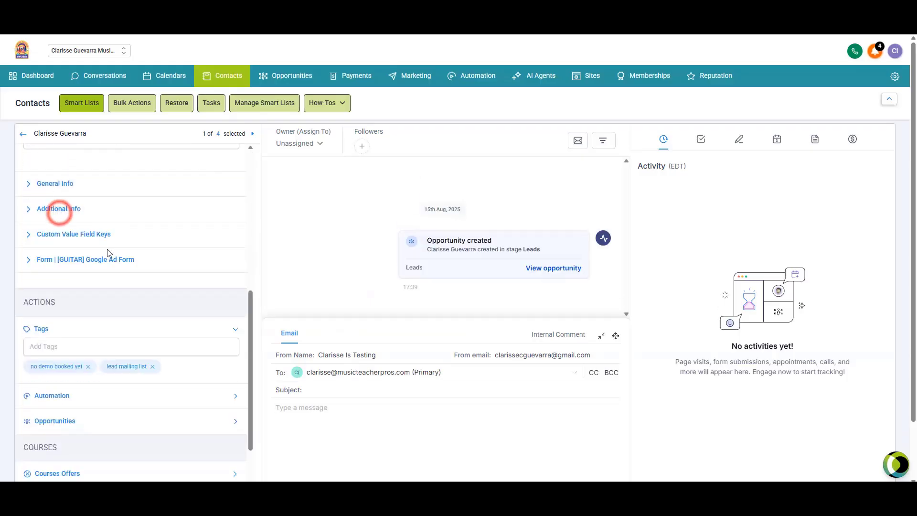
pyautogui.scroll(-2, 96, 205)
pyautogui.click(135, 204)
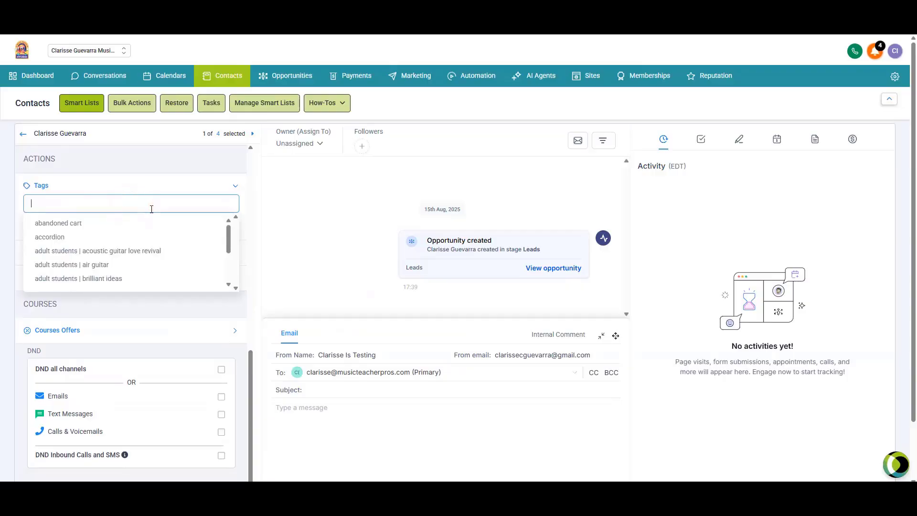
pyautogui.write('cus')
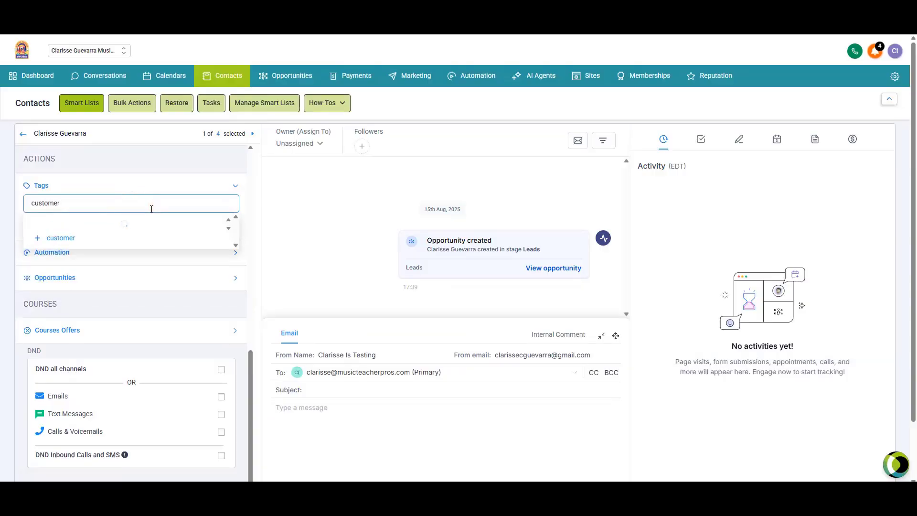
pyautogui.write('tomer')
pyautogui.click(72, 228)
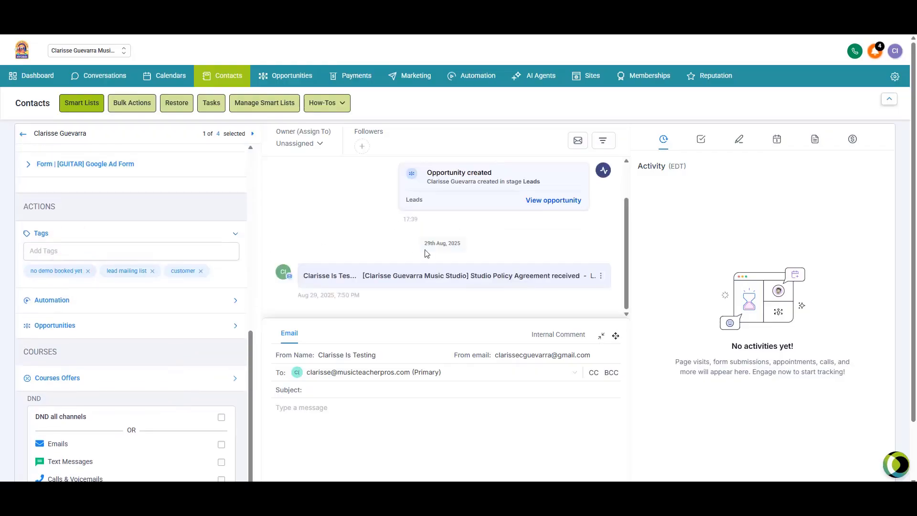
# - Expand the Studio Policy Agreement email in the contact's conversation and open the linked document
pyautogui.click(355, 280)
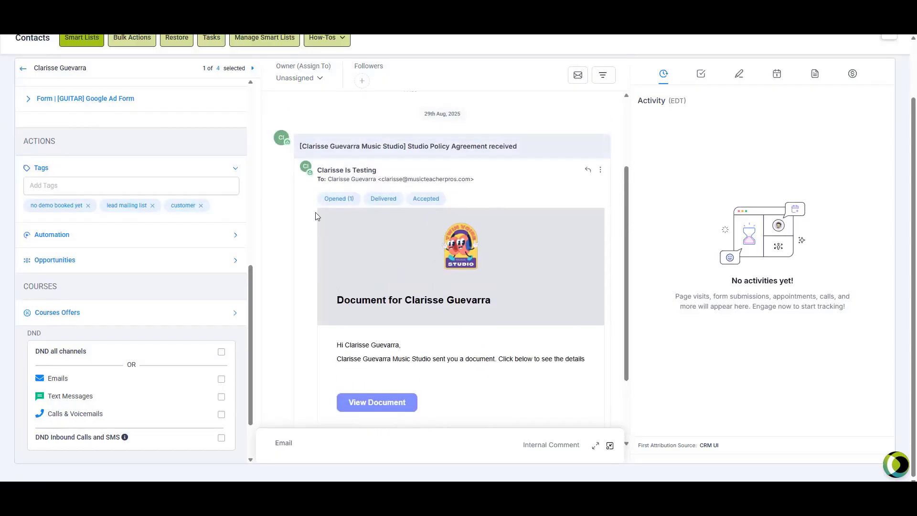
pyautogui.scroll(-1, 478, 189)
pyautogui.click(382, 358)
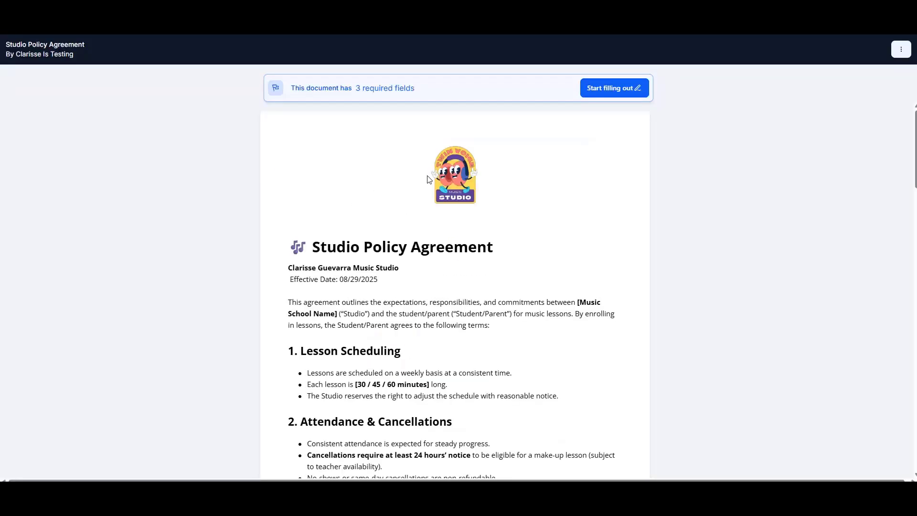
# - Tick the Studio Policy acknowledgement box under Media Release and fill in the student's name
pyautogui.scroll(-5, 432, 178)
pyautogui.scroll(4, 353, 233)
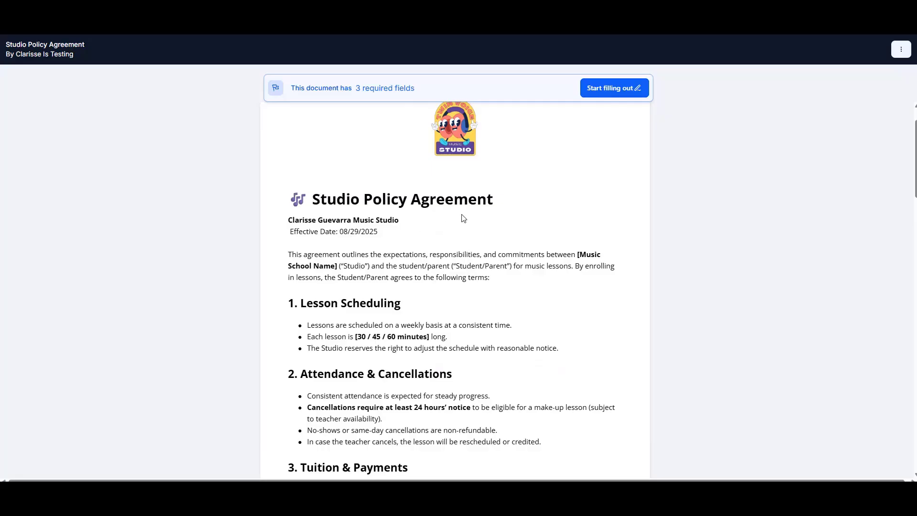
pyautogui.scroll(-15, 463, 218)
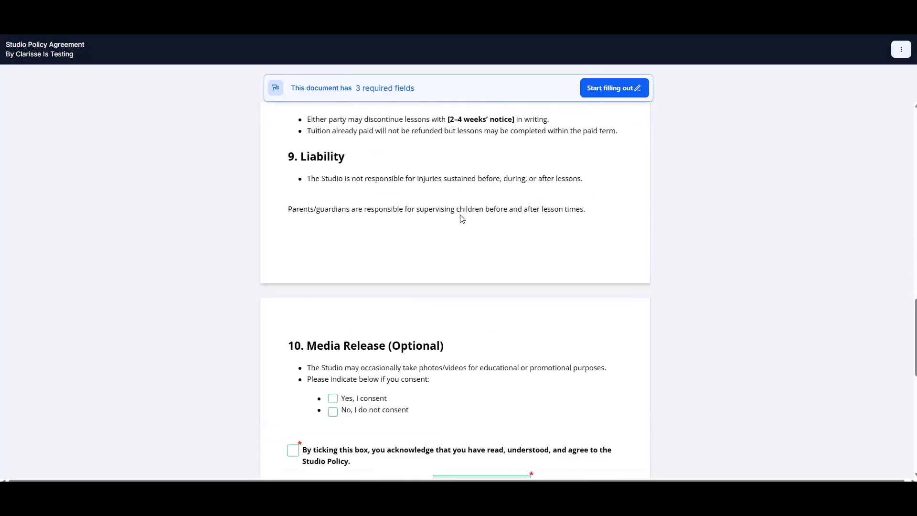
pyautogui.scroll(-5, 462, 219)
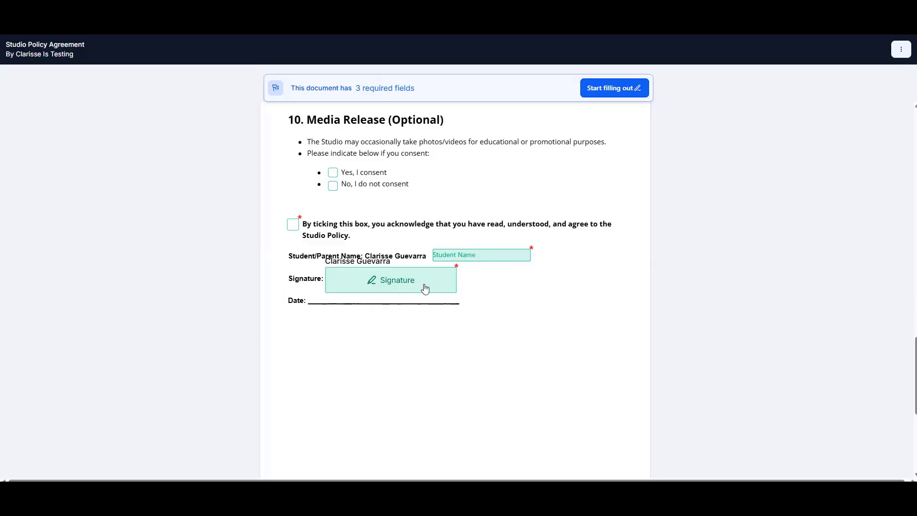
pyautogui.click(293, 225)
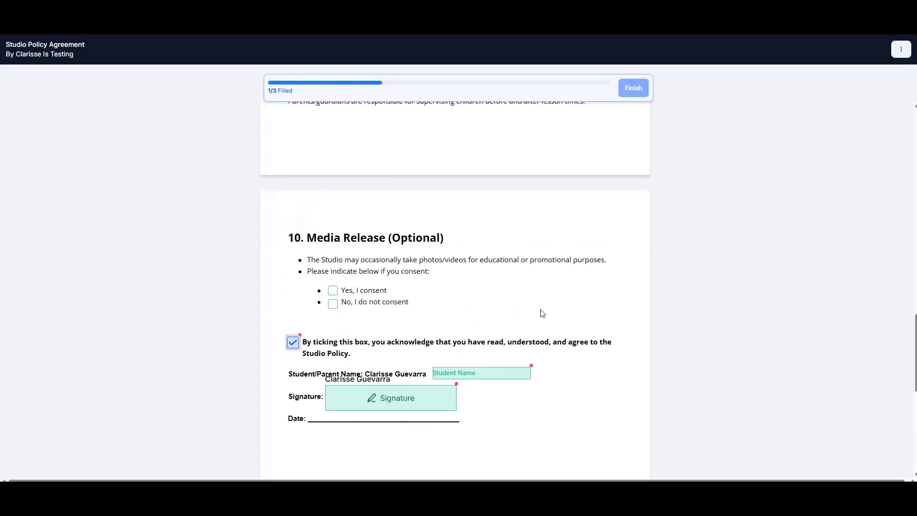
pyautogui.click(473, 339)
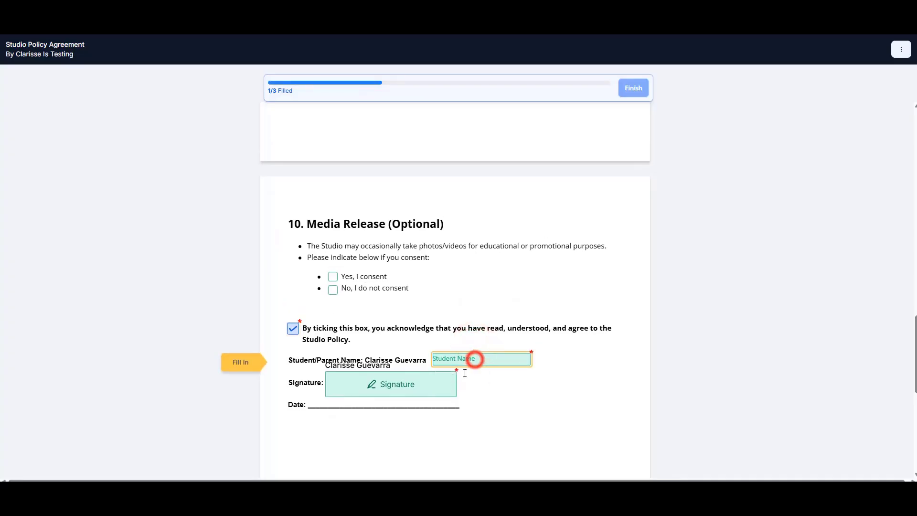
pyautogui.write('Testing')
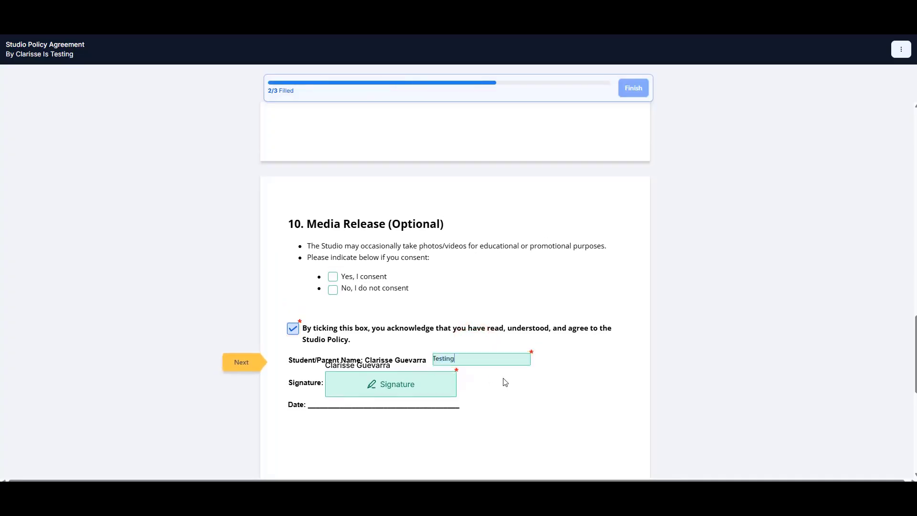
pyautogui.write(' Guevarra')
# - Sign the agreement in the Signature field and finish the document
pyautogui.click(395, 383)
pyautogui.click(610, 402)
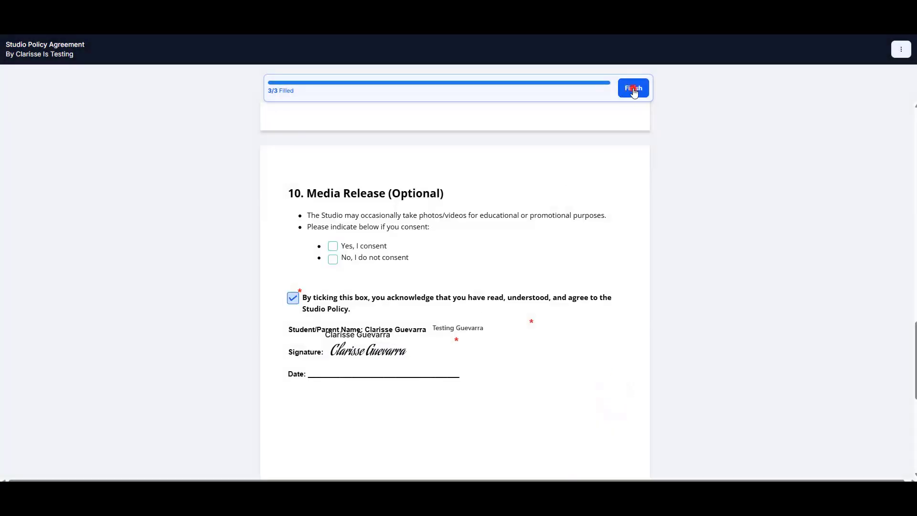
pyautogui.click(633, 89)
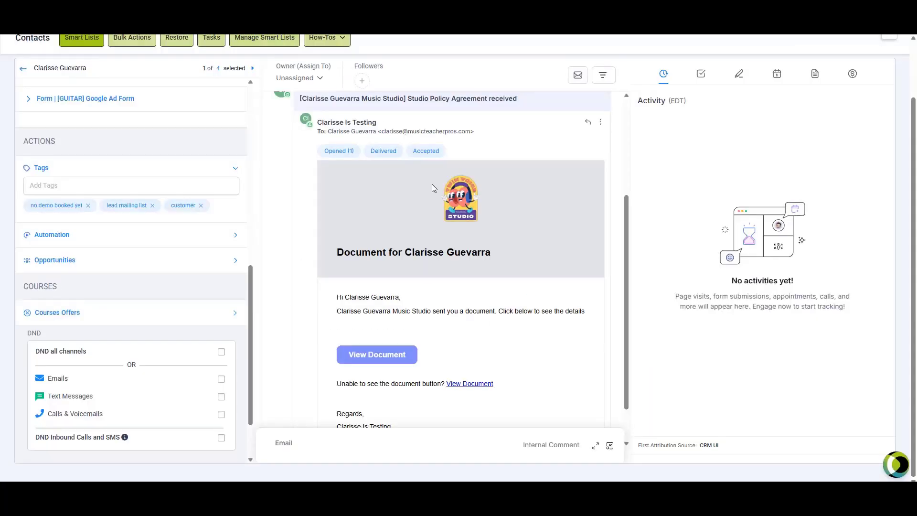
# - Check the status of the Studio Policy Agreement in the contact's documents and look over the conversation history
pyautogui.click(815, 79)
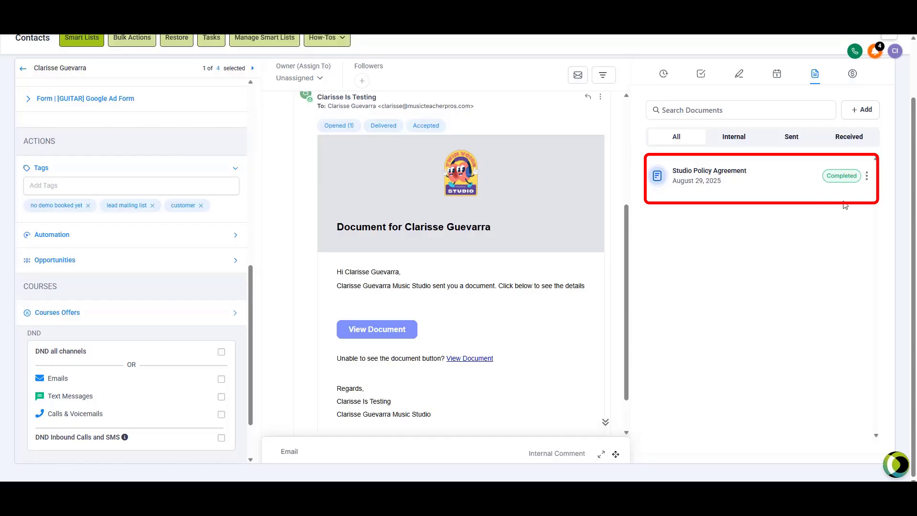
pyautogui.moveTo(770, 158); pyautogui.dragTo(843, 177)
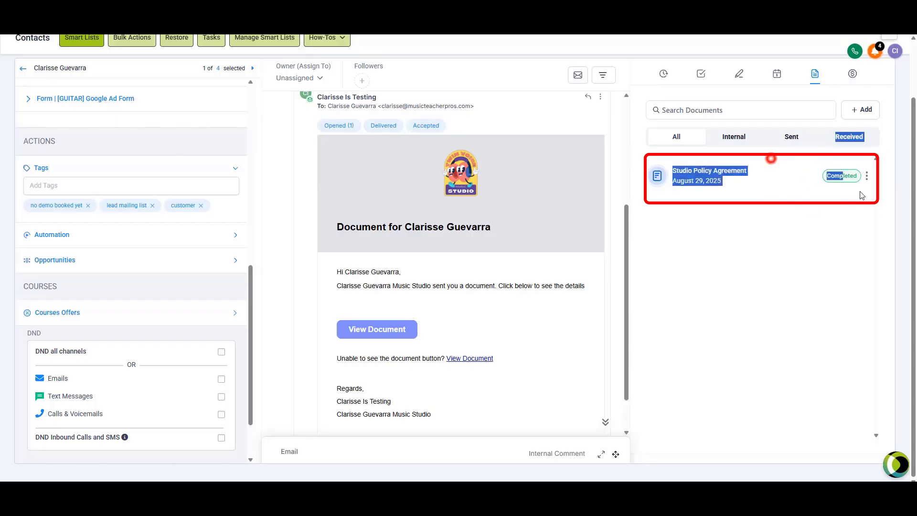
pyautogui.click(839, 196)
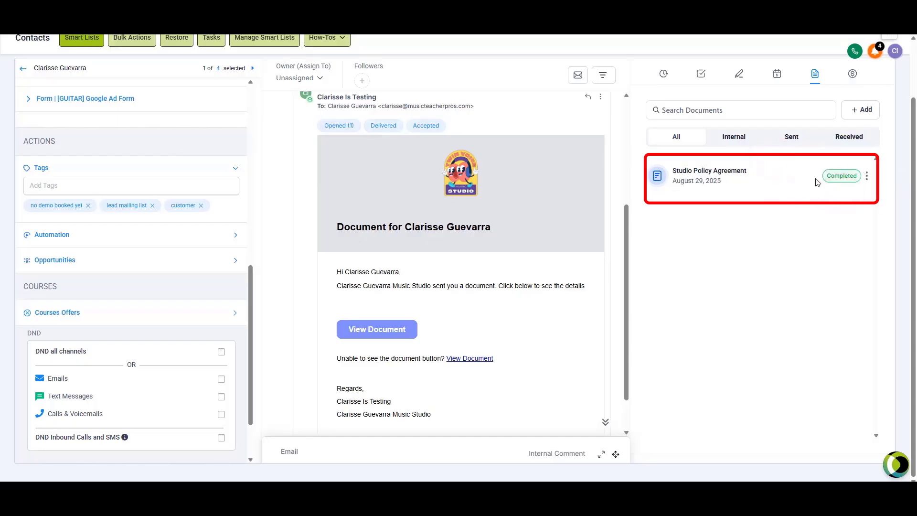
pyautogui.scroll(4, 626, 191)
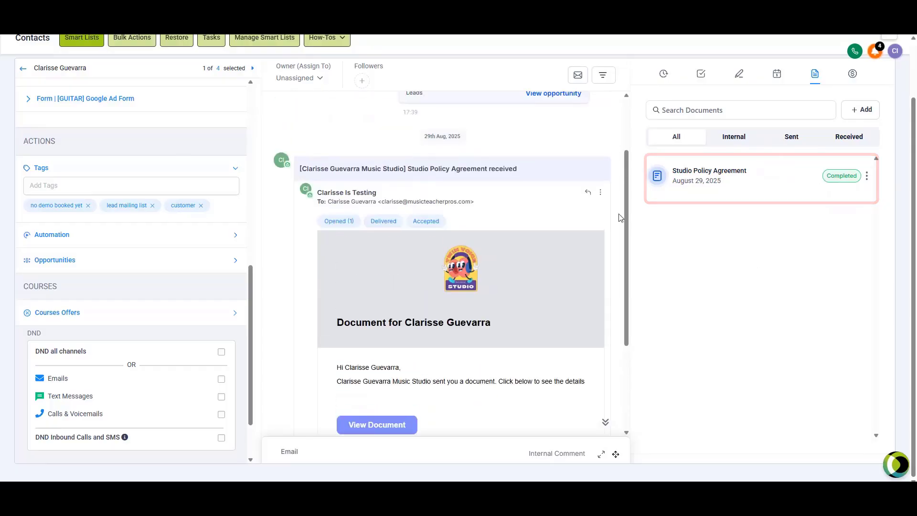
pyautogui.scroll(2, 756, 195)
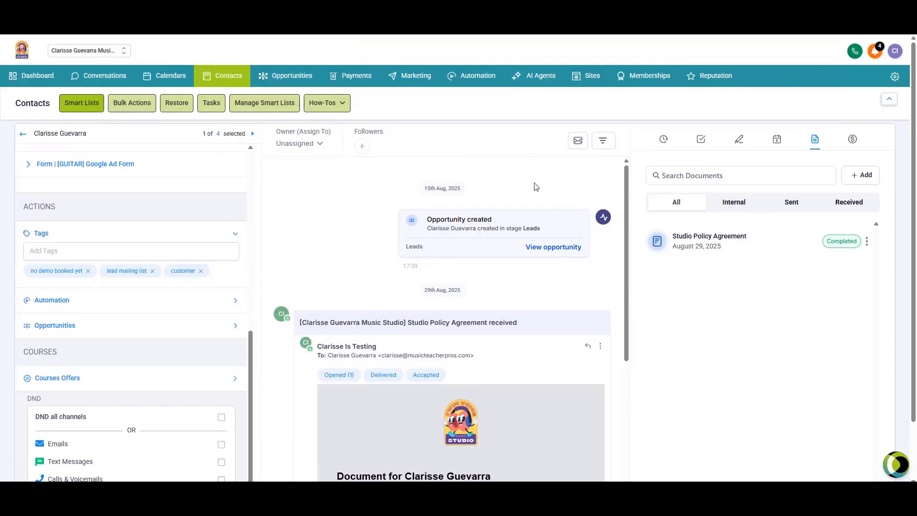
# - Go to Documents and Contracts in Payments and check the Waiting for others and Completed documents
pyautogui.click(358, 75)
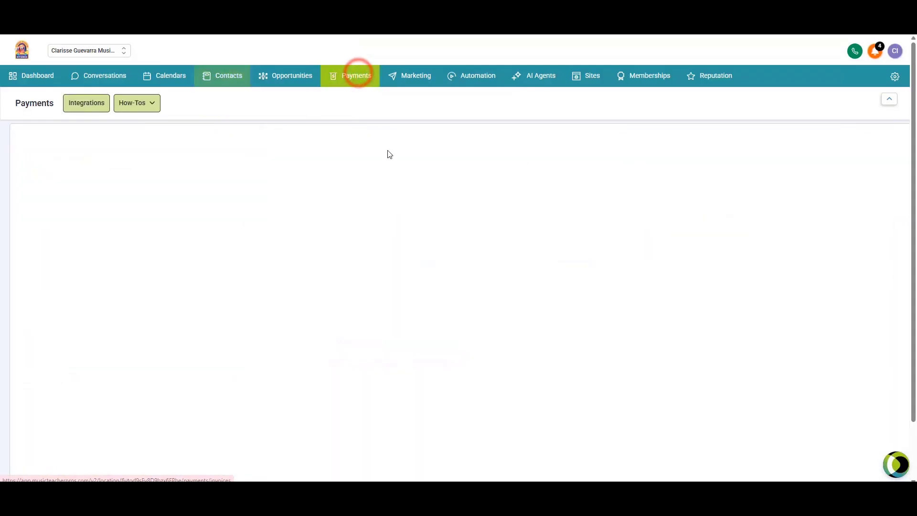
pyautogui.moveTo(103, 108)
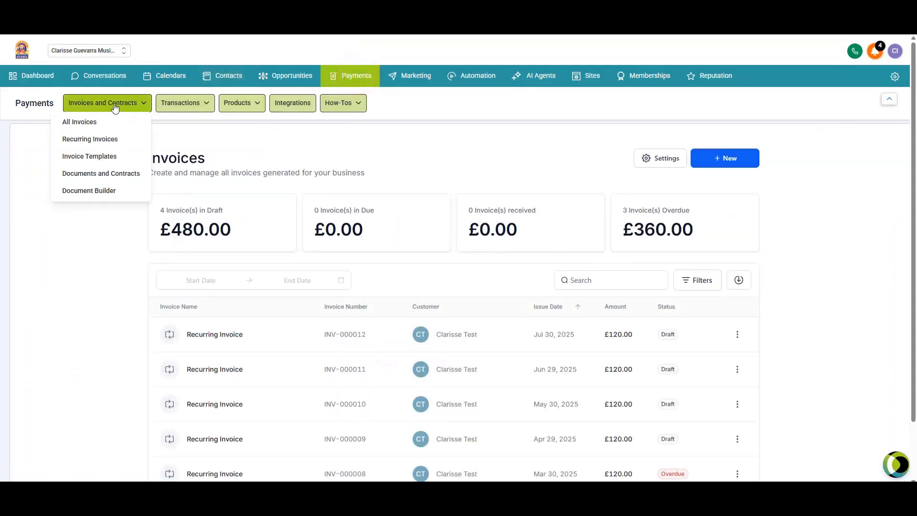
pyautogui.click(110, 177)
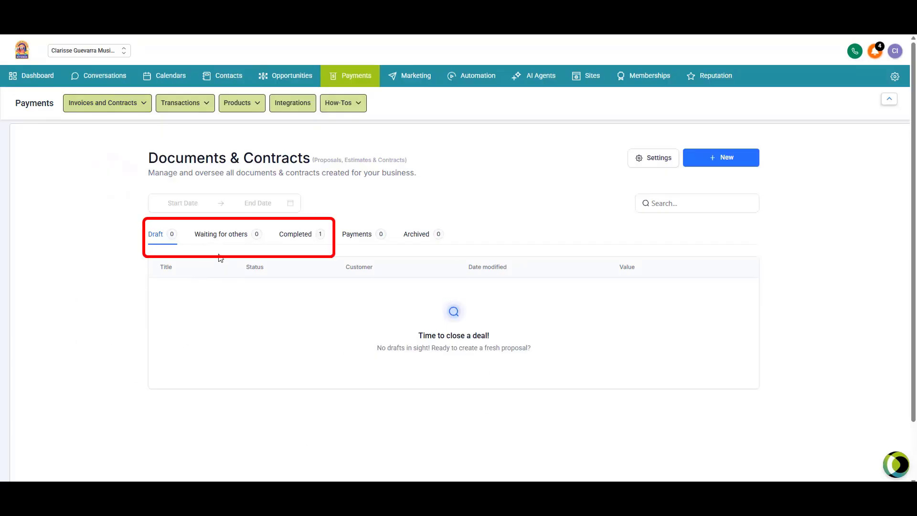
pyautogui.click(223, 236)
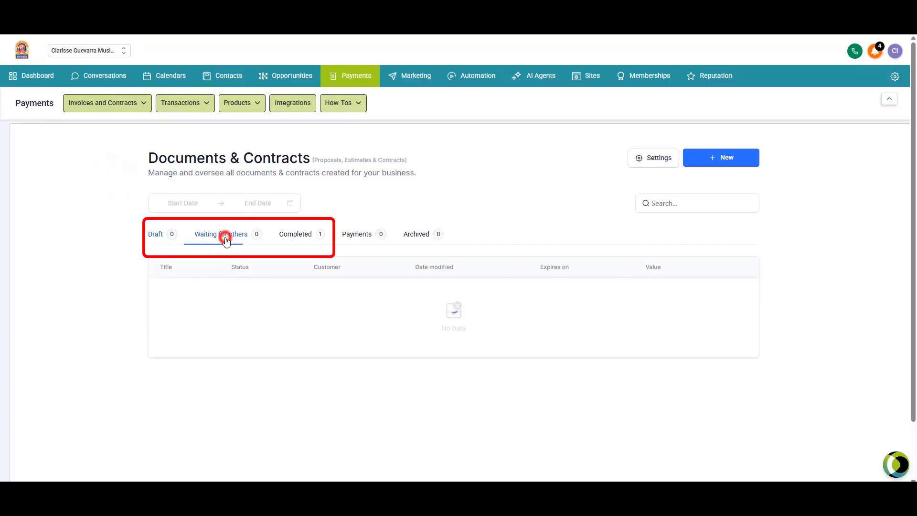
pyautogui.click(288, 236)
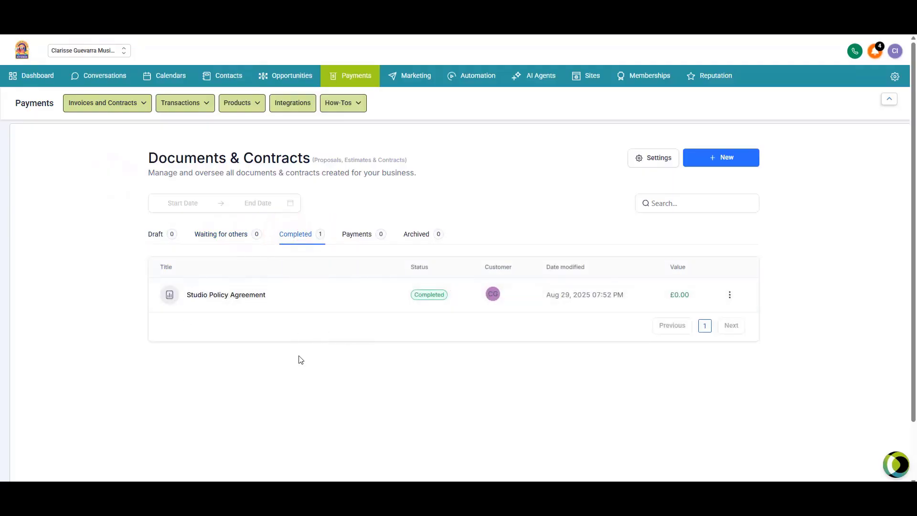